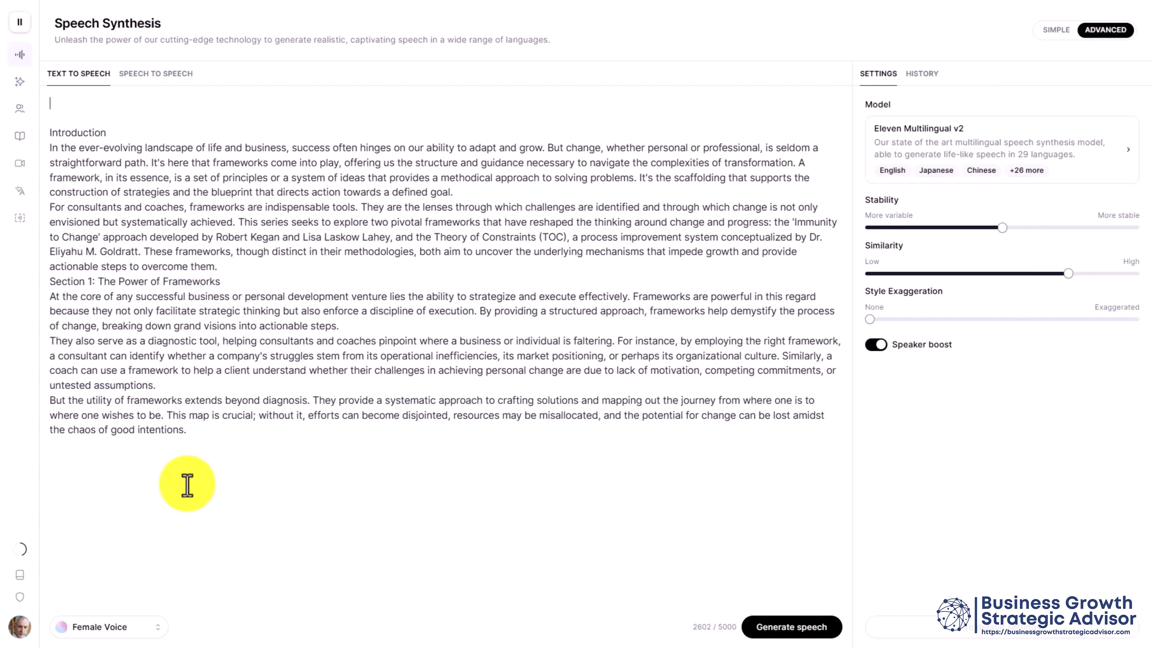
Step: Switch the narration voice to Antoni, generate speech from the introduction script, and pause its playback
{"action": "left_click", "coordinate": [158, 627]}
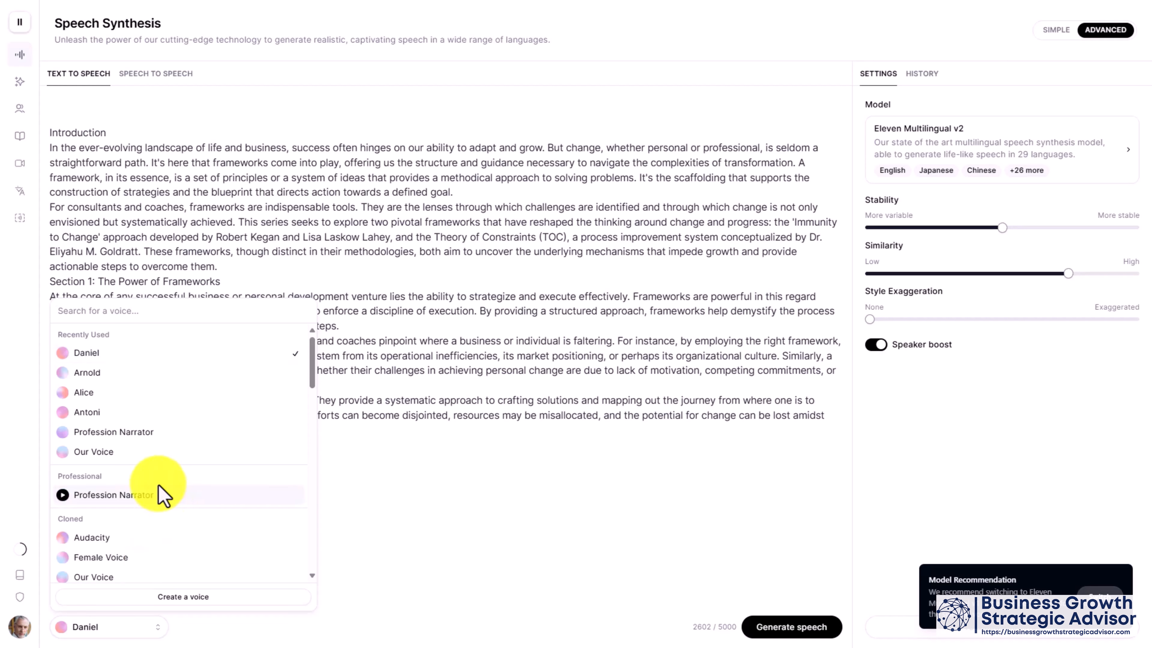
{"action": "left_click", "coordinate": [100, 411]}
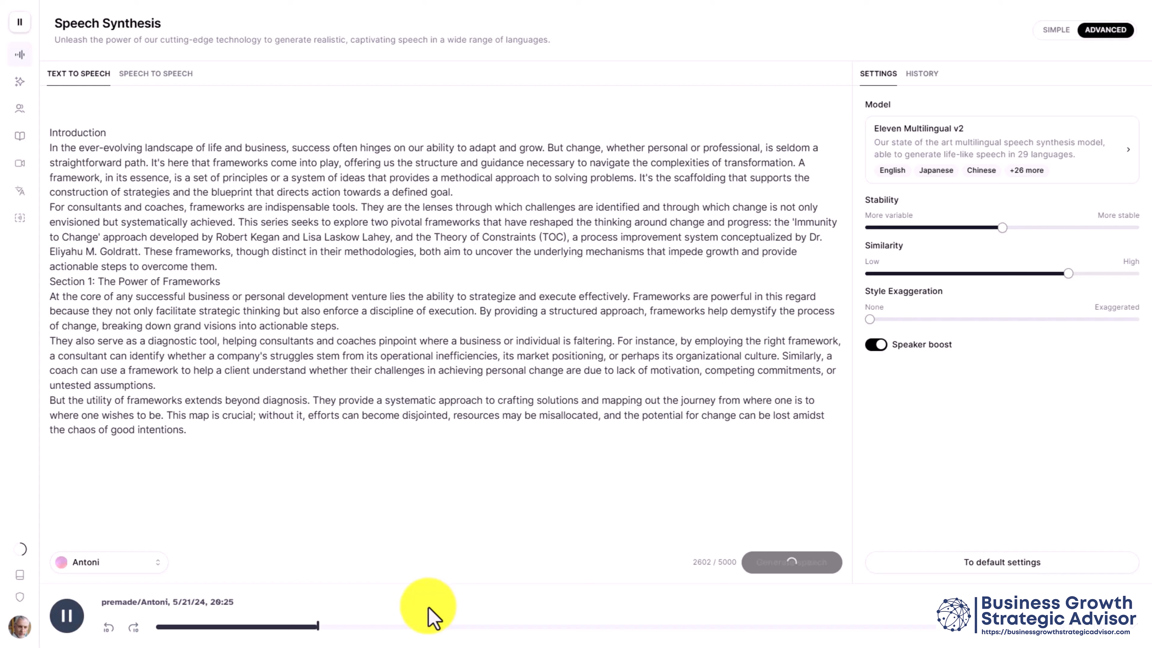
{"action": "left_click", "coordinate": [78, 626]}
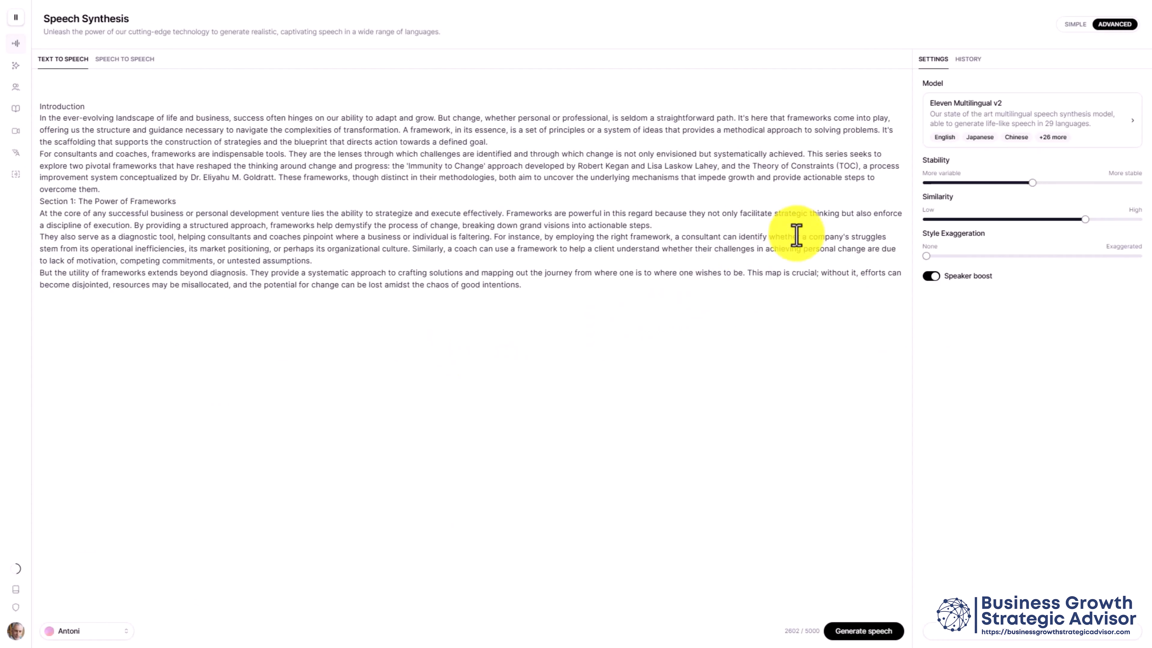
Step: Select the whole introduction script and replace it with the reworded version that has blank lines between paragraphs
{"action": "left_click", "coordinate": [837, 230]}
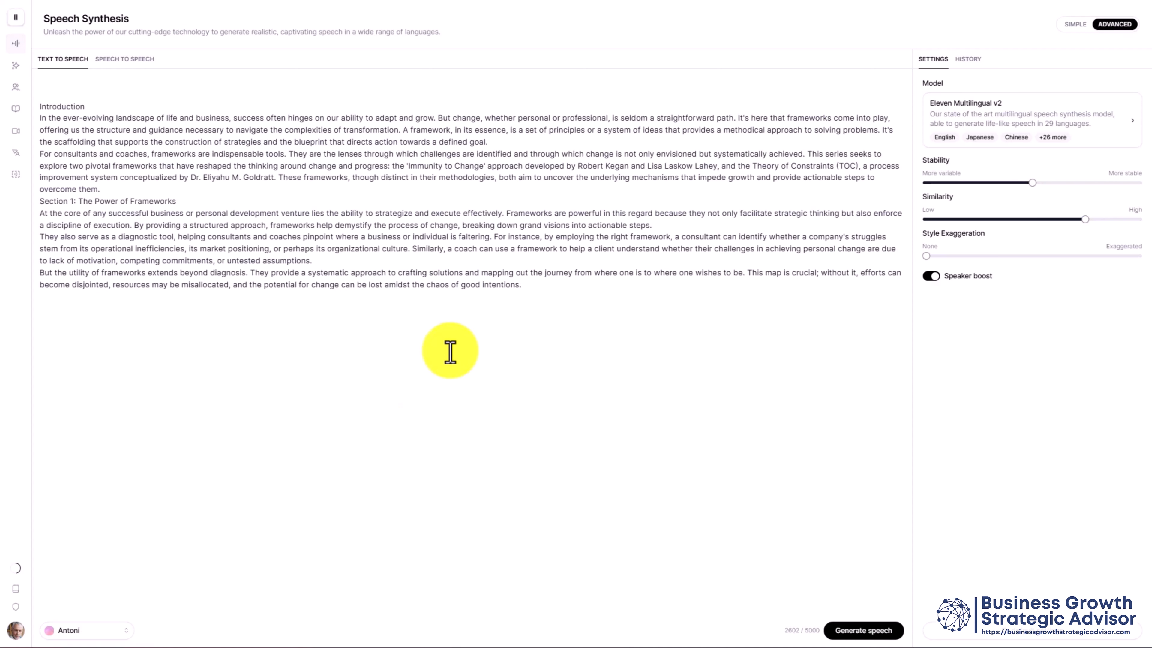
{"action": "left_click_drag", "start_coordinate": [522, 285], "coordinate": [41, 88]}
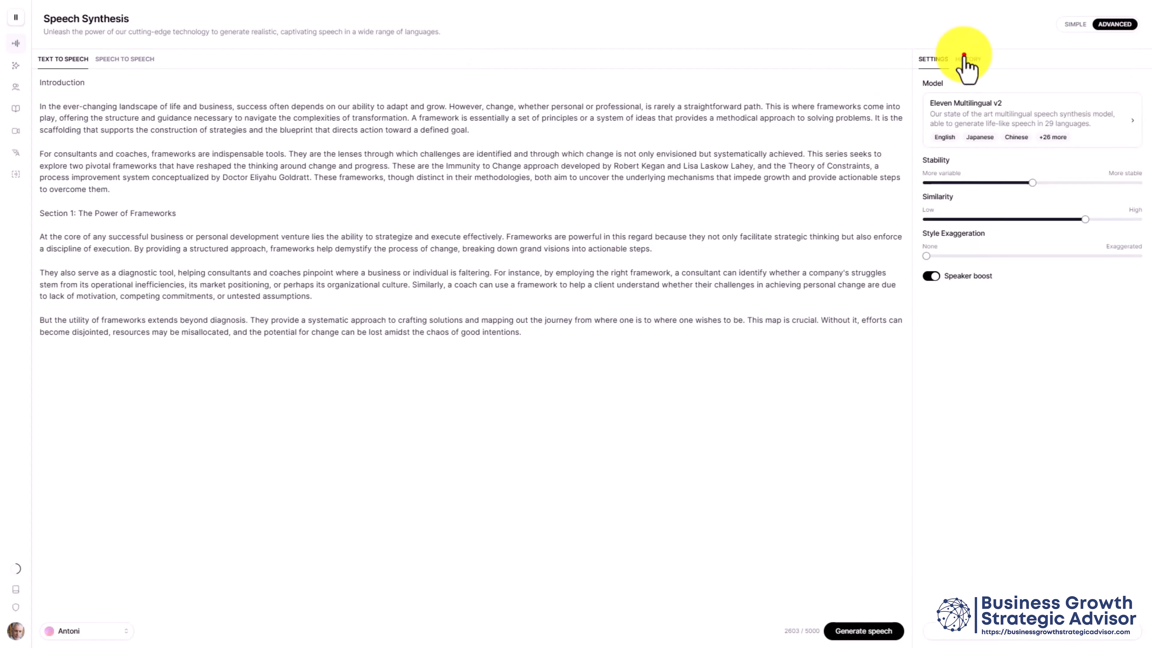
Step: Look over the history of generated speech clips and return to the voice settings
{"action": "left_click", "coordinate": [966, 57]}
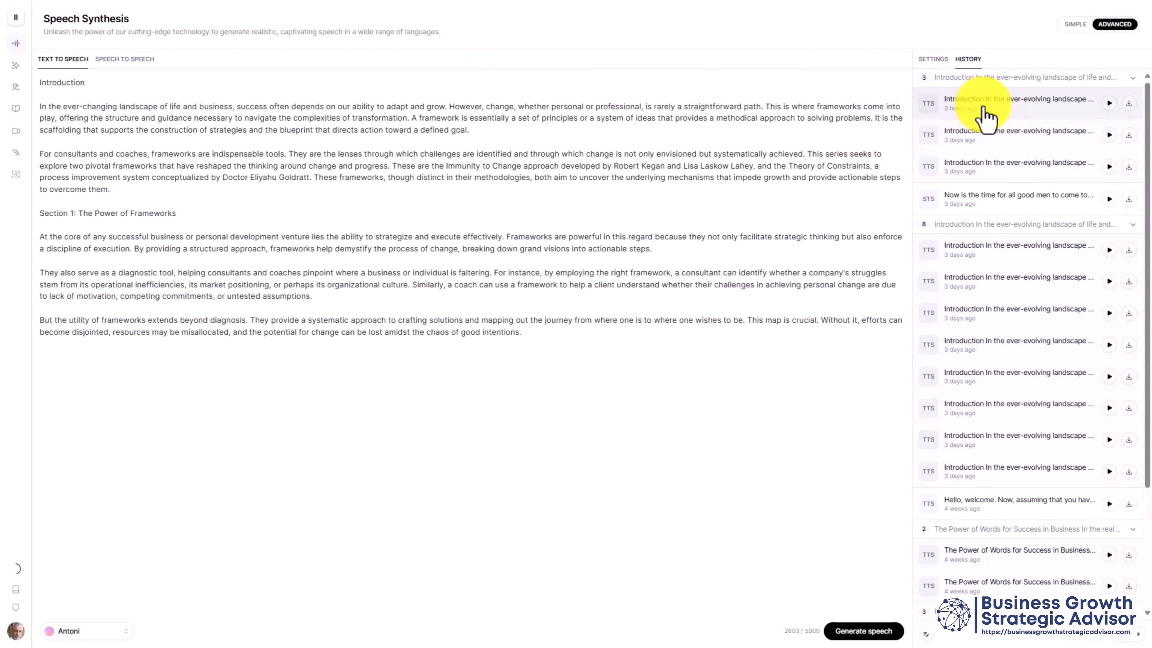
{"action": "left_click", "coordinate": [931, 62]}
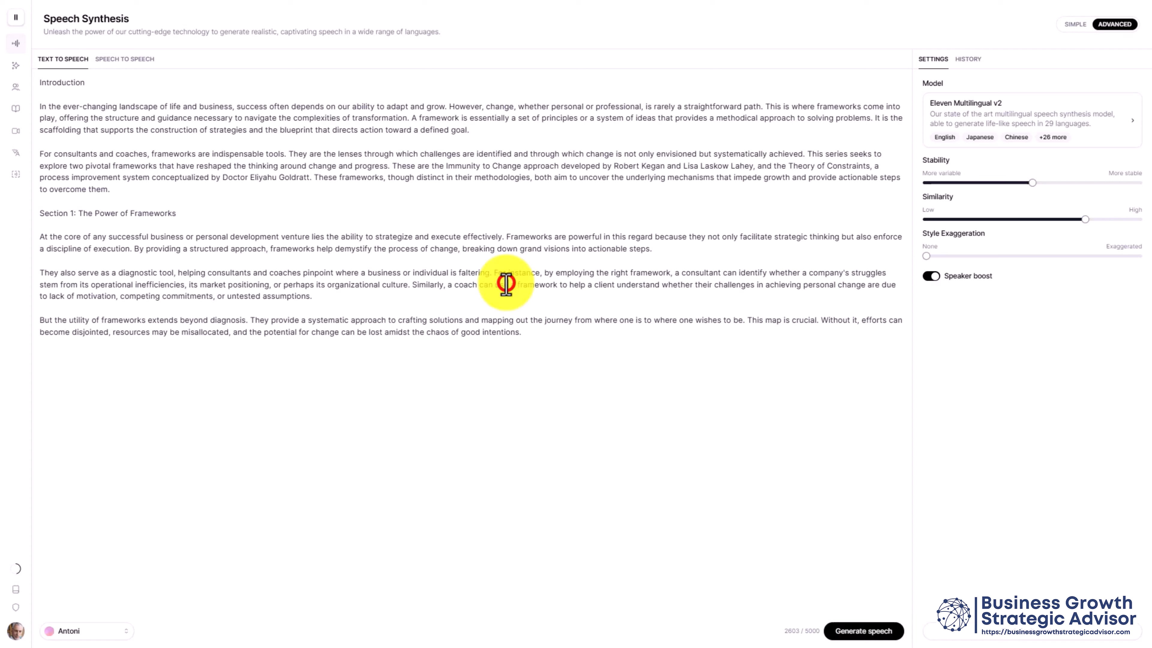
{"action": "left_click", "coordinate": [830, 222]}
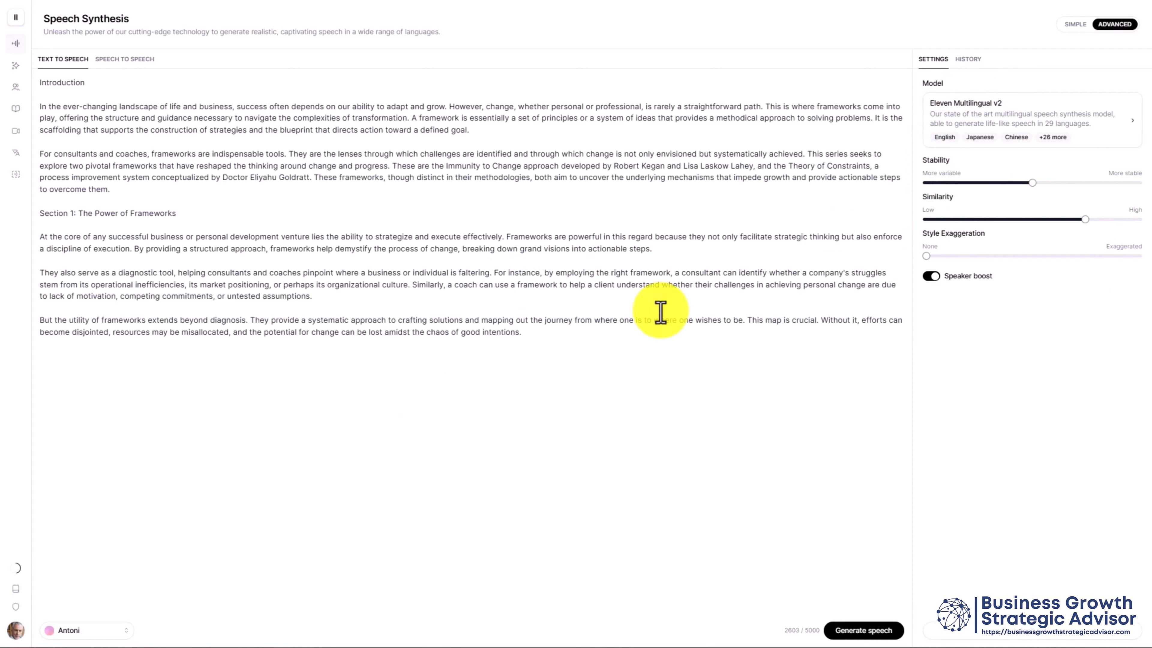
Step: Choose the cloned Female Voice, generate speech from the reworded introduction script, and pause its playback
{"action": "left_click", "coordinate": [125, 630]}
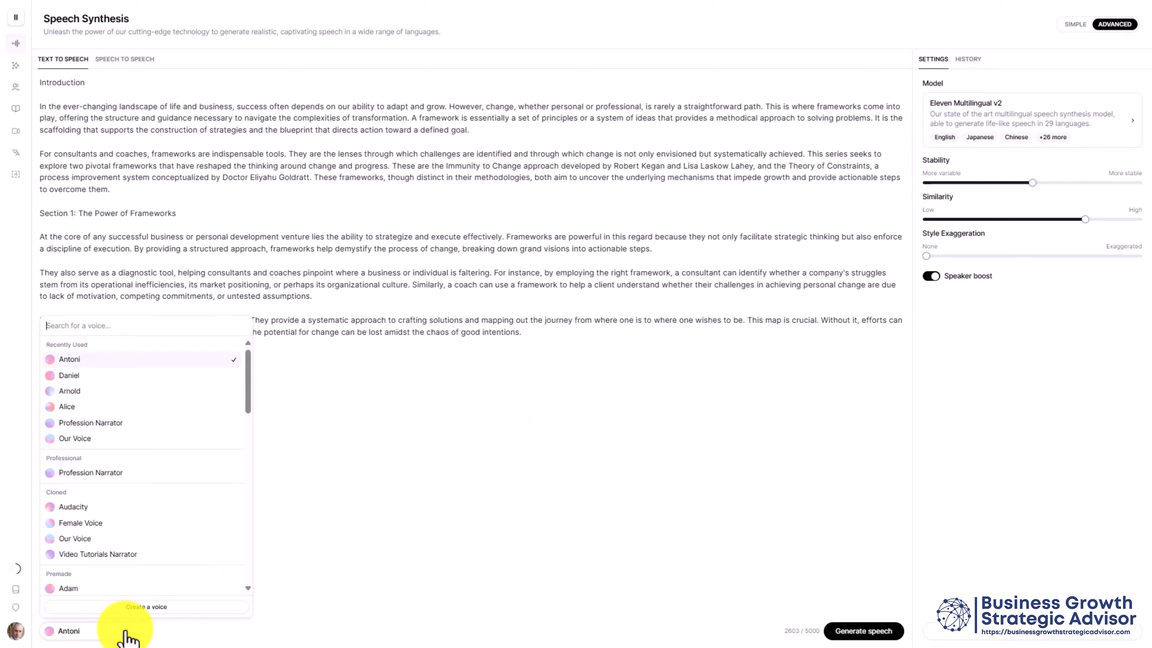
{"action": "scroll", "coordinate": [154, 527], "scroll_direction": "down", "scroll_amount": 1}
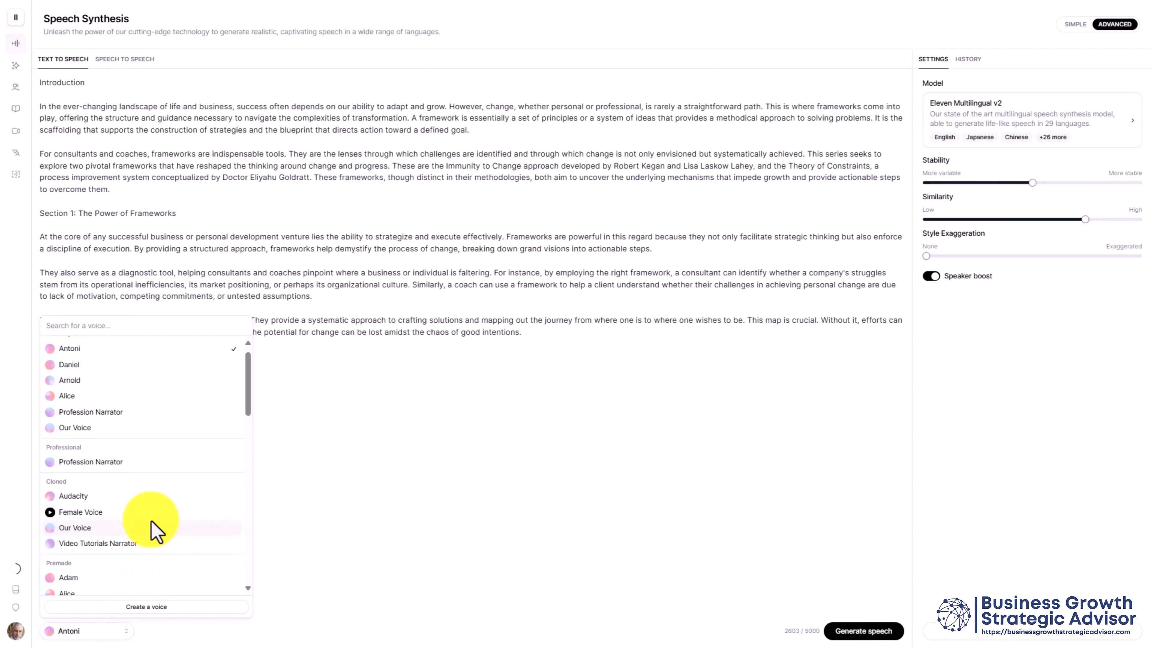
{"action": "left_click", "coordinate": [49, 512]}
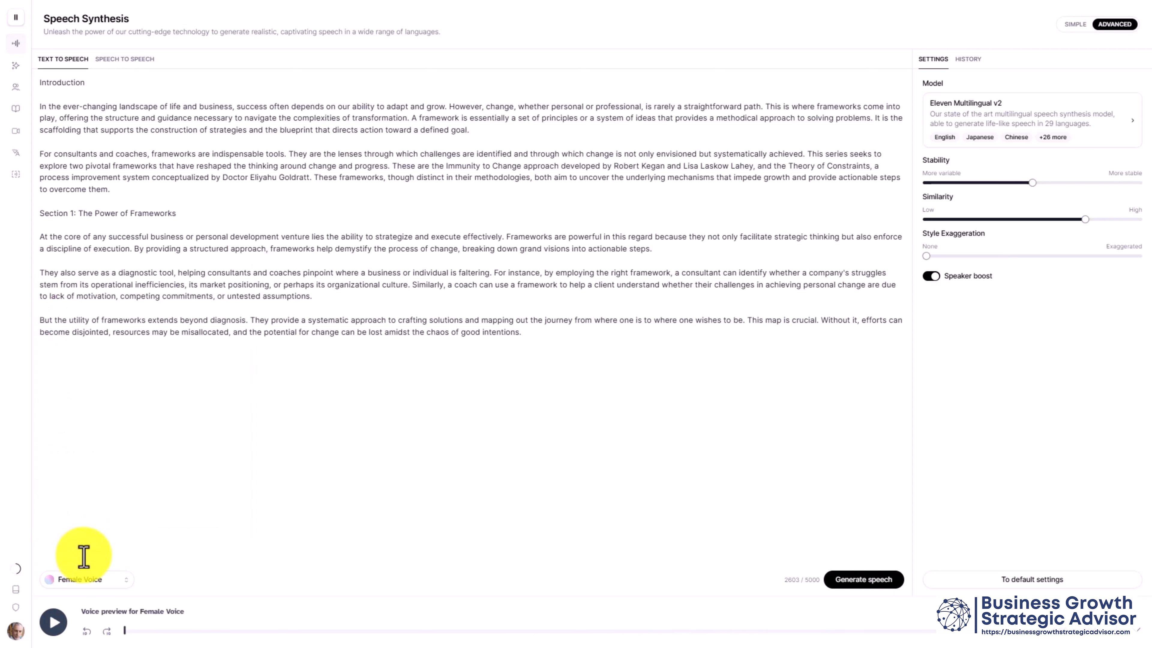
{"action": "left_click", "coordinate": [844, 586]}
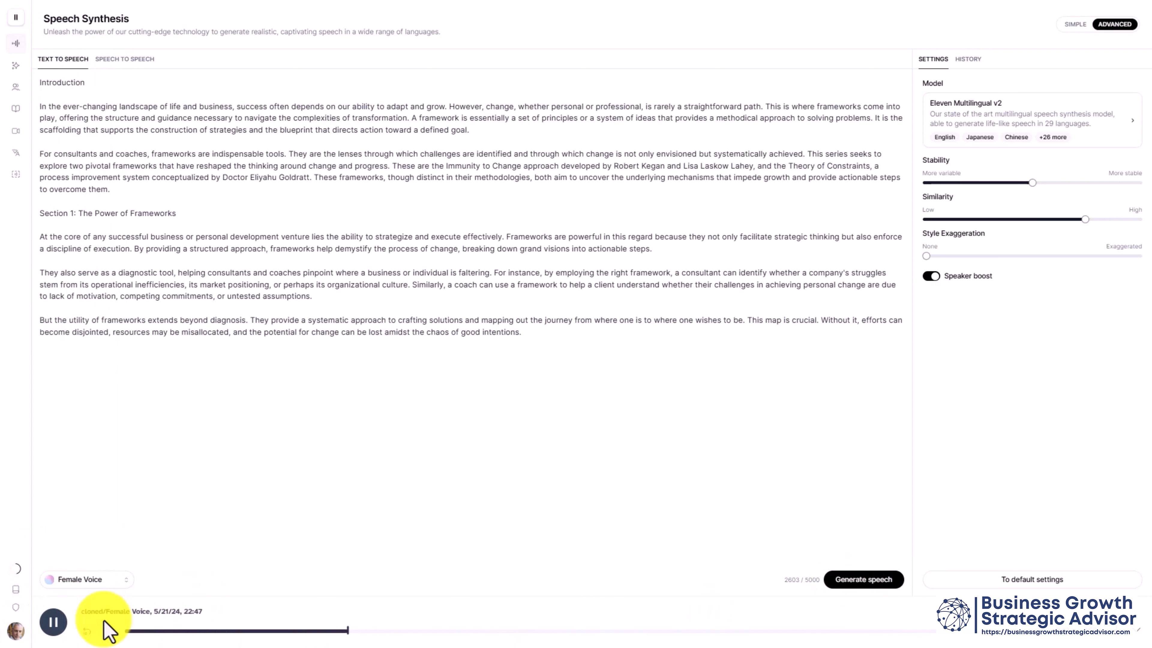
{"action": "left_click", "coordinate": [60, 624]}
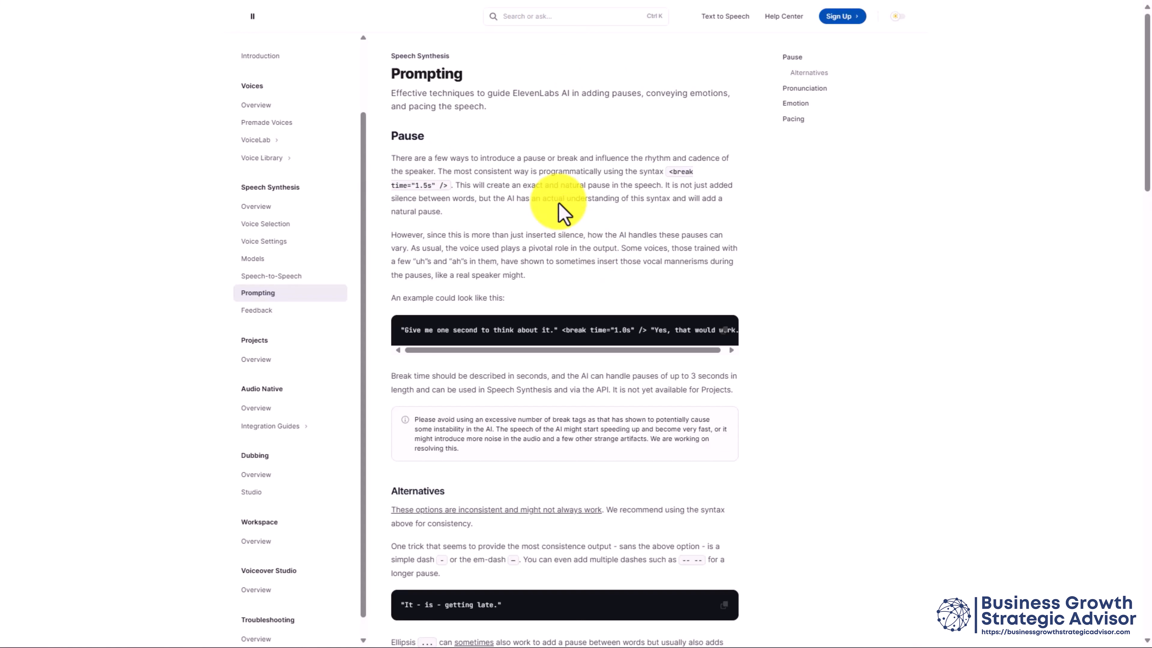
Step: Read the ElevenLabs Prompting guide through its sections on pauses, pronunciation, emotion and pacing
{"action": "scroll", "coordinate": [561, 206], "scroll_direction": "down", "scroll_amount": 10}
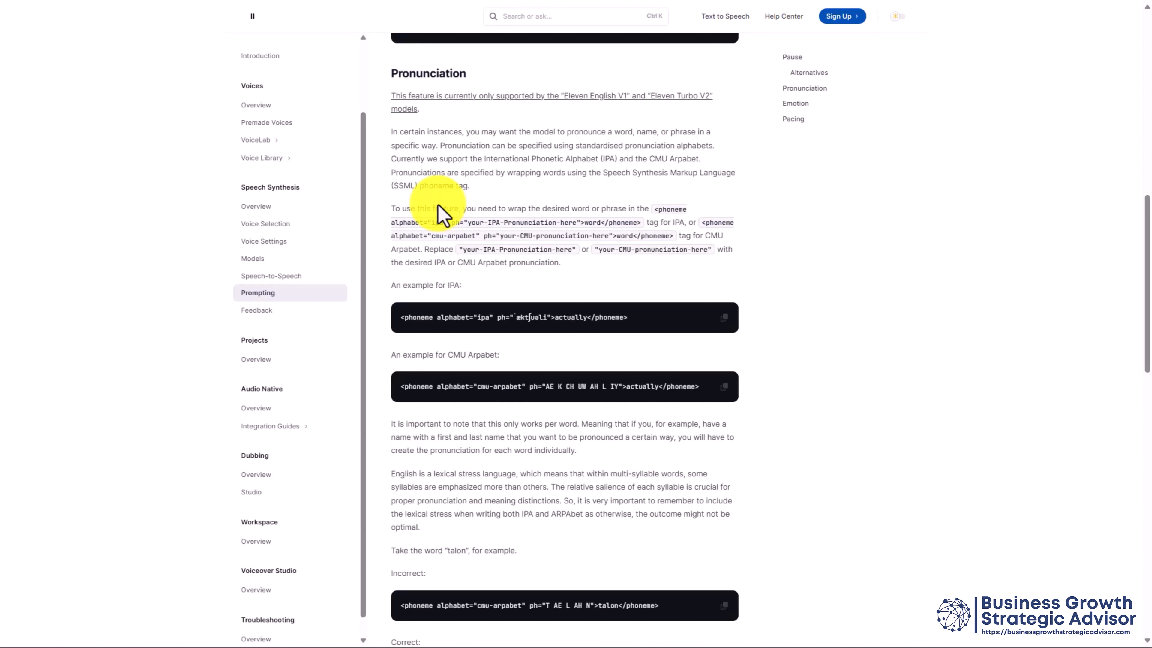
{"action": "scroll", "coordinate": [520, 143], "scroll_direction": "down", "scroll_amount": 8}
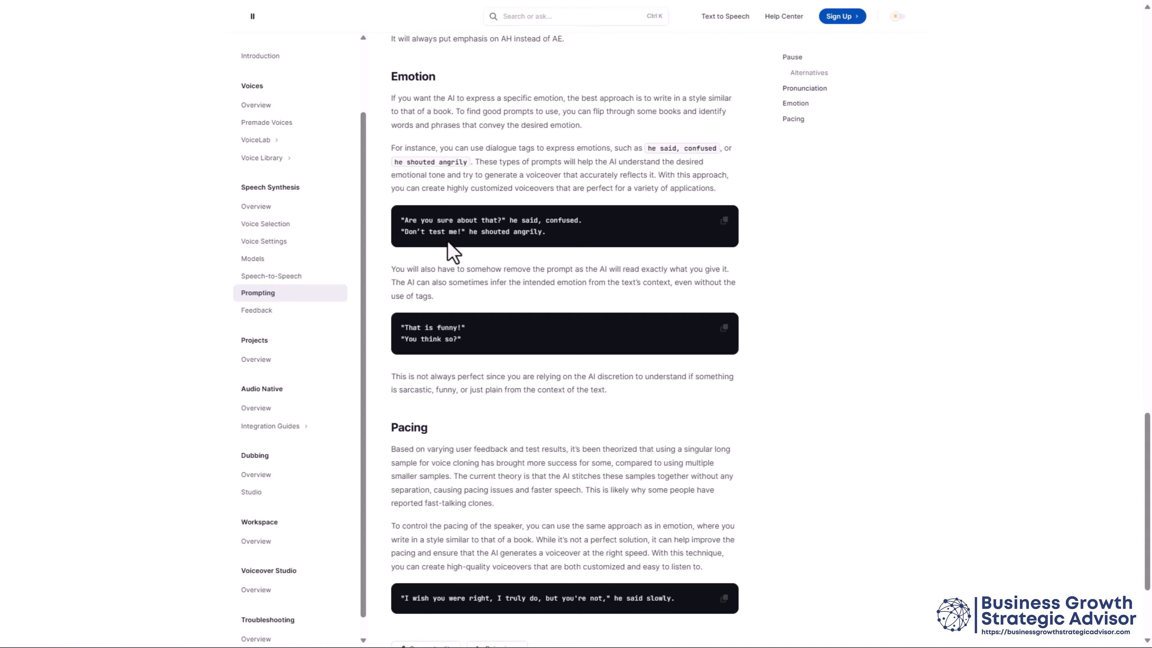
{"action": "scroll", "coordinate": [452, 252], "scroll_direction": "down", "scroll_amount": 3}
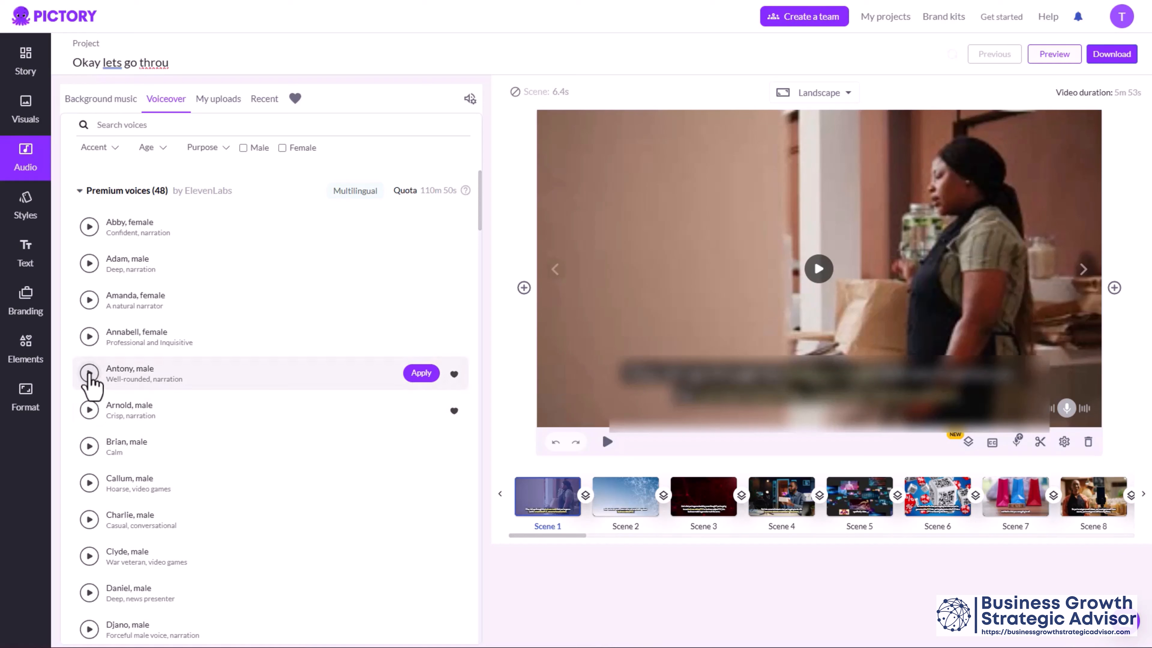
Step: In Pictory, play the Antony voice sample and start a new Script to Video project
{"action": "left_click", "coordinate": [90, 373]}
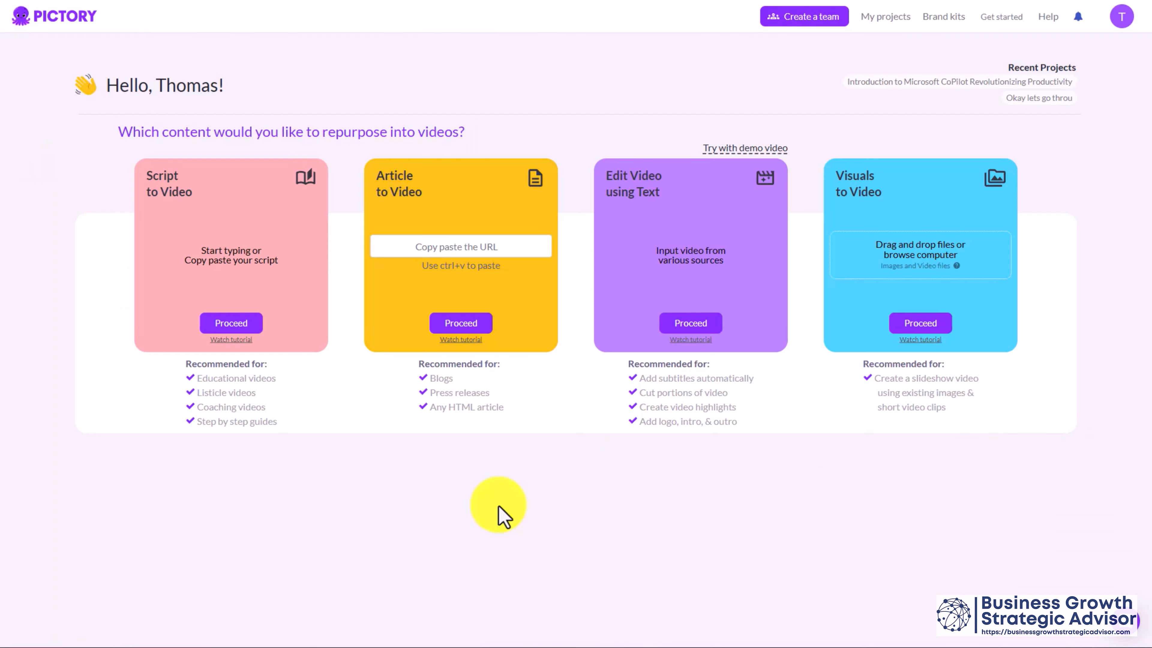
{"action": "left_click", "coordinate": [233, 323]}
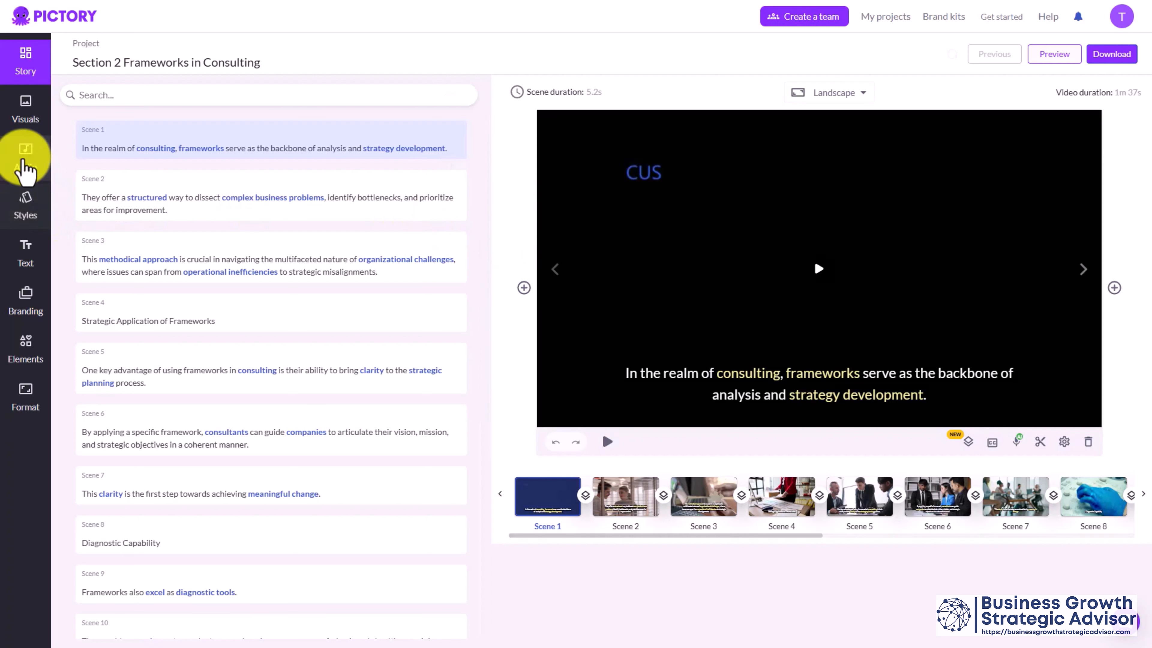
Step: Apply the premium Antony voiceover to the Section 2 Frameworks in Consulting project, and play and pause the video preview
{"action": "left_click", "coordinate": [26, 157]}
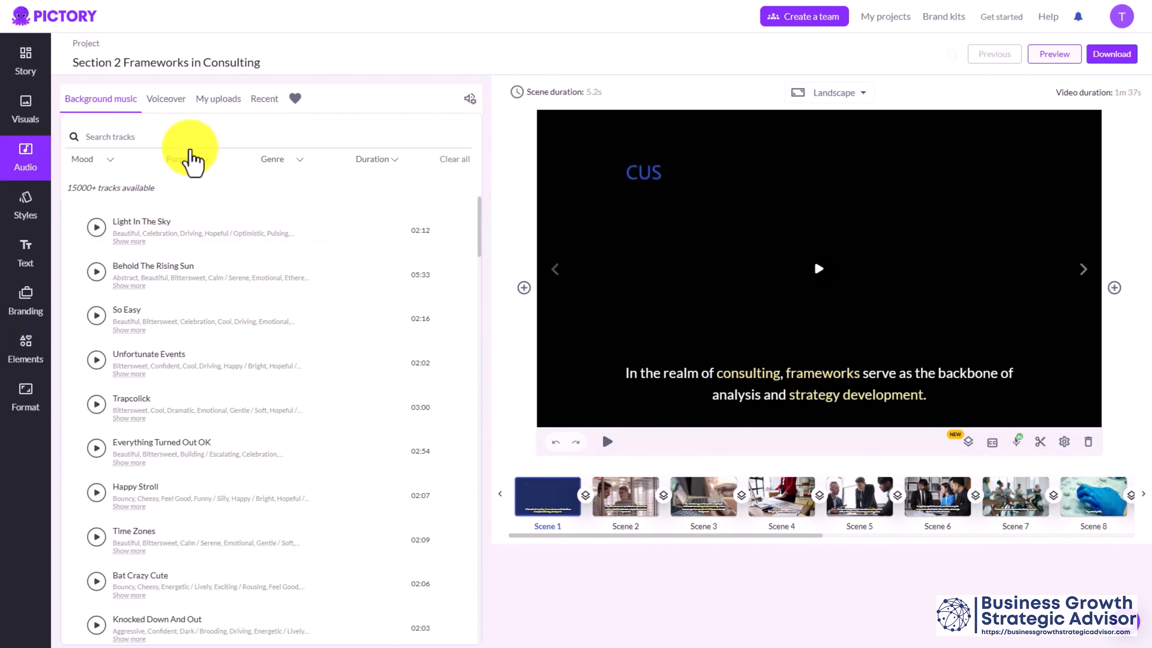
{"action": "left_click", "coordinate": [170, 98]}
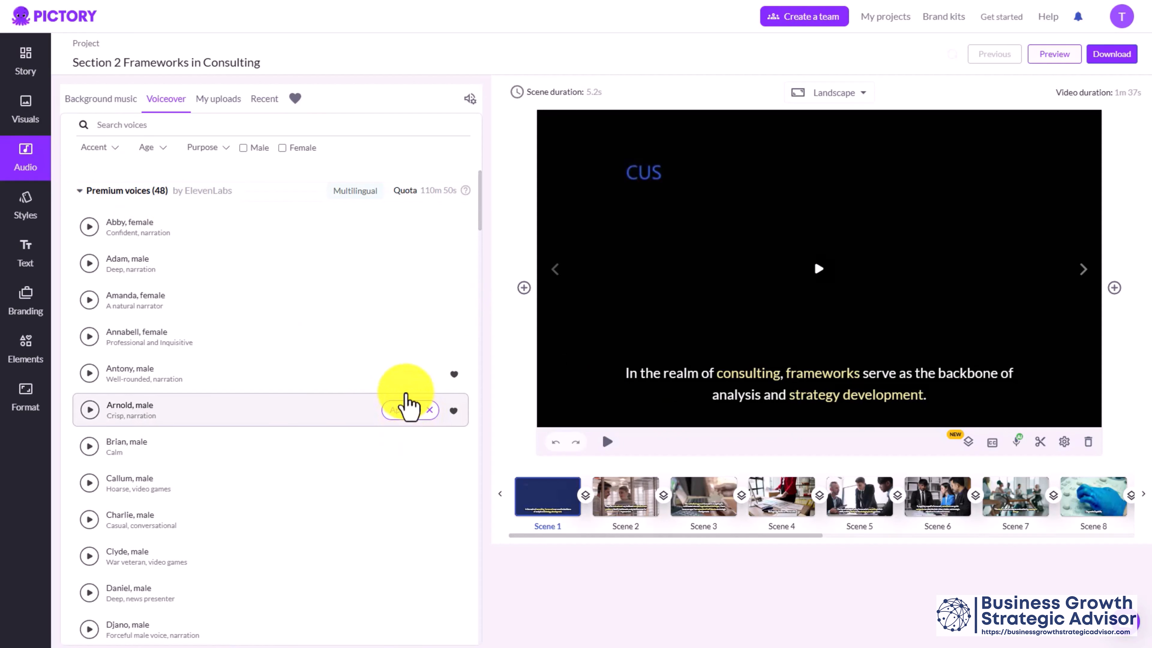
{"action": "left_click", "coordinate": [416, 379]}
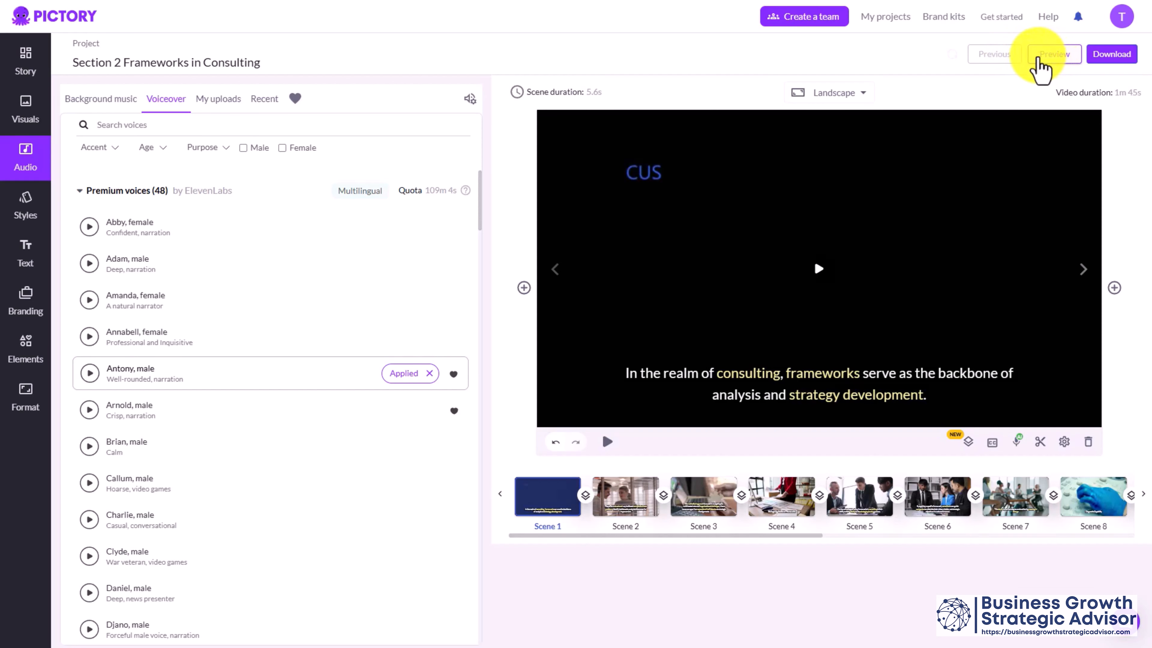
{"action": "left_click", "coordinate": [1038, 61]}
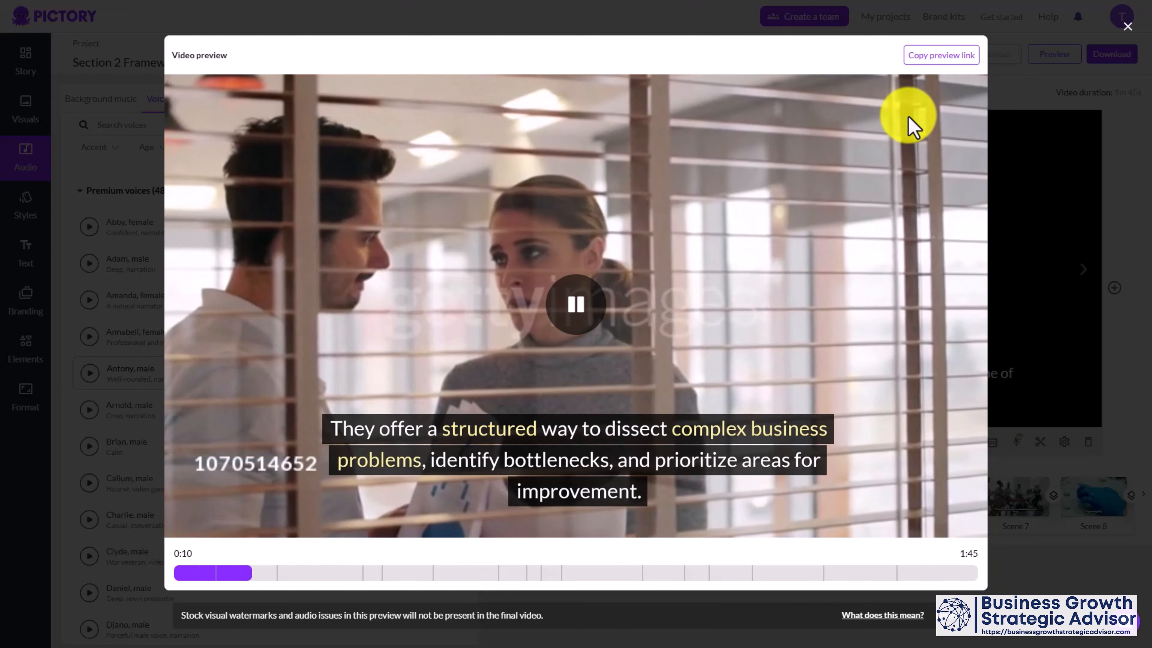
{"action": "left_click", "coordinate": [575, 306]}
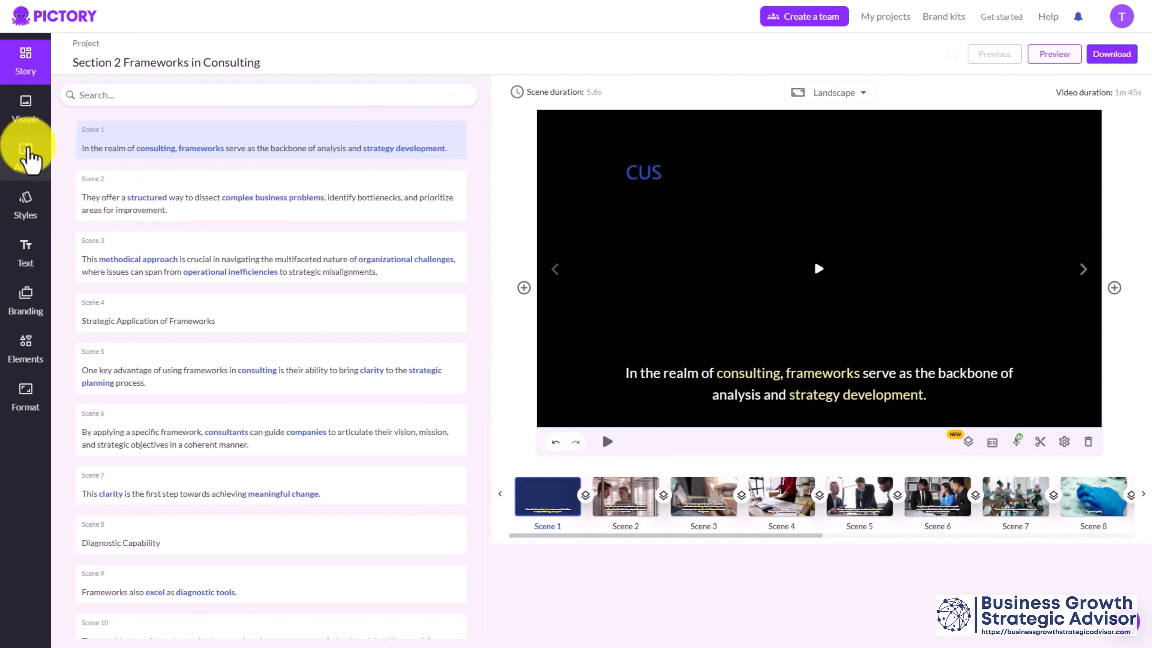
Step: Open the project's uploaded audio files among the audio options
{"action": "left_click", "coordinate": [28, 150]}
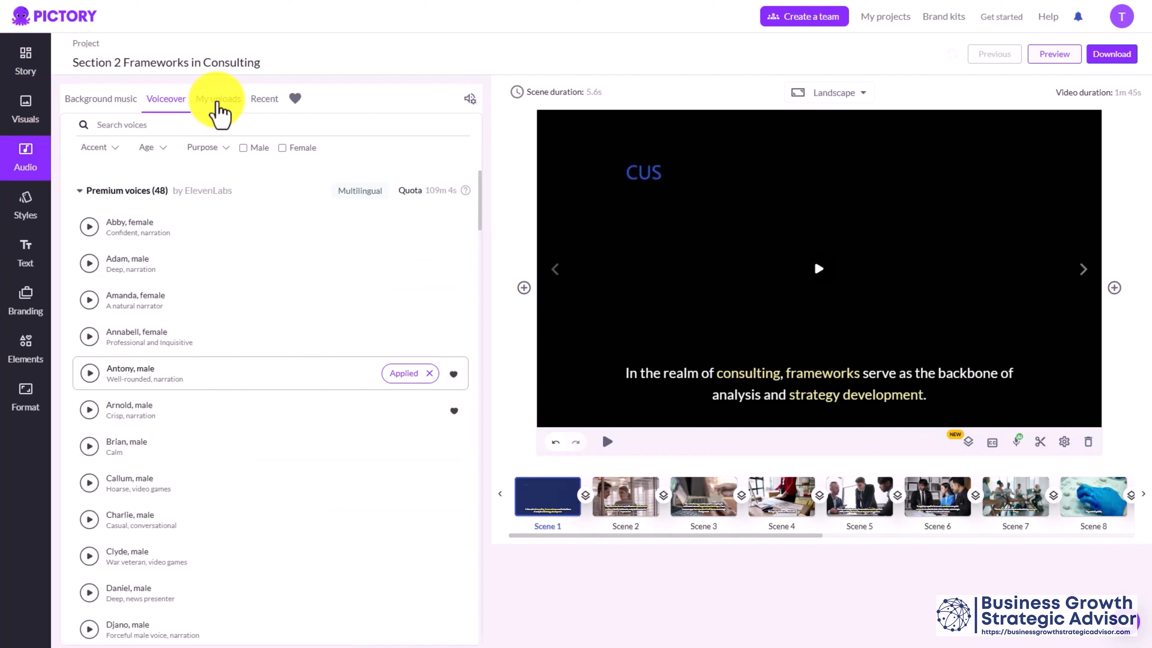
{"action": "left_click", "coordinate": [218, 101]}
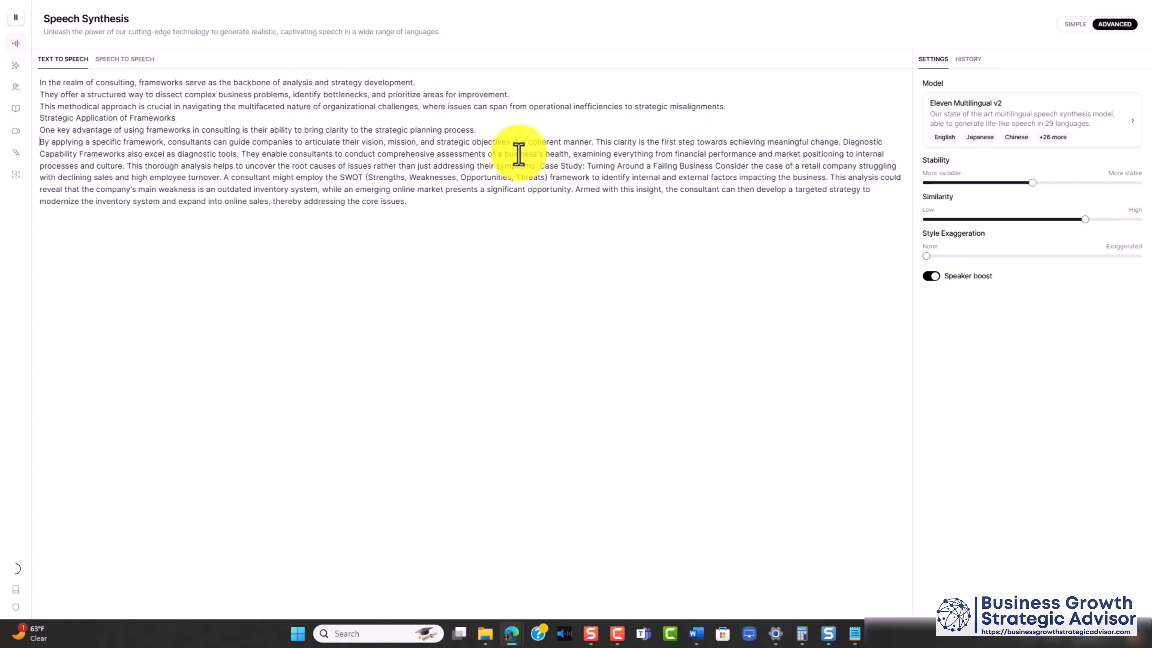
Step: In the ElevenLabs script, start new lines at "This clarity is the first step", "Diagnostic Capability" and "Frameworks also excel"
{"action": "left_click", "coordinate": [596, 143]}
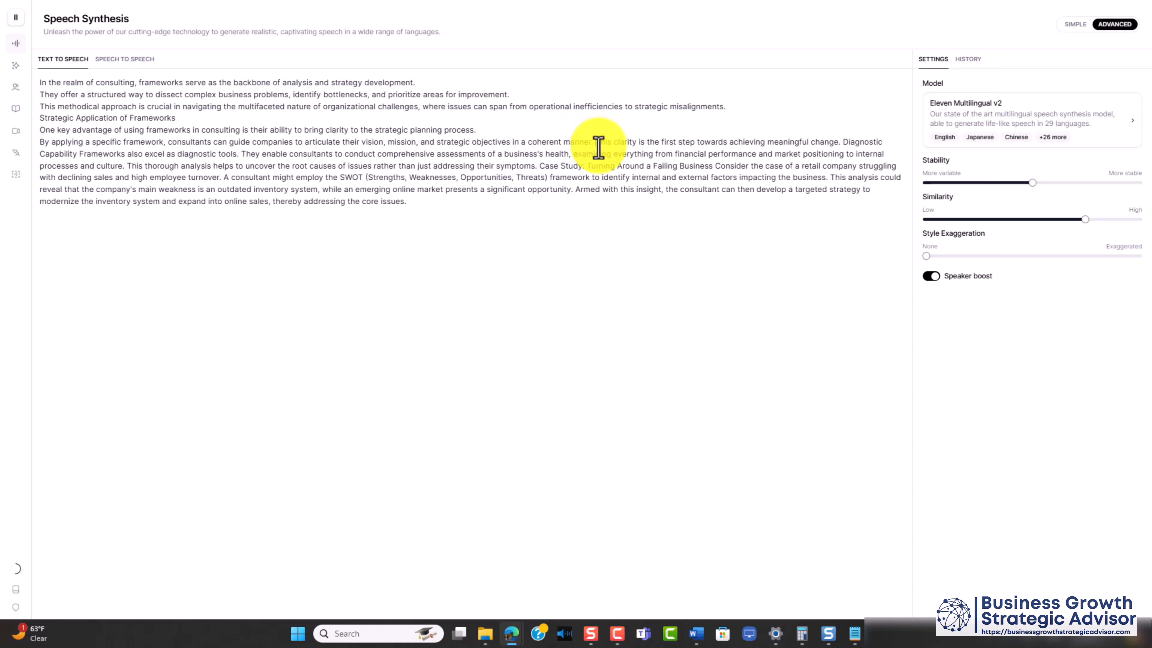
{"action": "key", "text": "Return"}
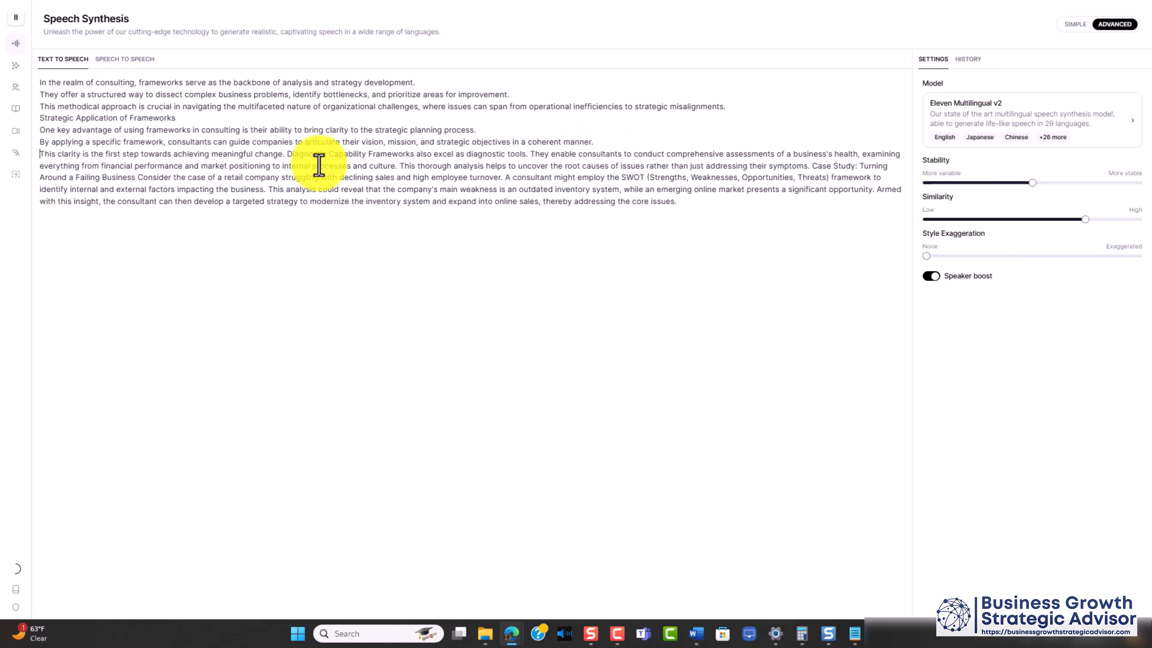
{"action": "left_click", "coordinate": [284, 154]}
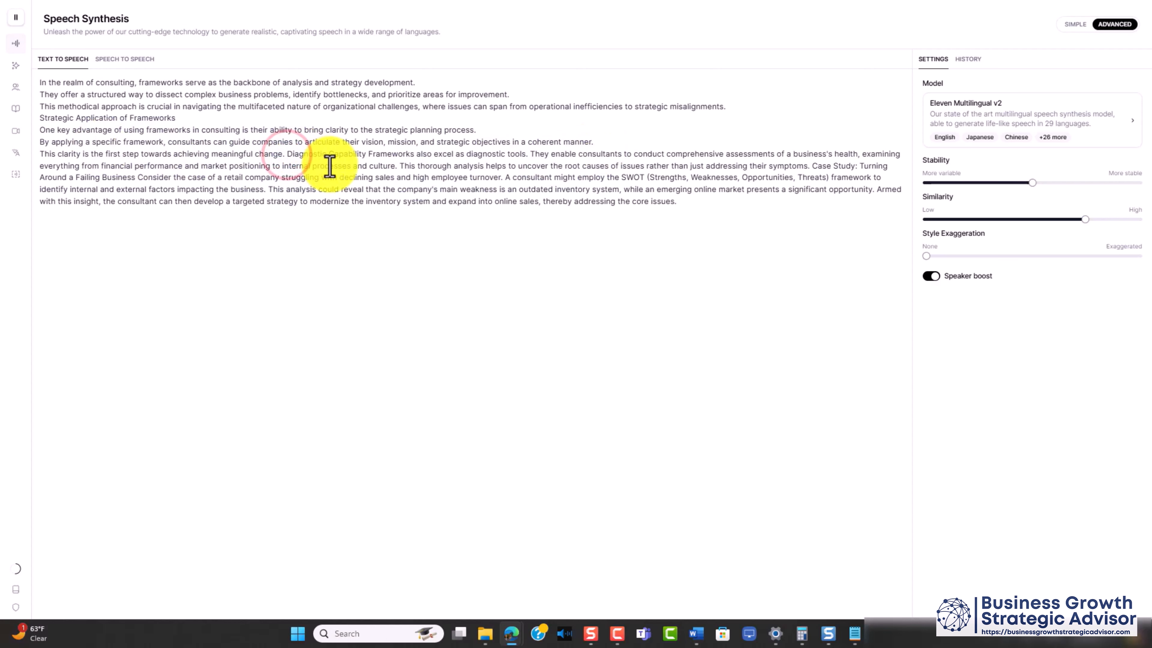
{"action": "key", "text": "Return"}
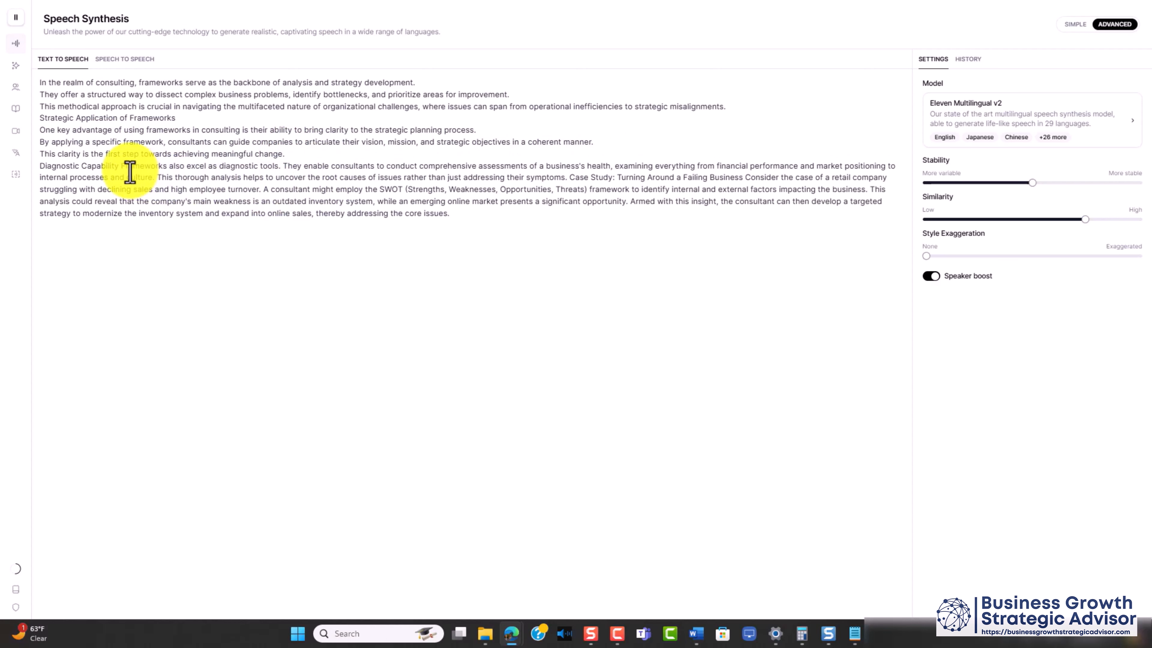
{"action": "left_click", "coordinate": [121, 169]}
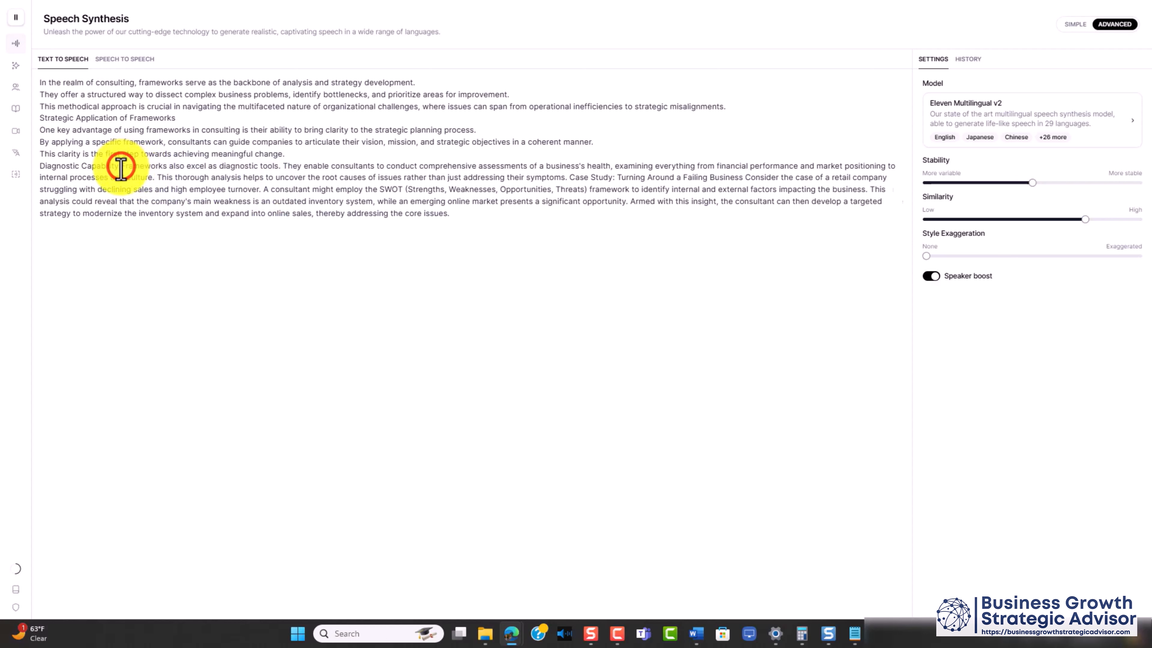
{"action": "key", "text": "Return"}
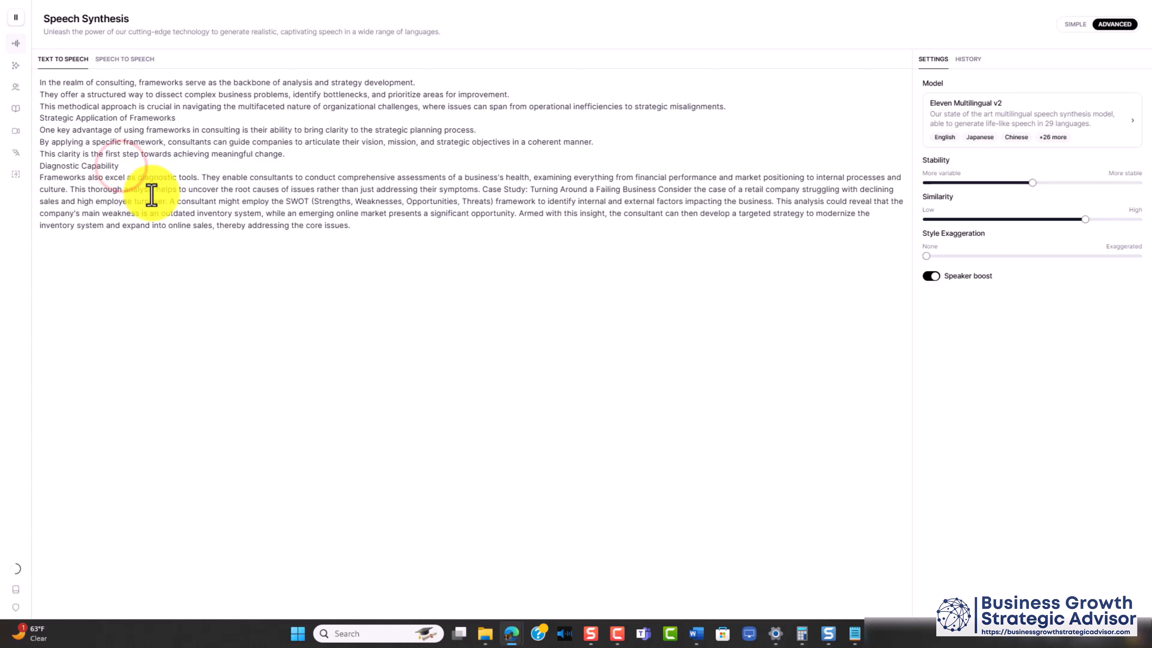
Step: Start new lines in the script at "They enable consultants", "This thorough analysis", "Case Study" and "Consider the case"
{"action": "left_click", "coordinate": [201, 175]}
{"action": "key", "text": "Return"}
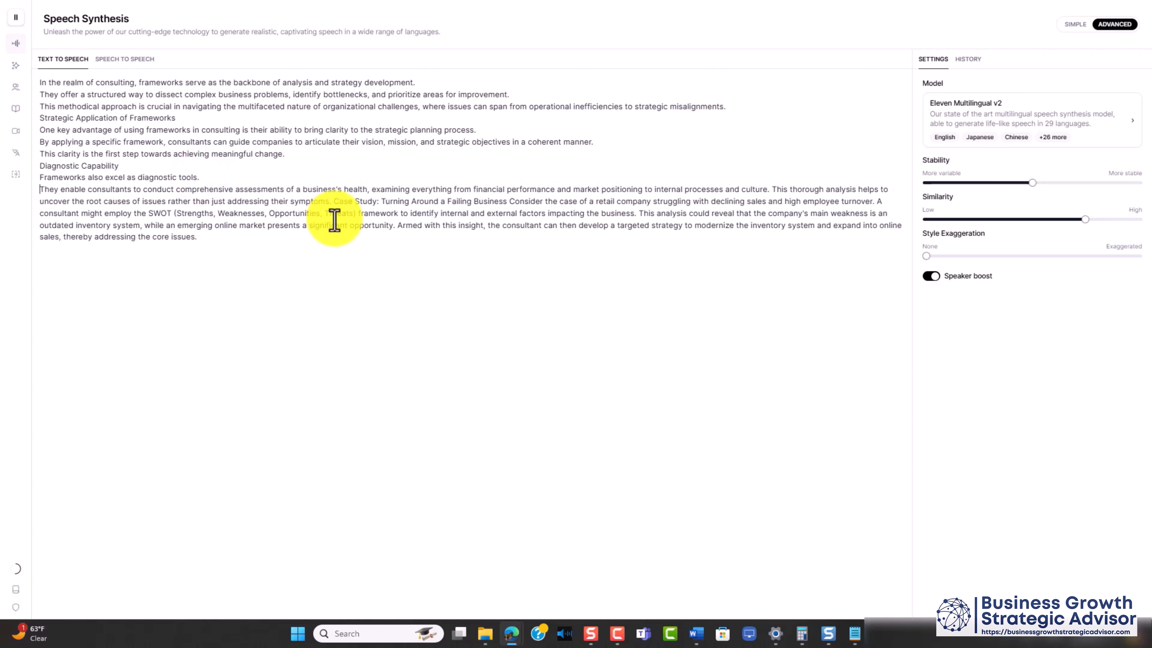
{"action": "left_click", "coordinate": [770, 191]}
{"action": "key", "text": "Return"}
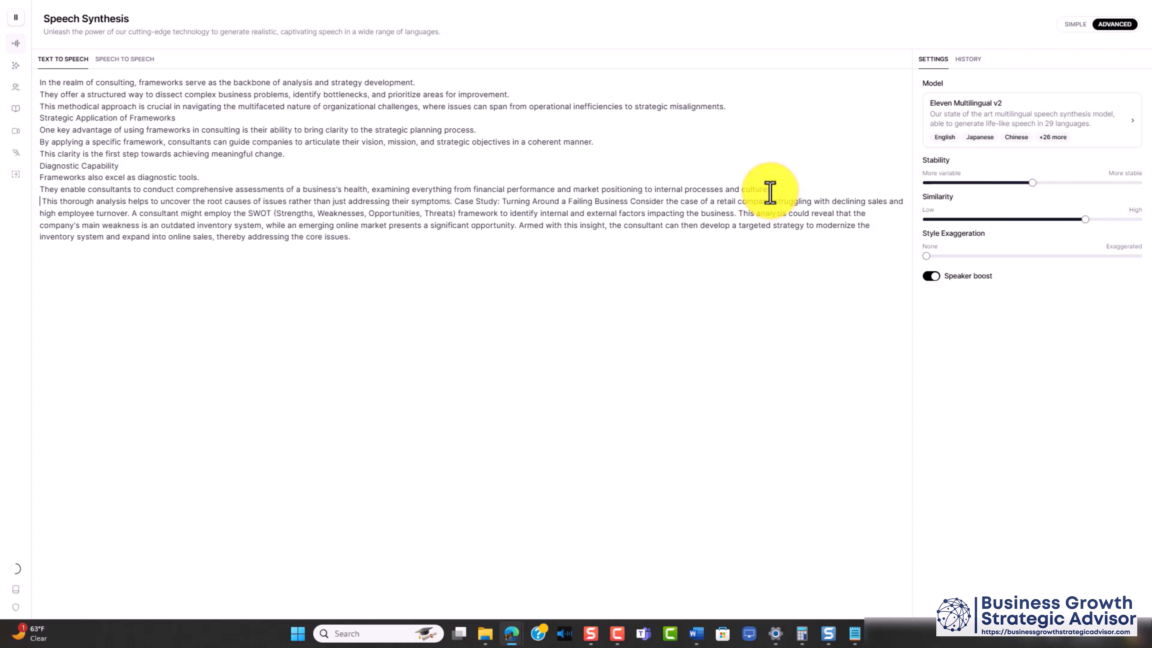
{"action": "left_click", "coordinate": [452, 201]}
{"action": "key", "text": "Return"}
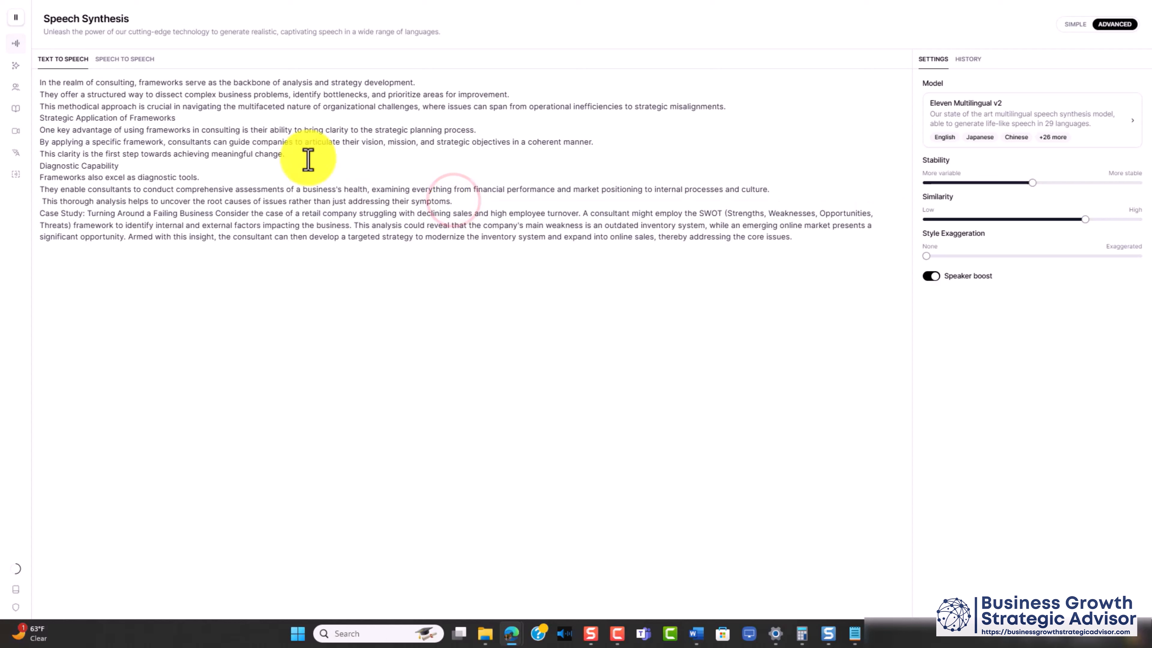
{"action": "left_click", "coordinate": [215, 213]}
{"action": "key", "text": "Return"}
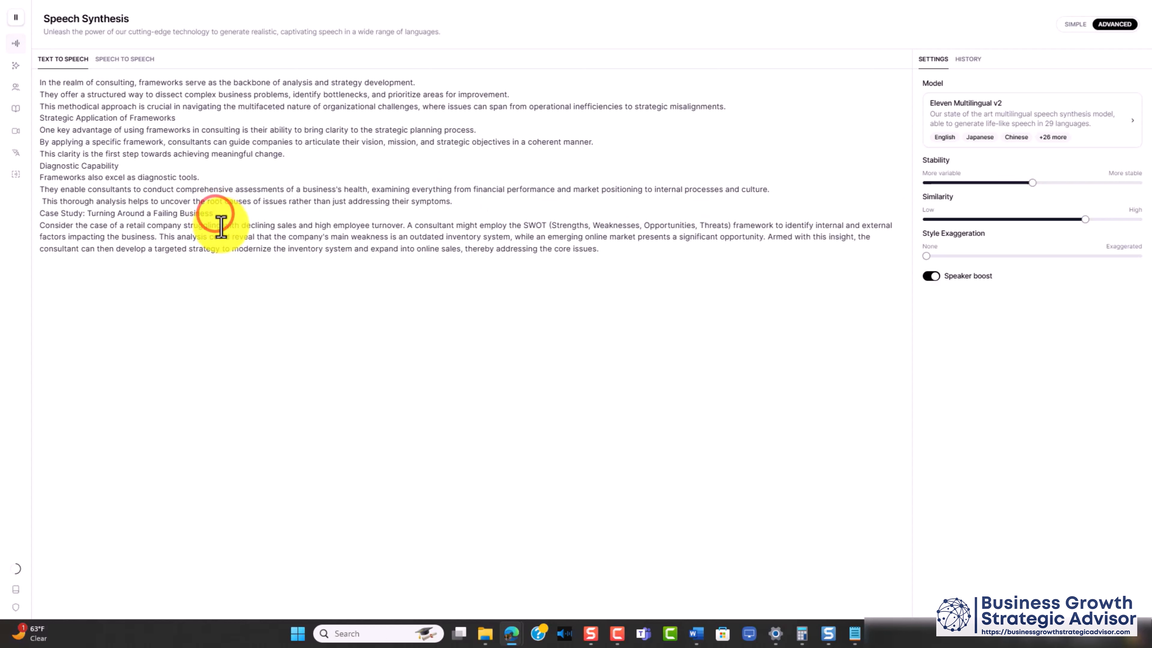
Step: Start new lines in the script at "A consultant might employ", "This analysis could reveal" and "Armed with this insight"
{"action": "left_click", "coordinate": [405, 225]}
{"action": "key", "text": "Return"}
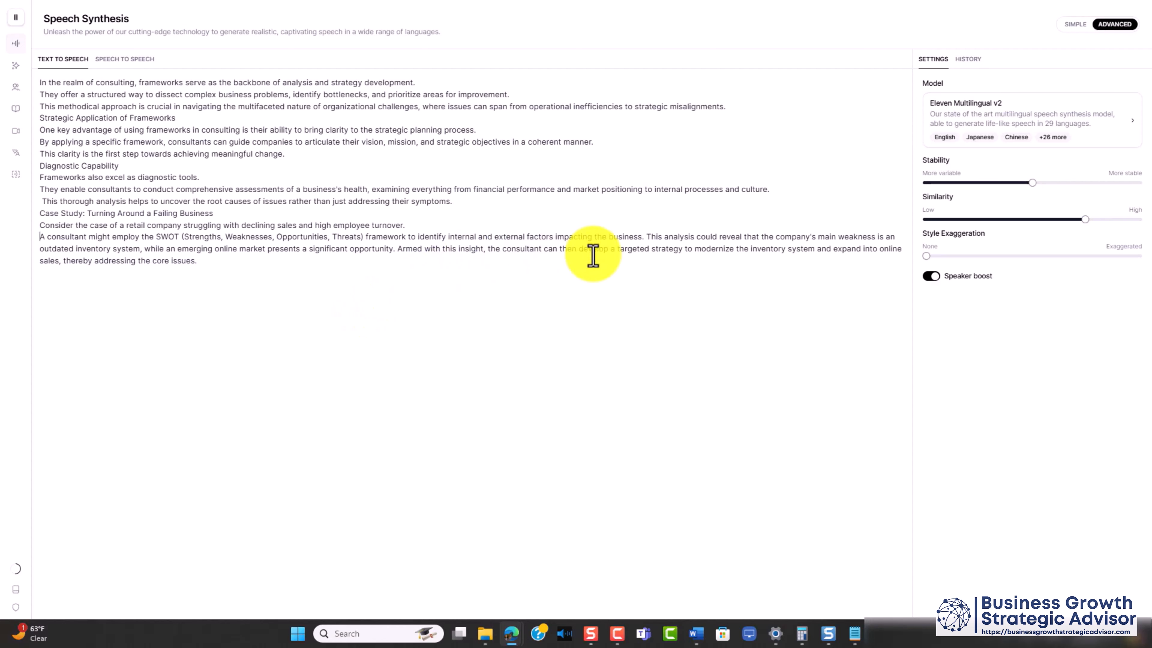
{"action": "left_click", "coordinate": [646, 240]}
{"action": "key", "text": "Return"}
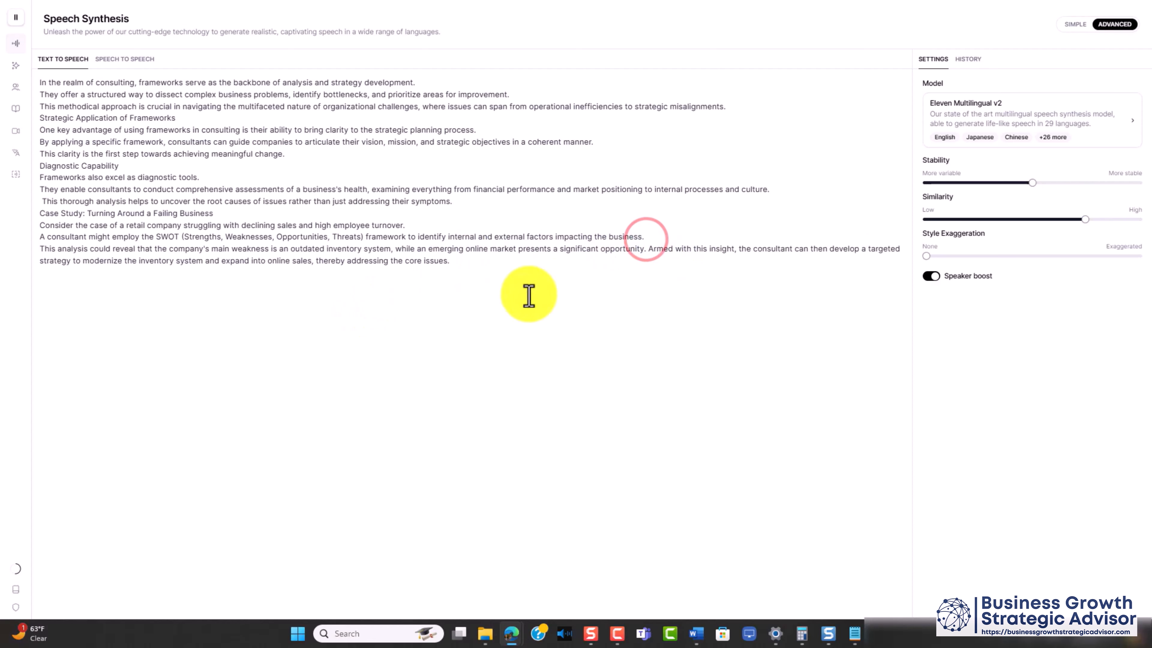
{"action": "left_click", "coordinate": [650, 251]}
{"action": "key", "text": "Return"}
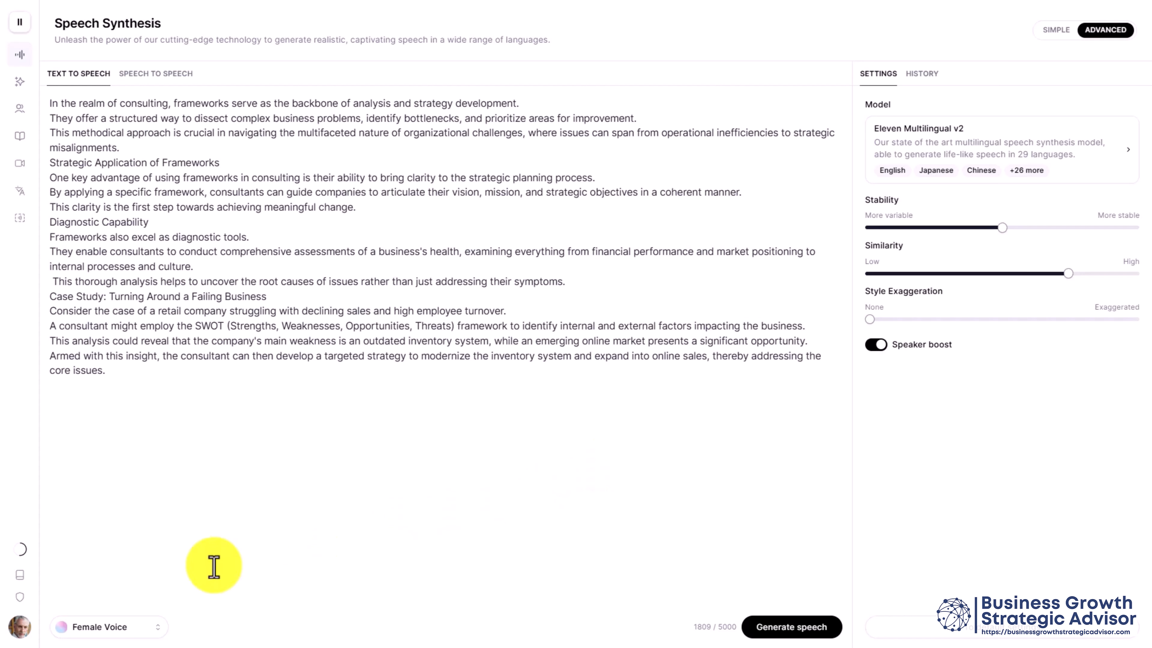
Step: Choose the Profession Narrator voice, view the available models with Eleven Turbo v2 kept, and generate speech from the script
{"action": "left_click", "coordinate": [153, 632]}
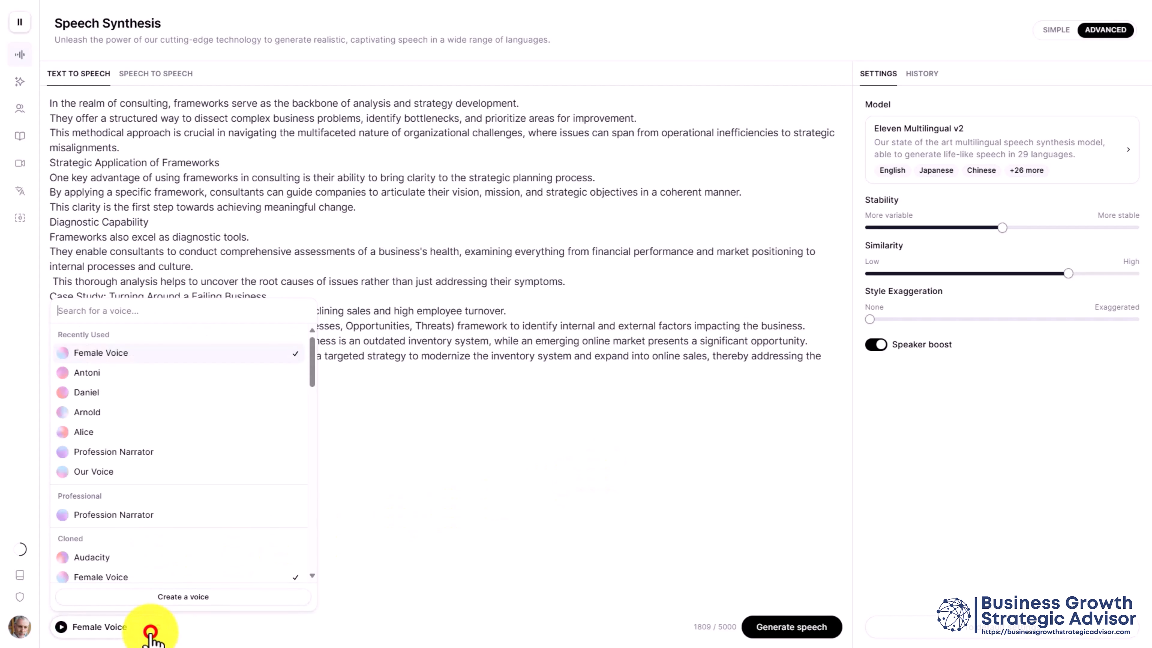
{"action": "left_click", "coordinate": [139, 453]}
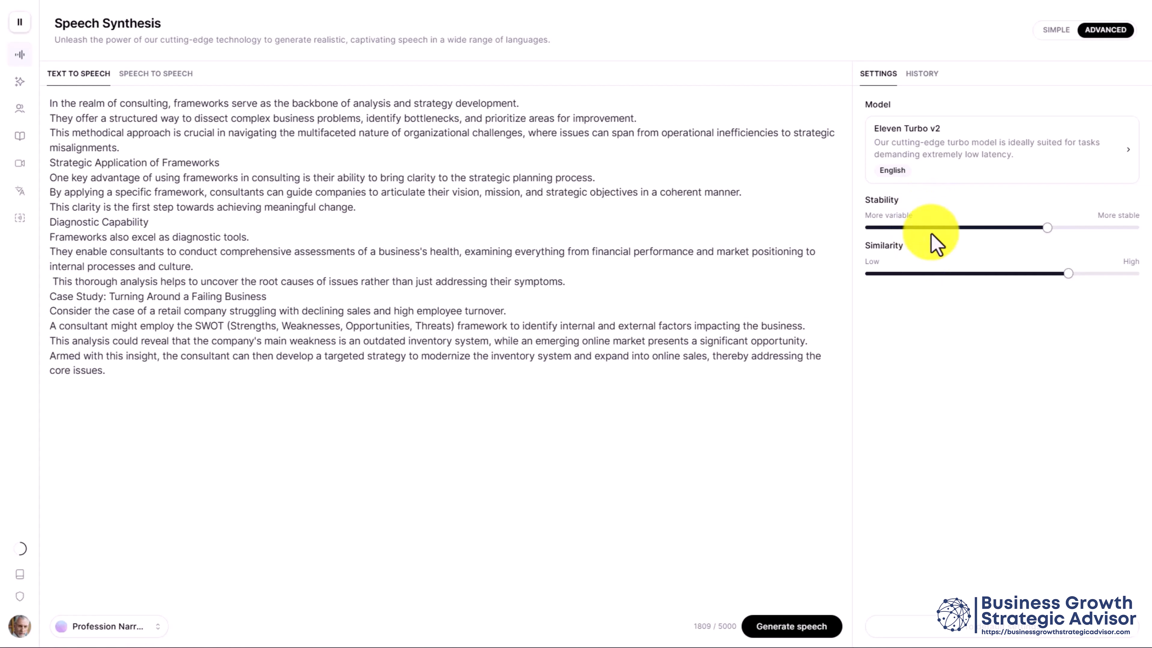
{"action": "left_click", "coordinate": [944, 159]}
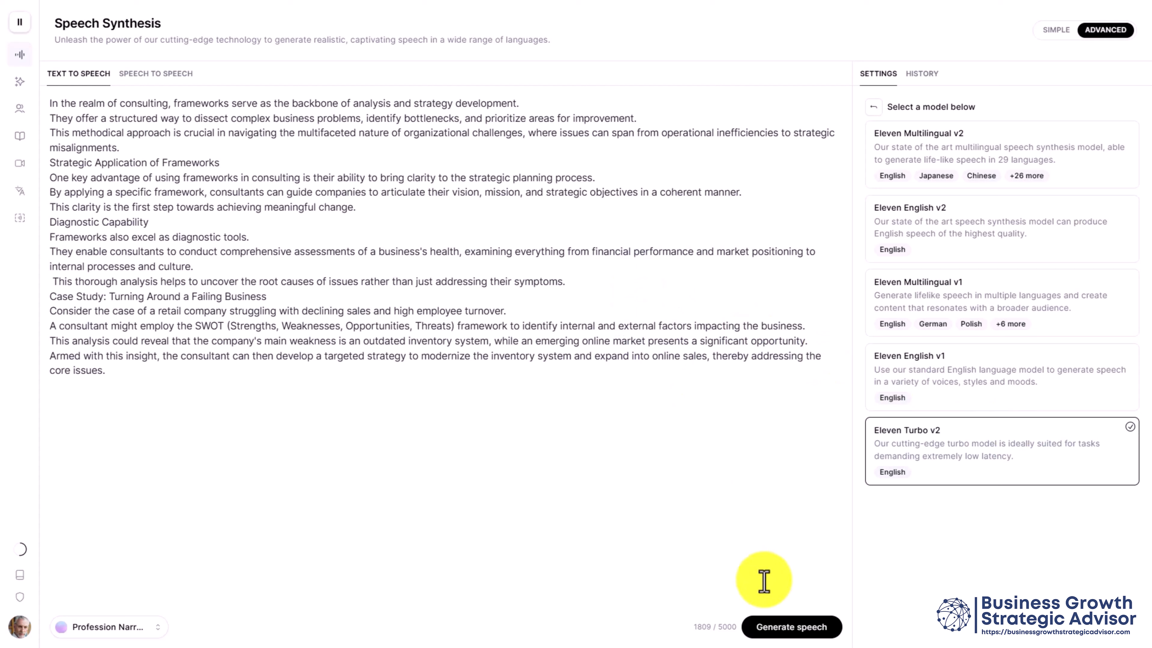
{"action": "left_click", "coordinate": [778, 631]}
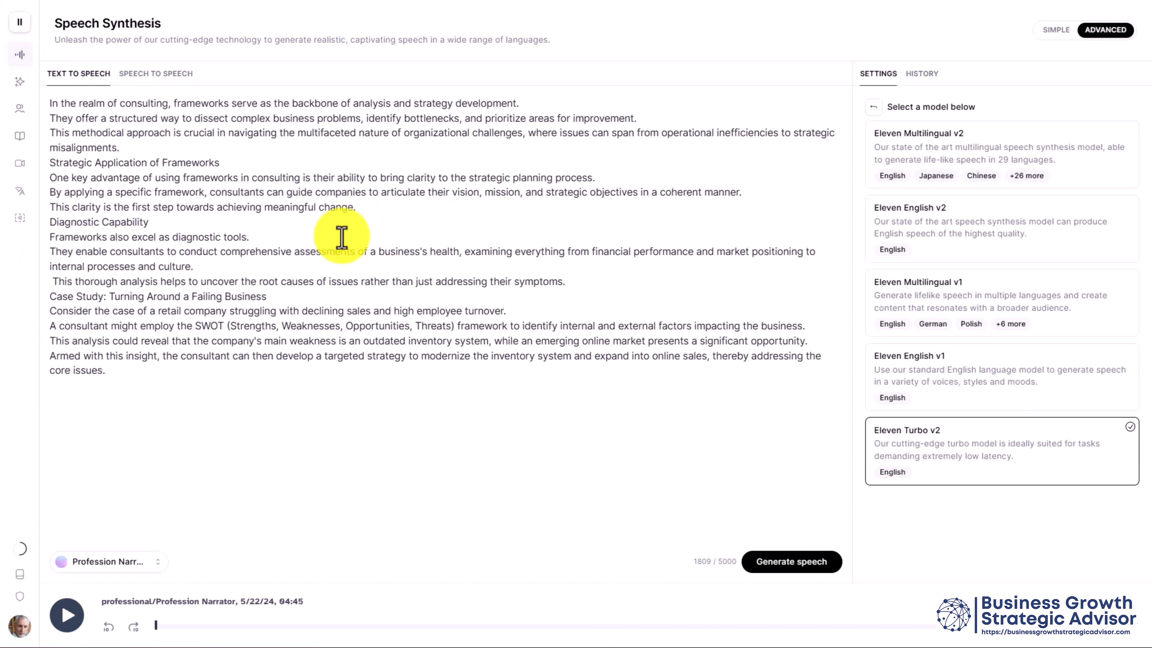
Step: Create an instant voice clone named Audacity in VoiceLab from 20 audio samples, confirming the rights and consent statement
{"action": "left_click", "coordinate": [43, 108]}
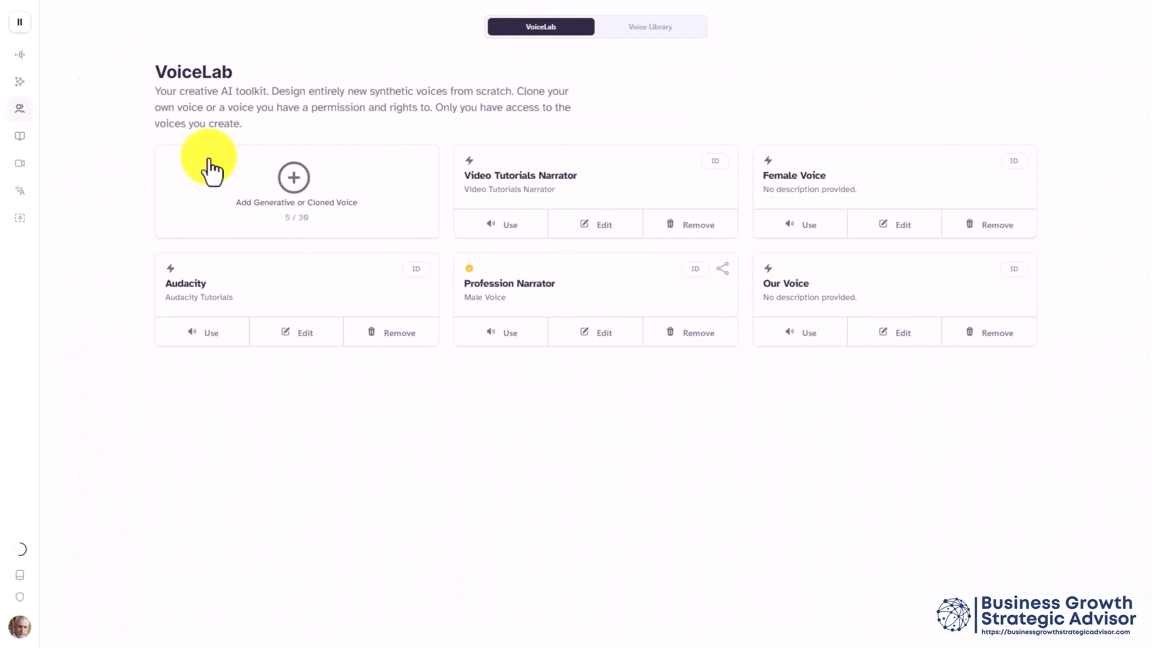
{"action": "left_click", "coordinate": [317, 200]}
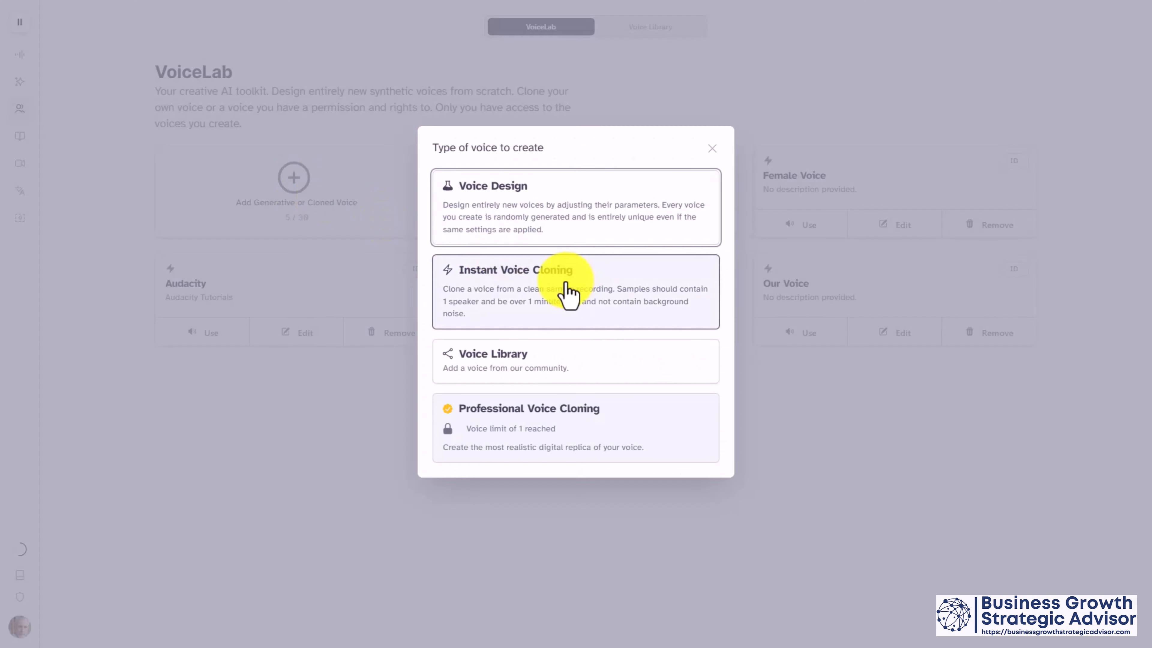
{"action": "left_click", "coordinate": [550, 285]}
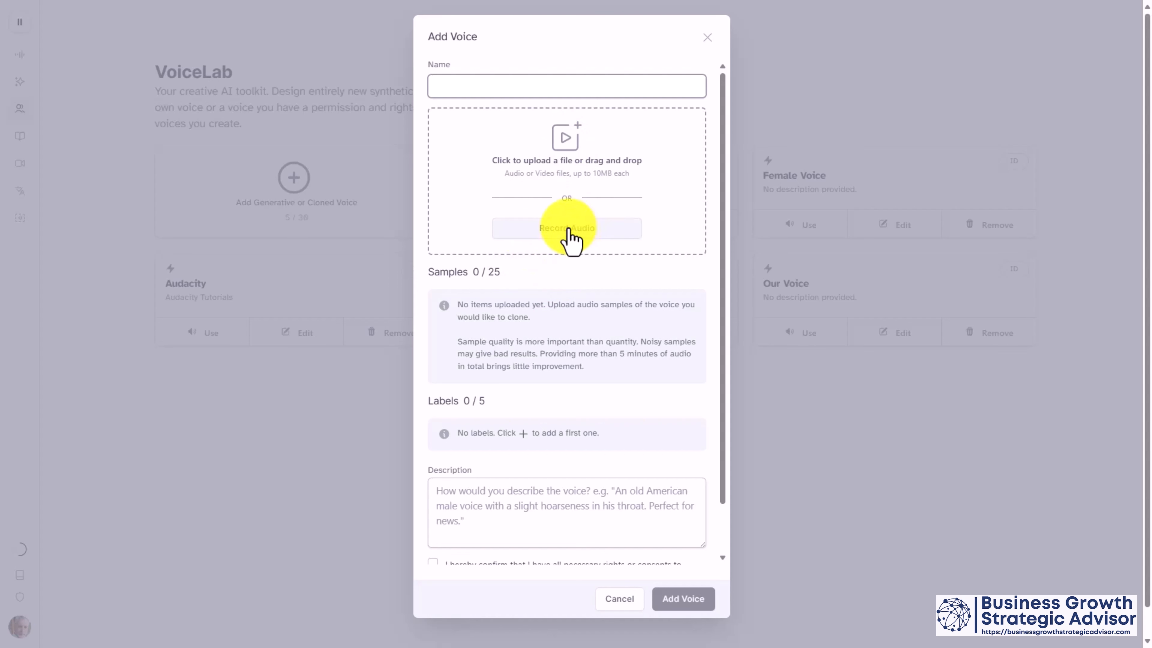
{"action": "left_click", "coordinate": [453, 86]}
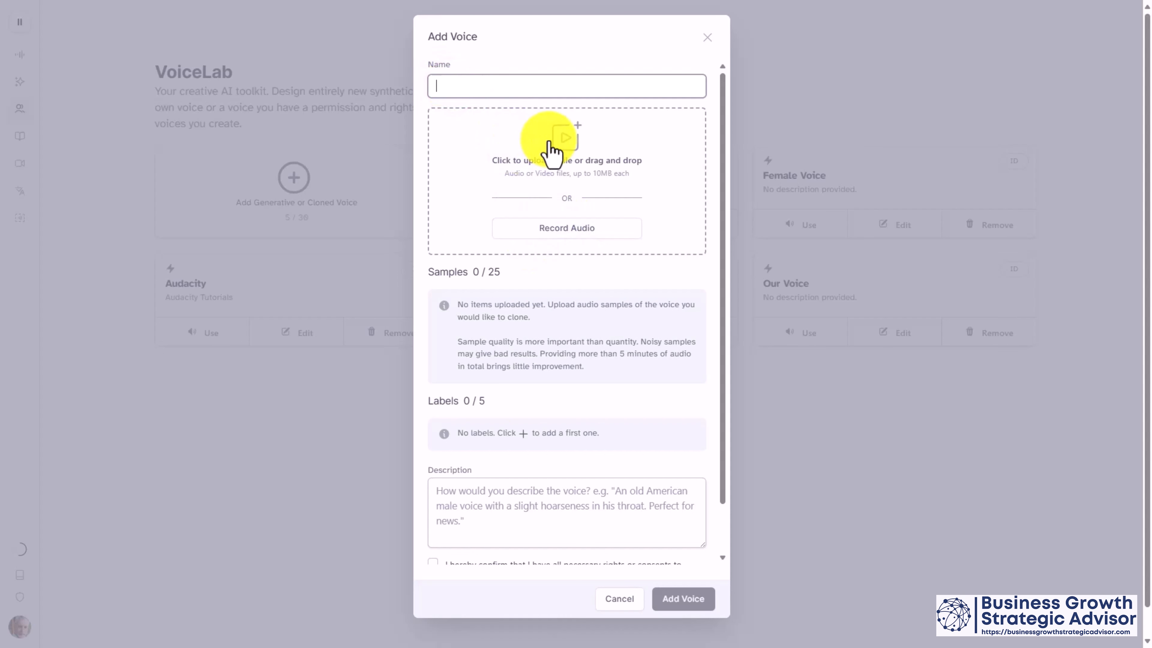
{"action": "type", "text": "Audacity"}
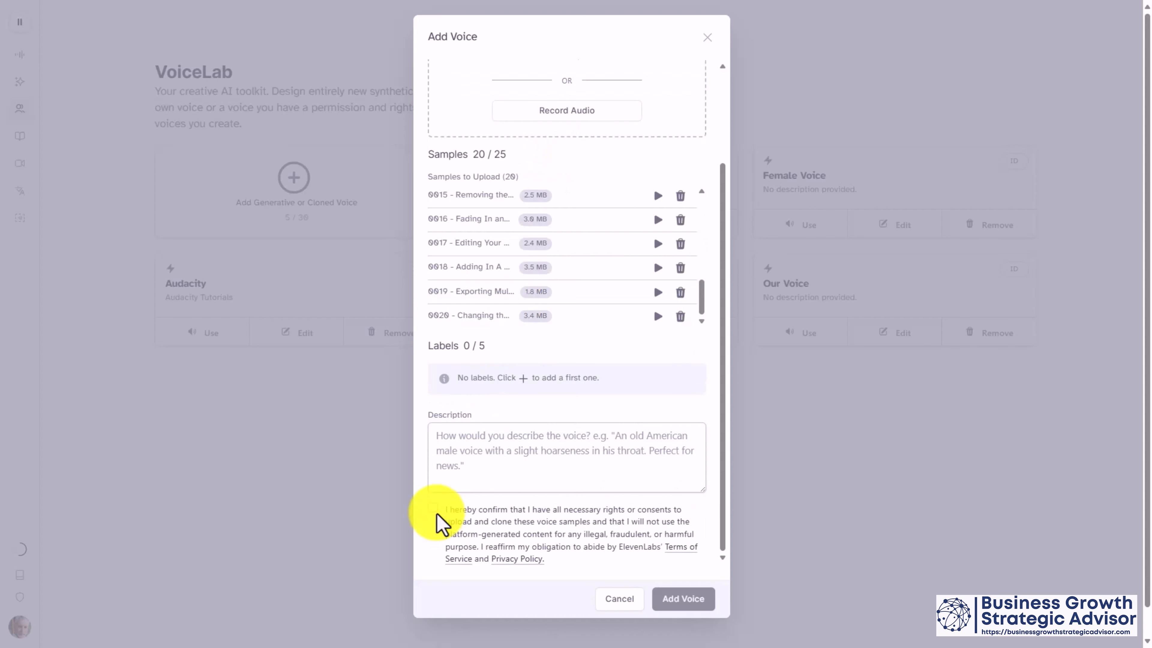
{"action": "left_click", "coordinate": [433, 508]}
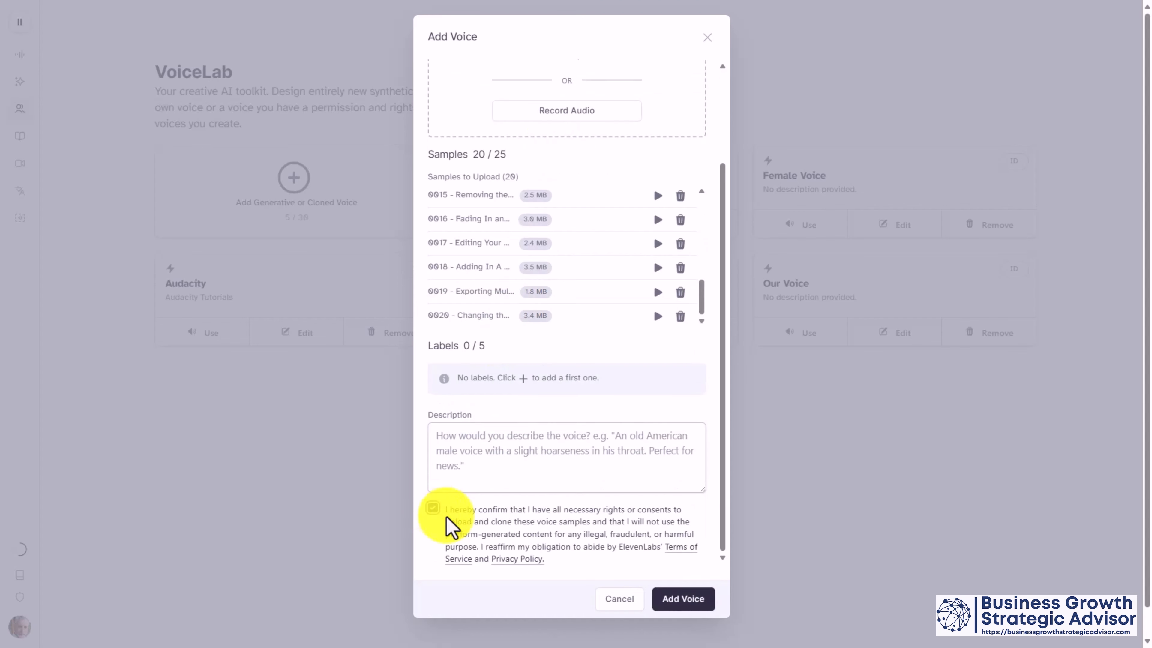
{"action": "left_click", "coordinate": [668, 607]}
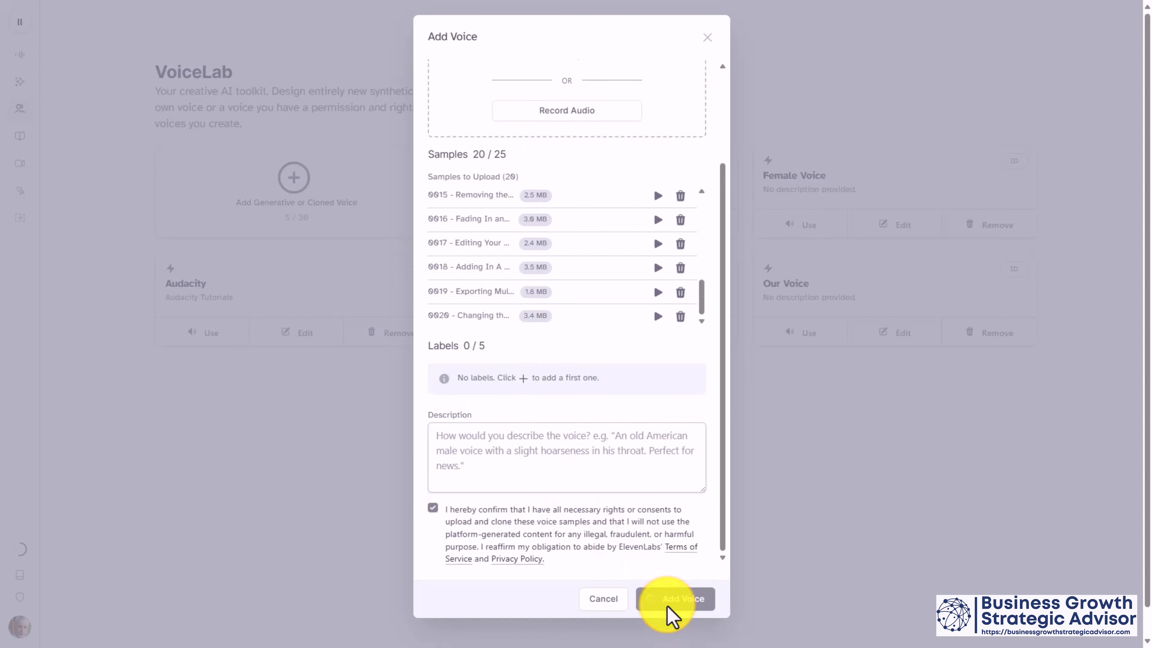
{"action": "scroll", "coordinate": [649, 424], "scroll_direction": "up", "scroll_amount": 2}
{"action": "scroll", "coordinate": [649, 424], "scroll_direction": "up", "scroll_amount": 1}
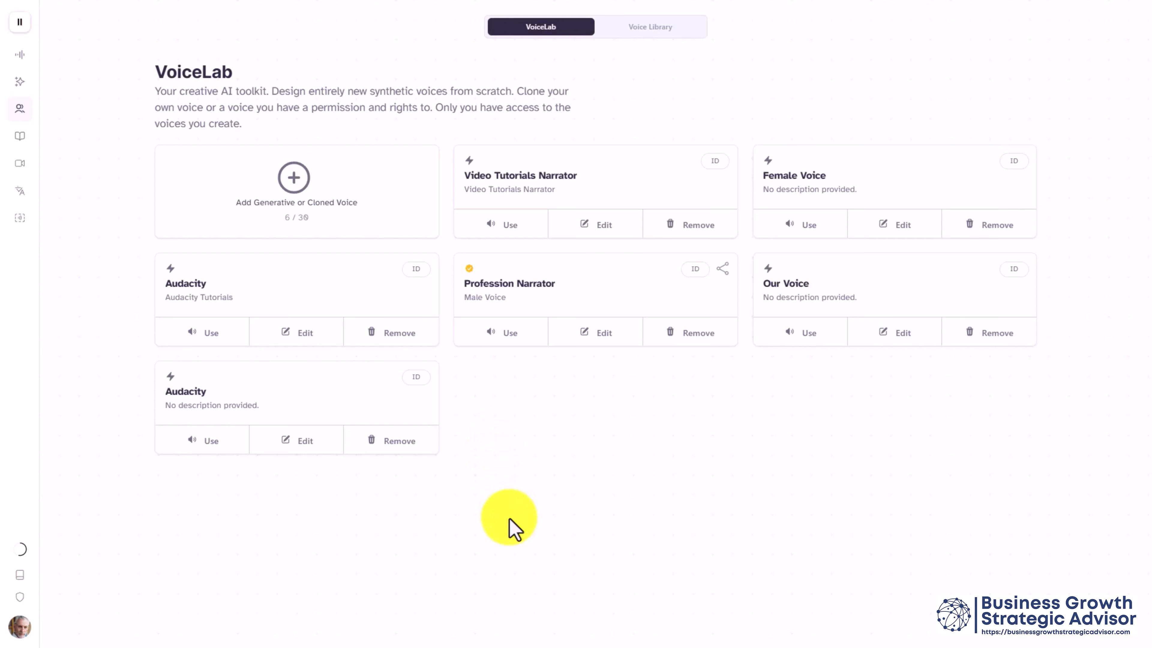
Step: Use the newly cloned Audacity voice for the script with the Eleven Multilingual v2 model and generate the speech
{"action": "left_click", "coordinate": [214, 445]}
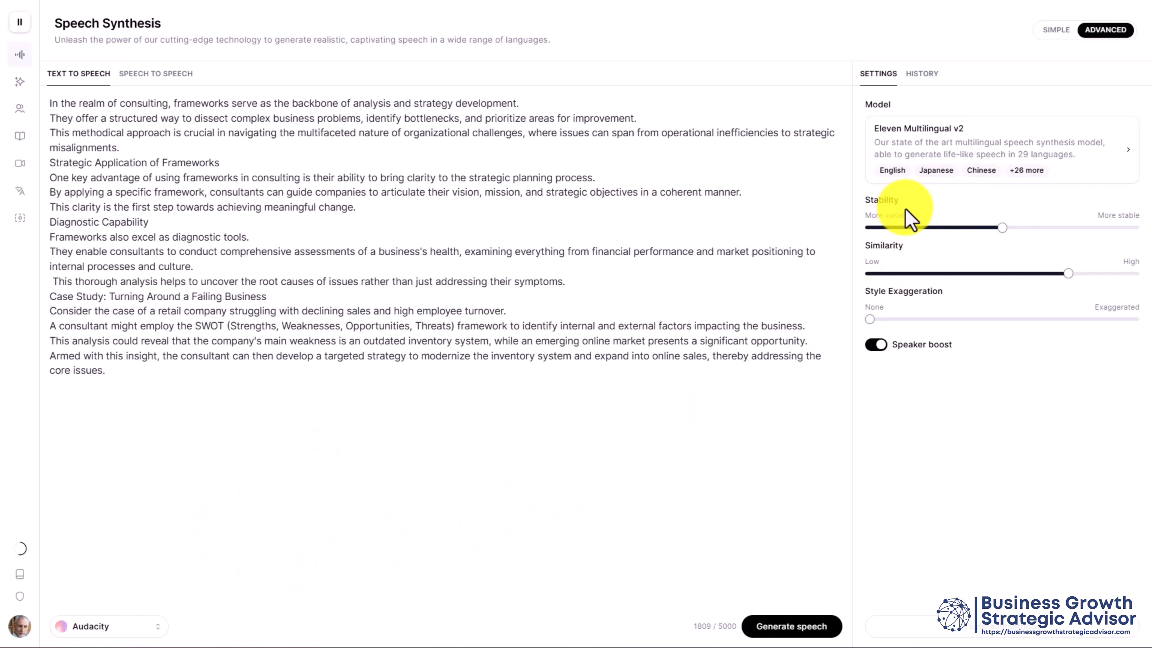
{"action": "left_click", "coordinate": [967, 156]}
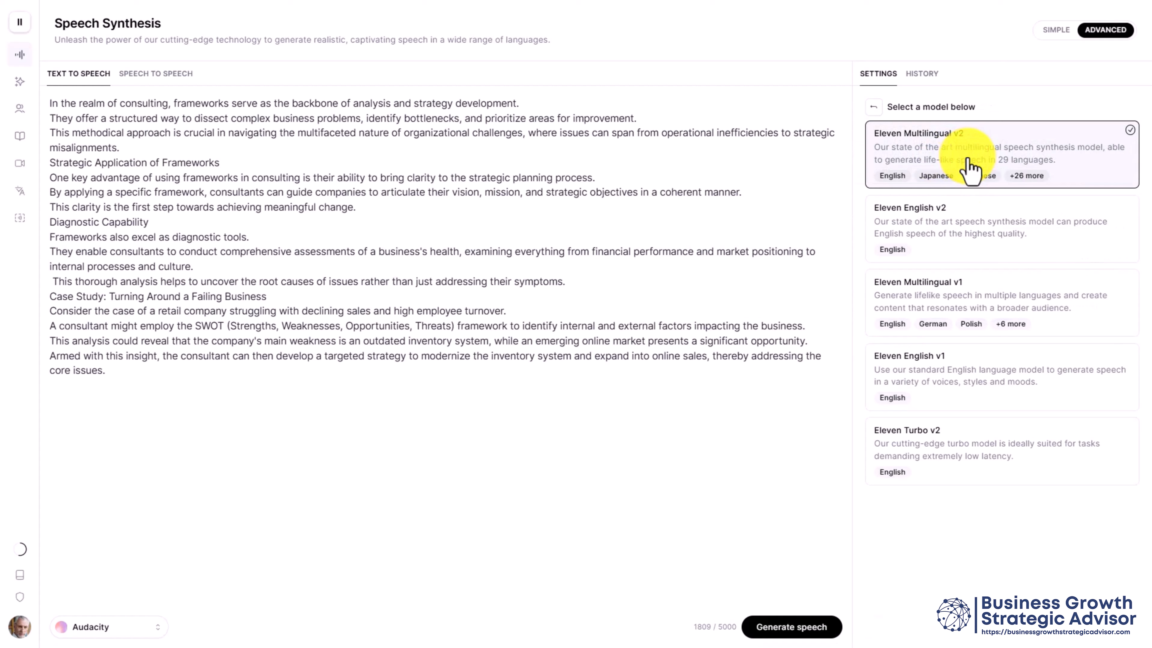
{"action": "left_click", "coordinate": [948, 149]}
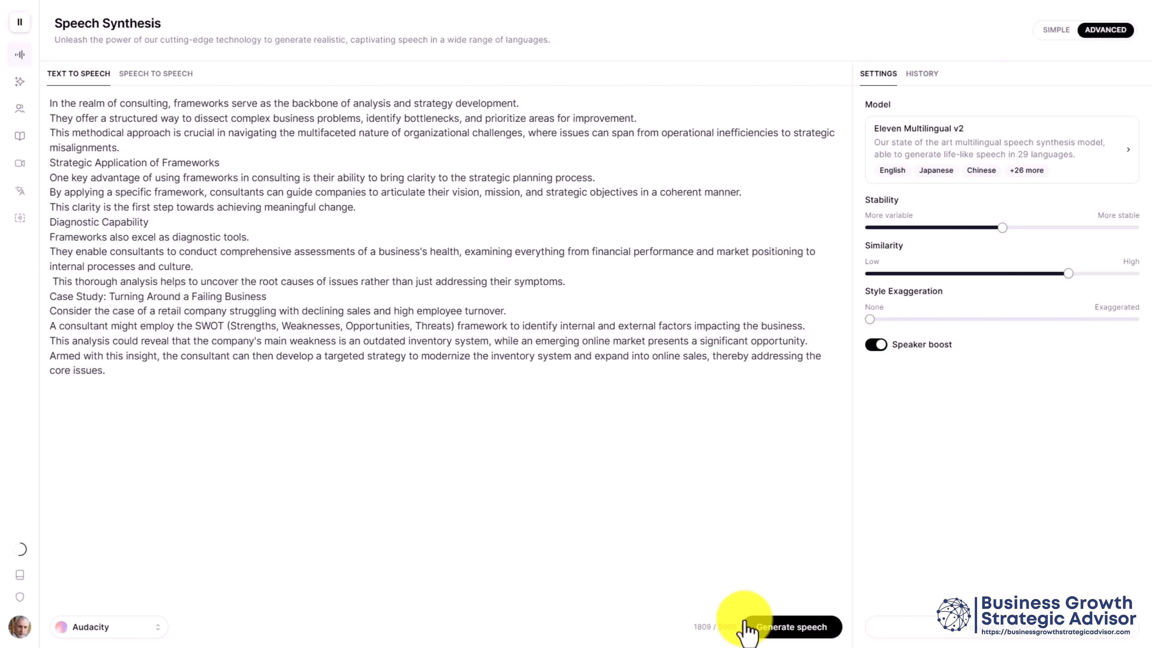
{"action": "left_click", "coordinate": [792, 628]}
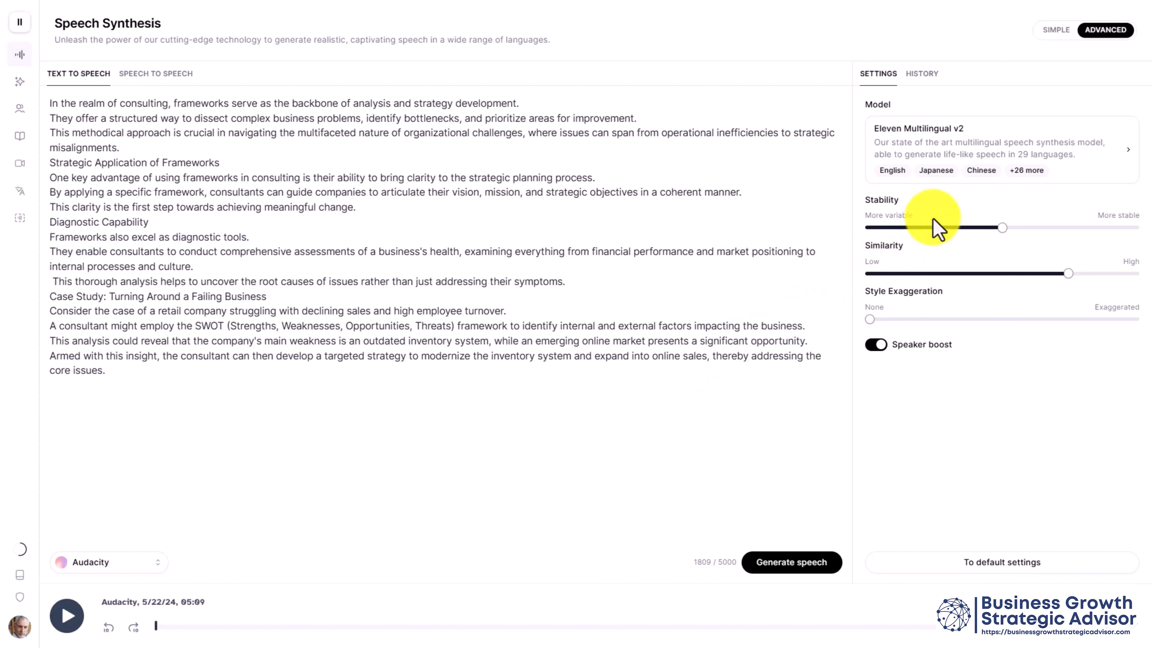
Step: Restore the voice settings of the earlier Profession Narrator generation from the speech history
{"action": "mouse_move", "coordinate": [1001, 231]}
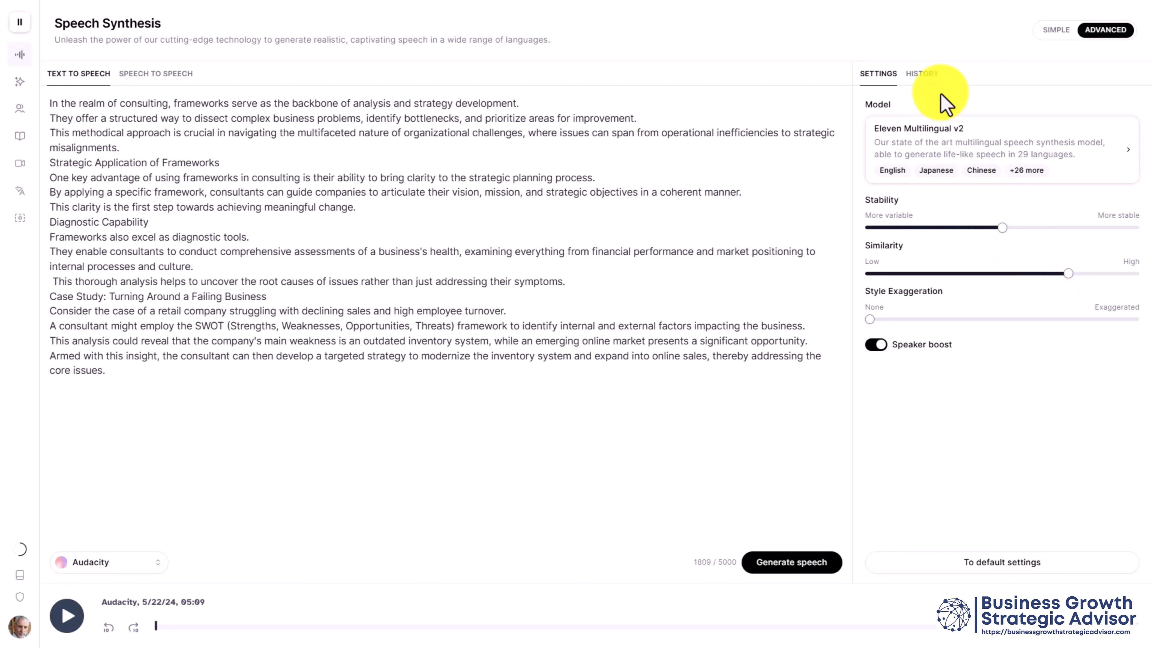
{"action": "left_click", "coordinate": [930, 74]}
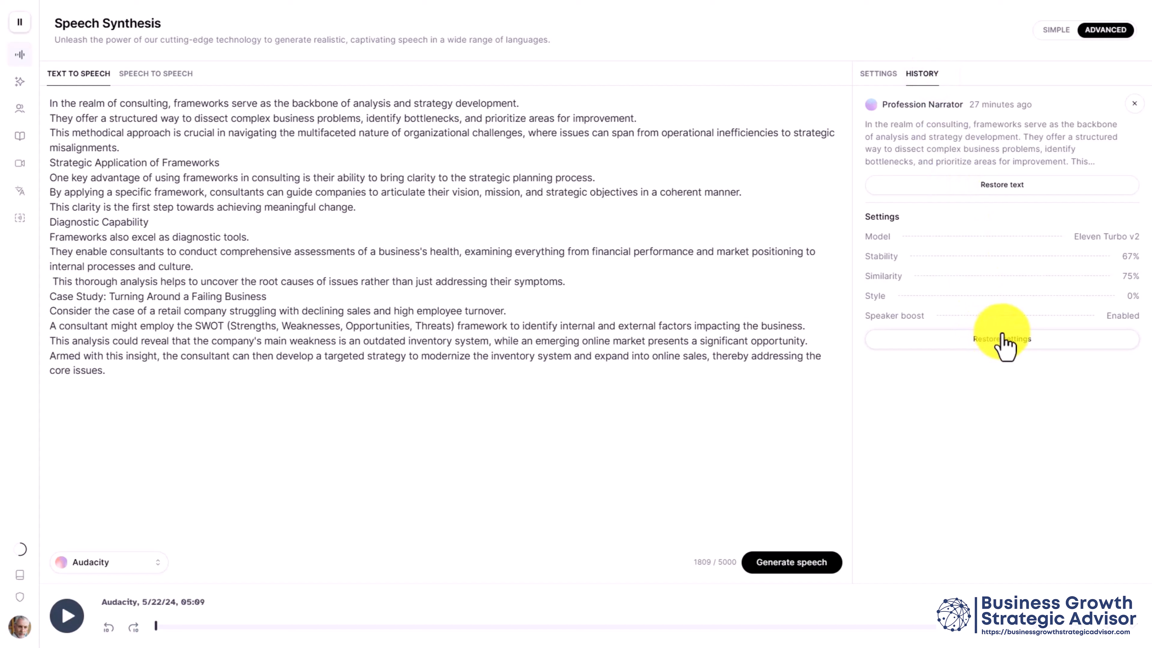
{"action": "left_click", "coordinate": [1009, 341]}
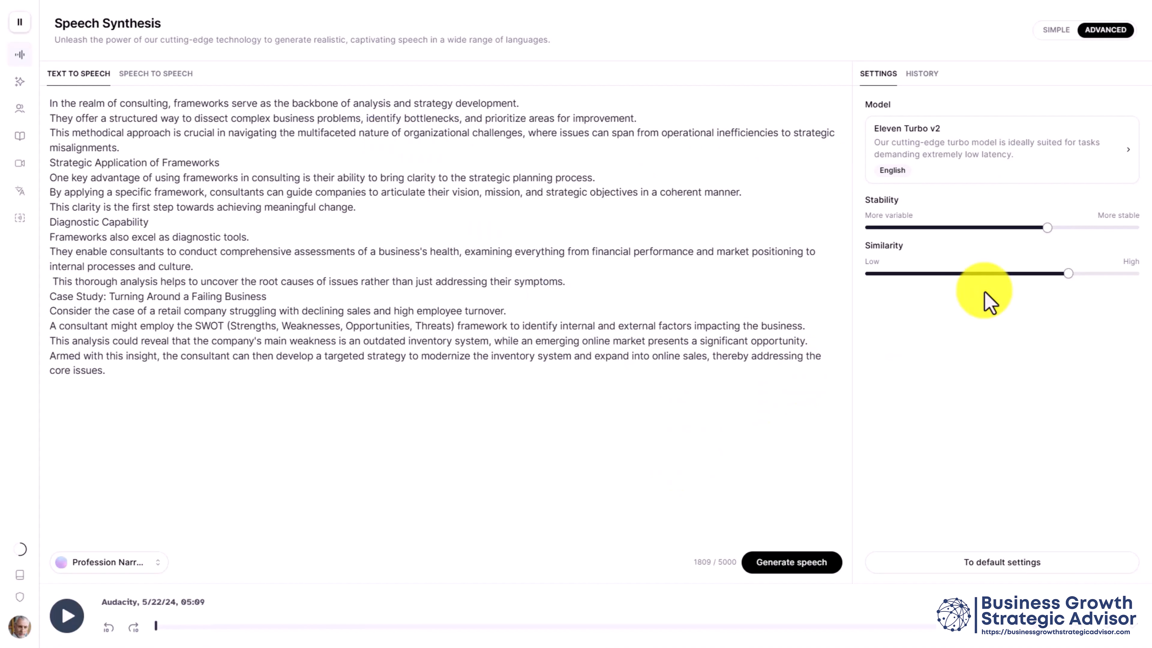
Step: Raise the Stability close to More stable, generate the Profession Narrator speech again, and pause its playback
{"action": "mouse_move", "coordinate": [1048, 236]}
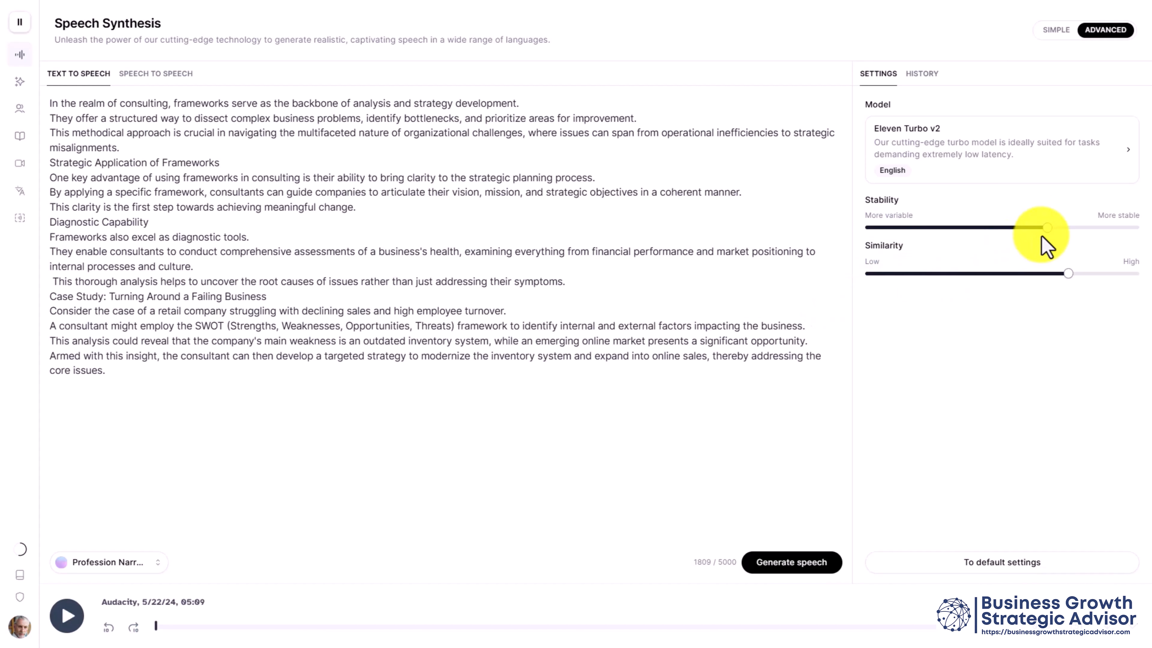
{"action": "left_click_drag", "start_coordinate": [1046, 227], "coordinate": [1108, 227]}
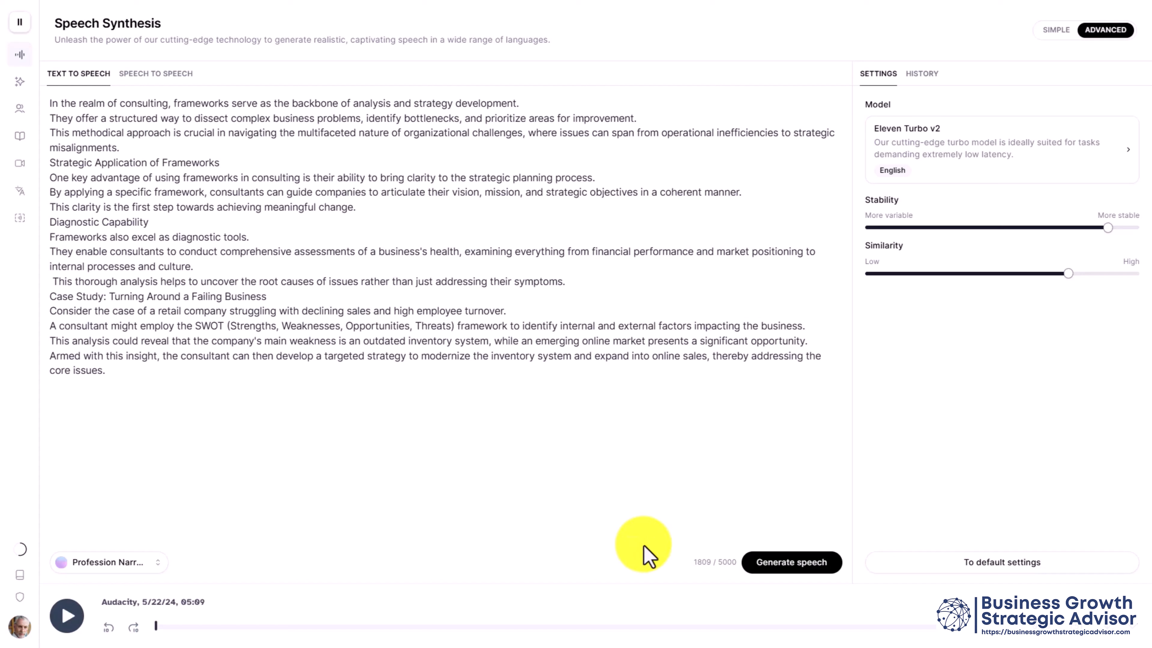
{"action": "left_click", "coordinate": [777, 573]}
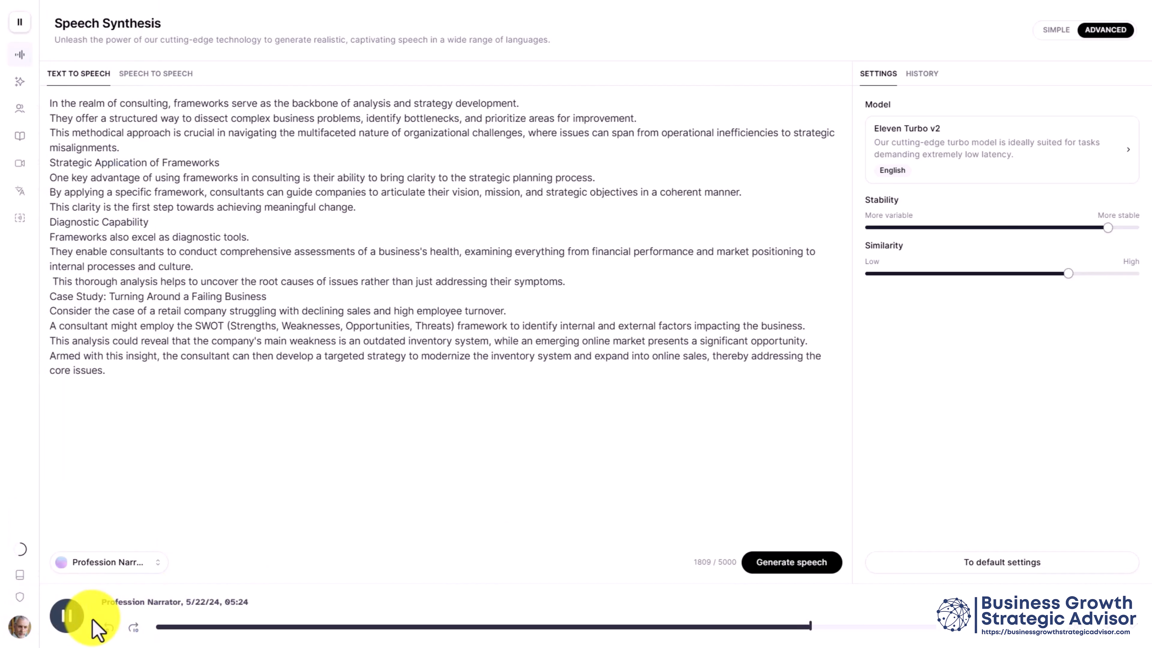
{"action": "left_click", "coordinate": [80, 618]}
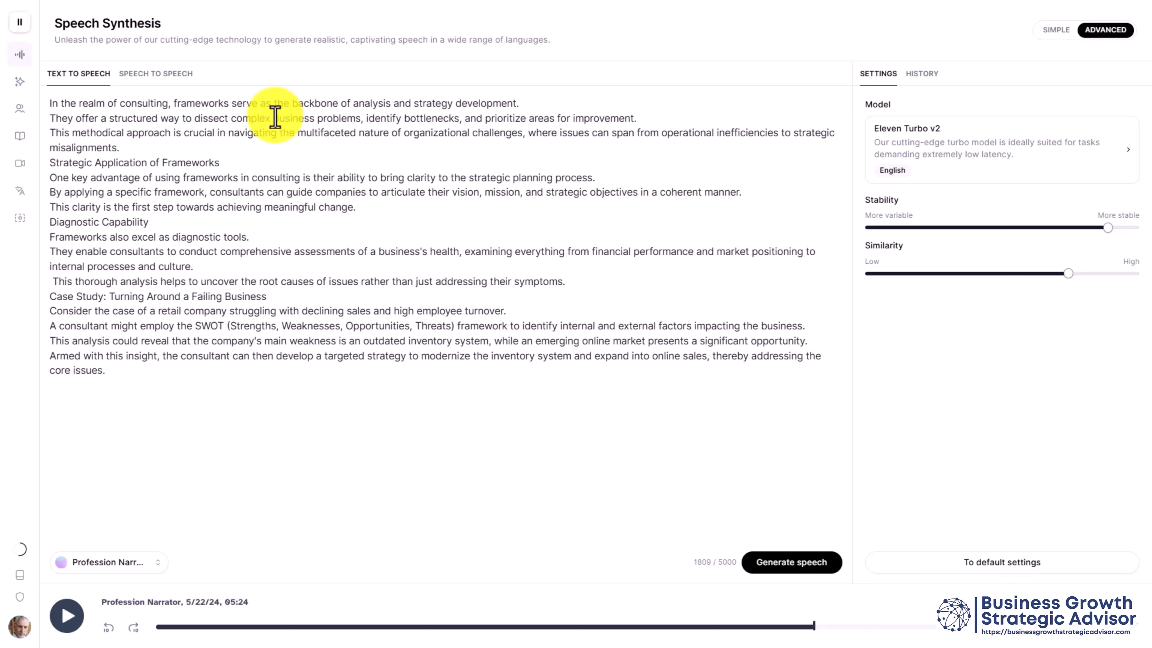
Step: Start a new empty project in Projects and name it Consulting Frameworks
{"action": "mouse_move", "coordinate": [26, 133]}
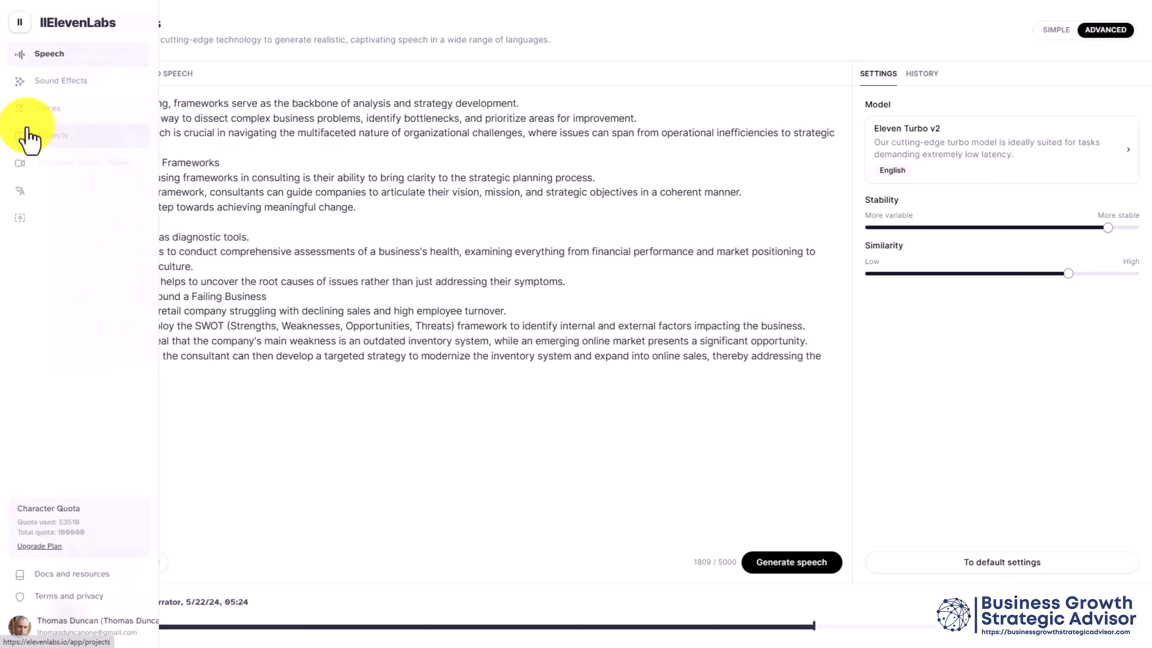
{"action": "left_click", "coordinate": [48, 137]}
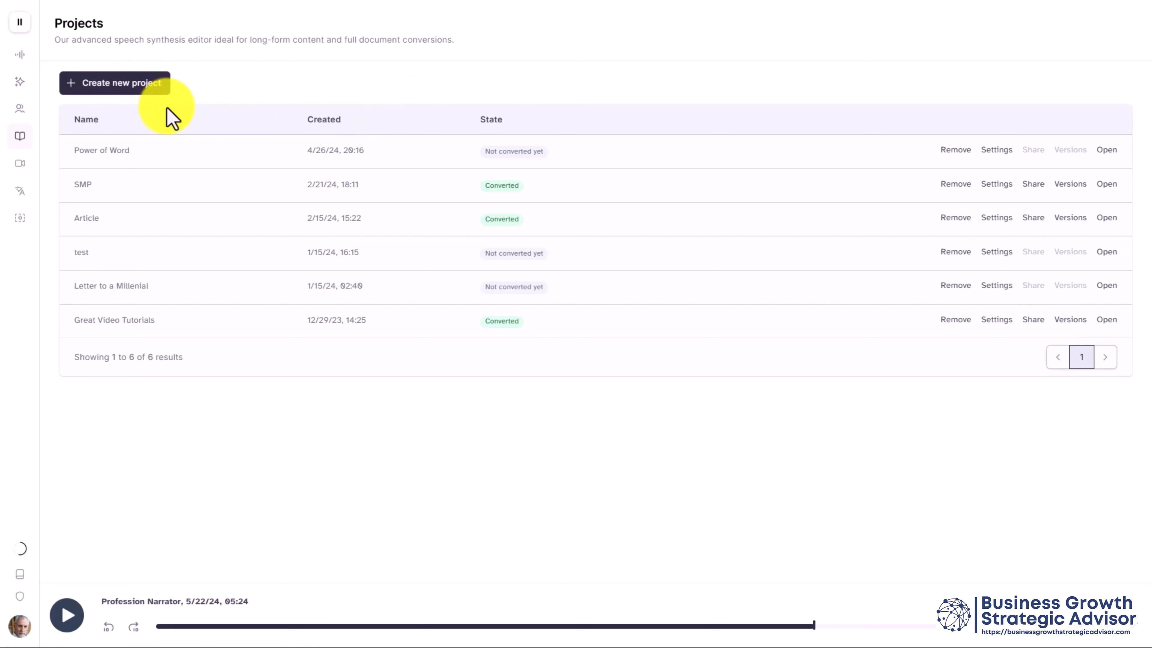
{"action": "left_click", "coordinate": [149, 97]}
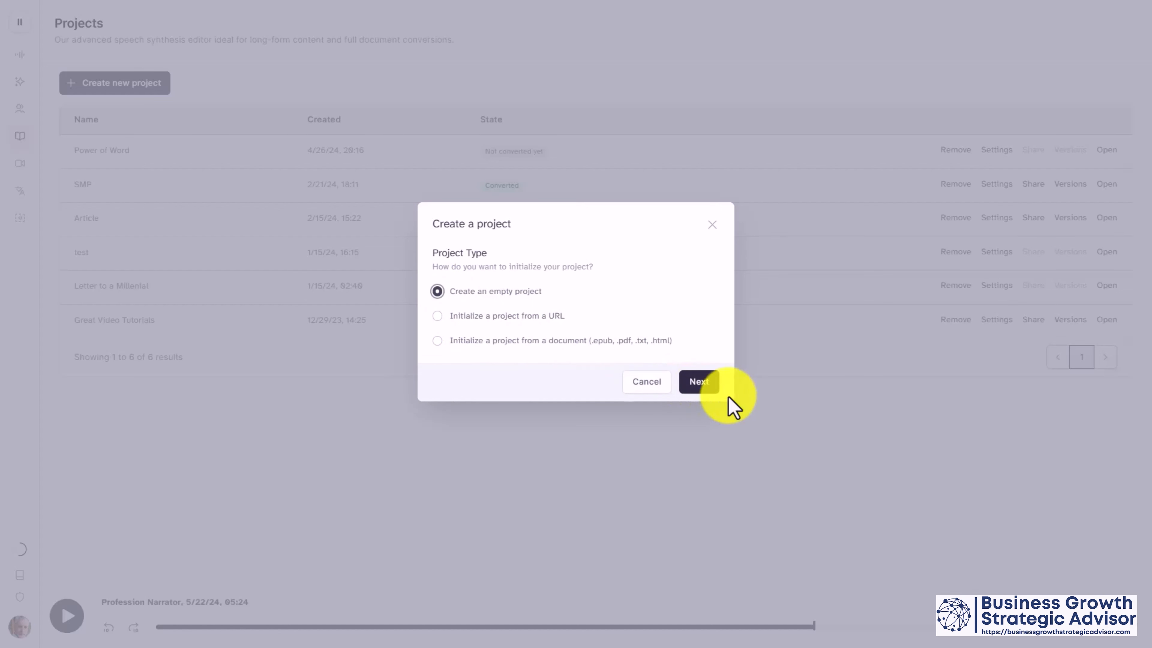
{"action": "left_click", "coordinate": [697, 386]}
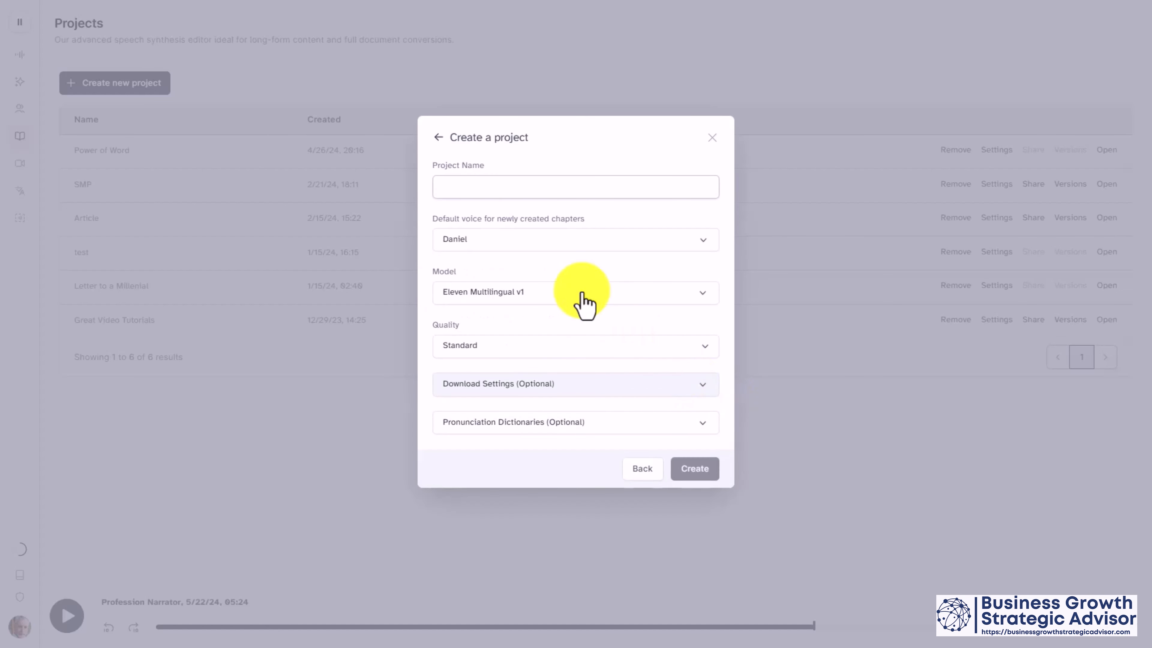
{"action": "left_click", "coordinate": [445, 184]}
{"action": "type", "text": "Consulting Frameworks"}
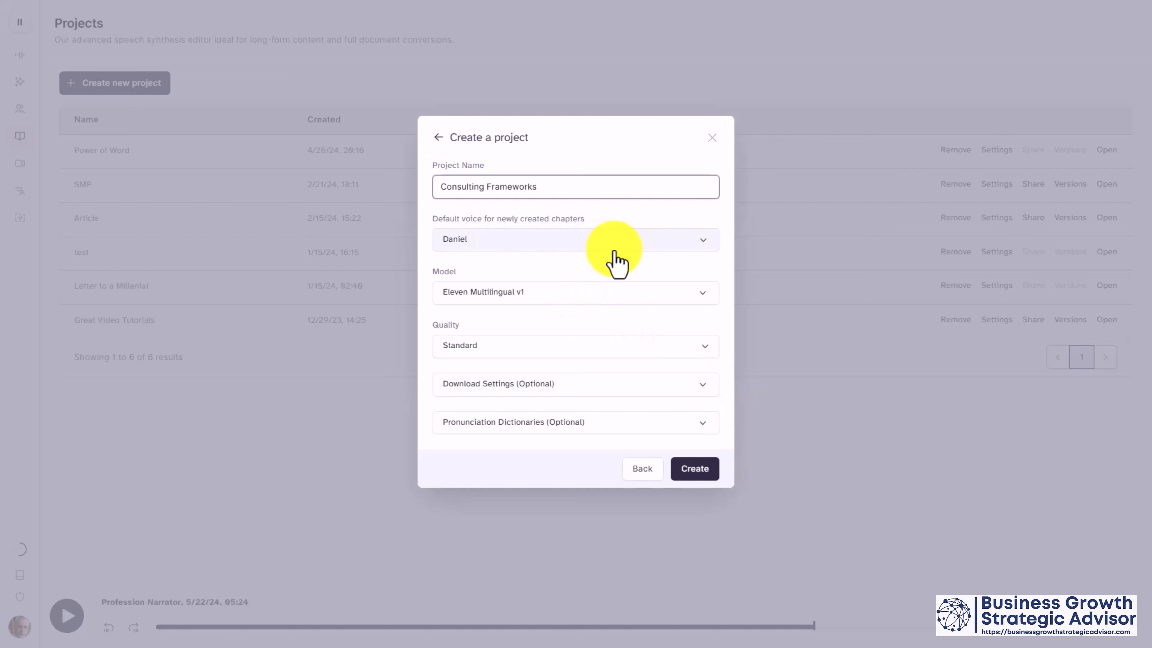
Step: Set the project's default voice to Profession Narrator and its model to Eleven Turbo v2, and create the project
{"action": "left_click", "coordinate": [614, 250]}
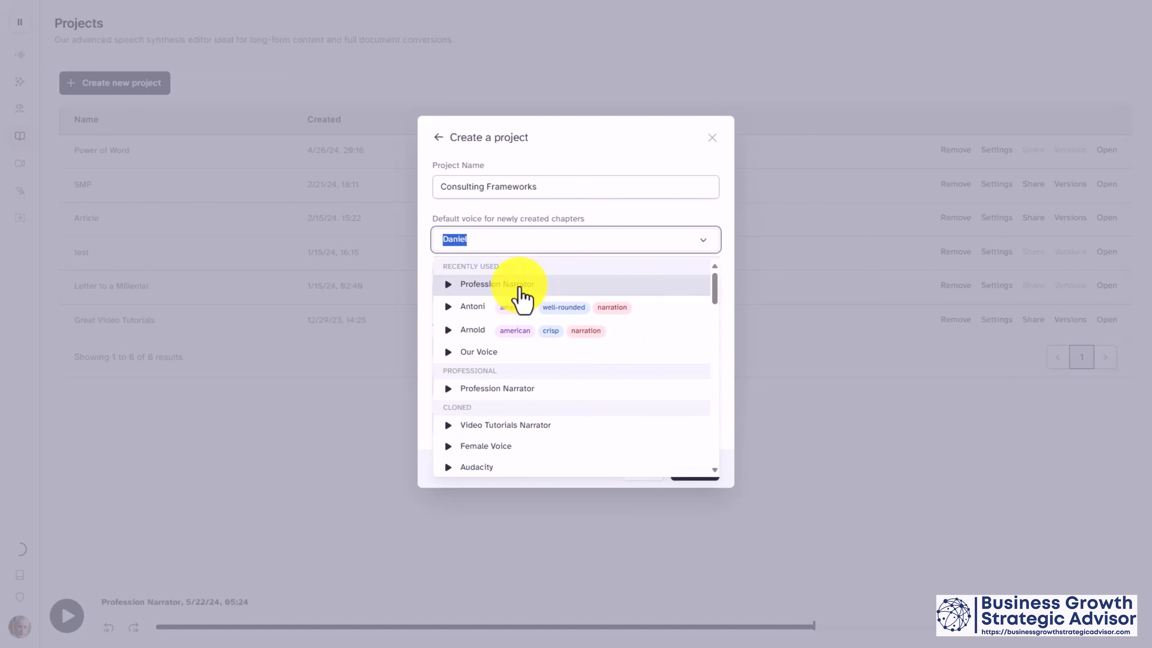
{"action": "left_click", "coordinate": [523, 286]}
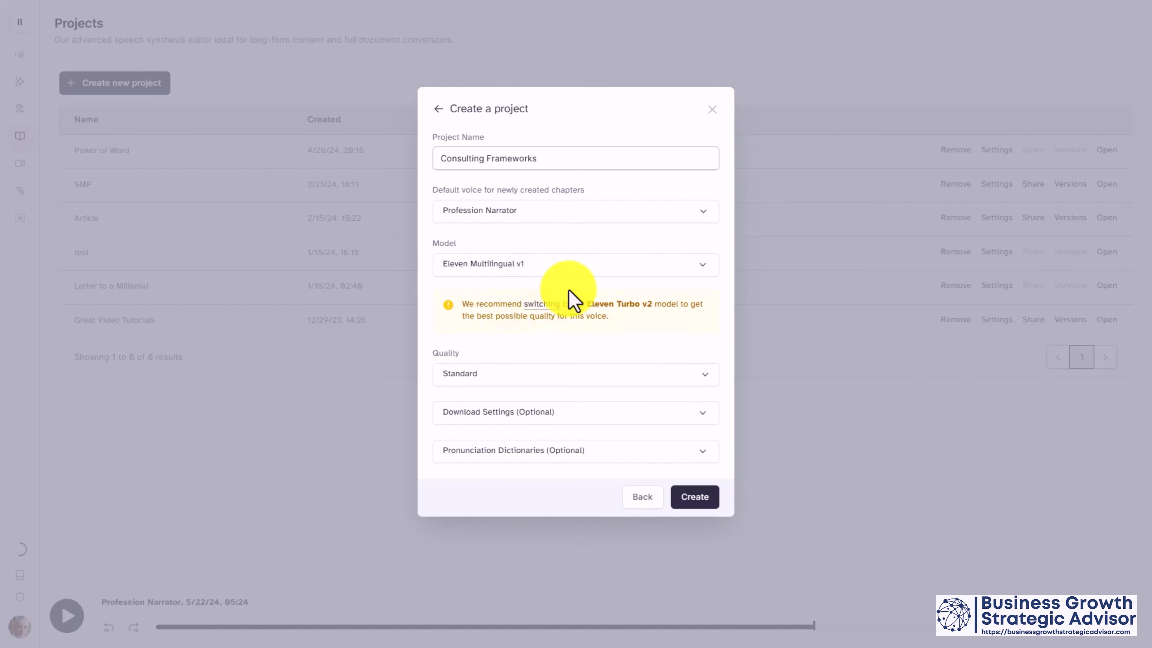
{"action": "left_click", "coordinate": [546, 304]}
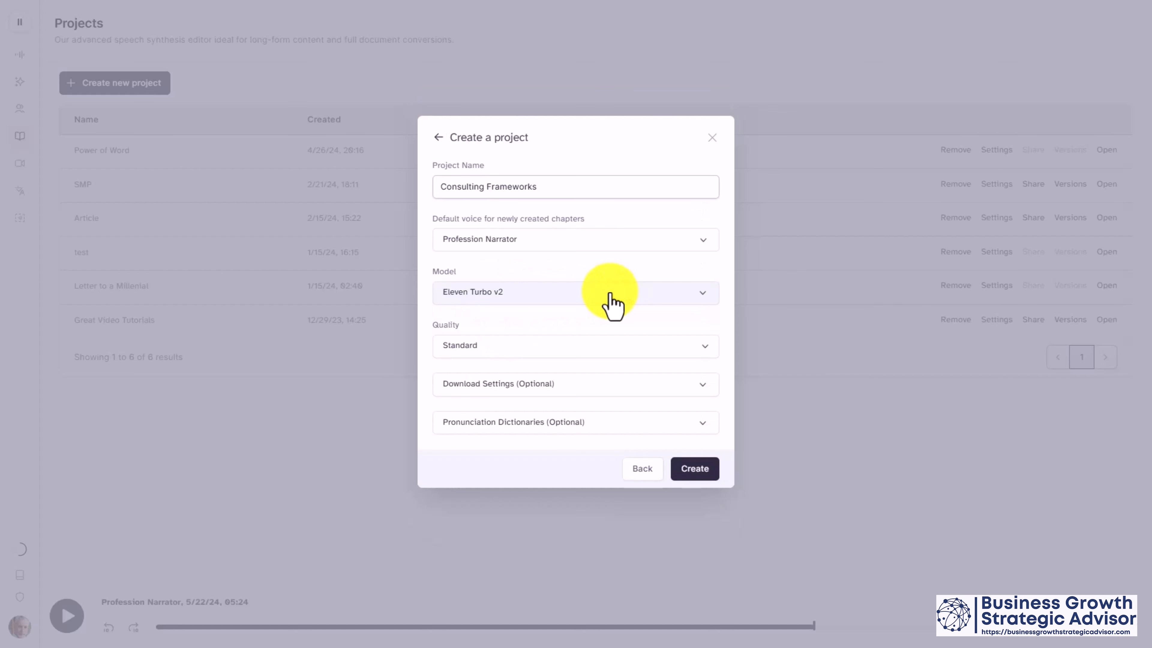
{"action": "left_click", "coordinate": [698, 472]}
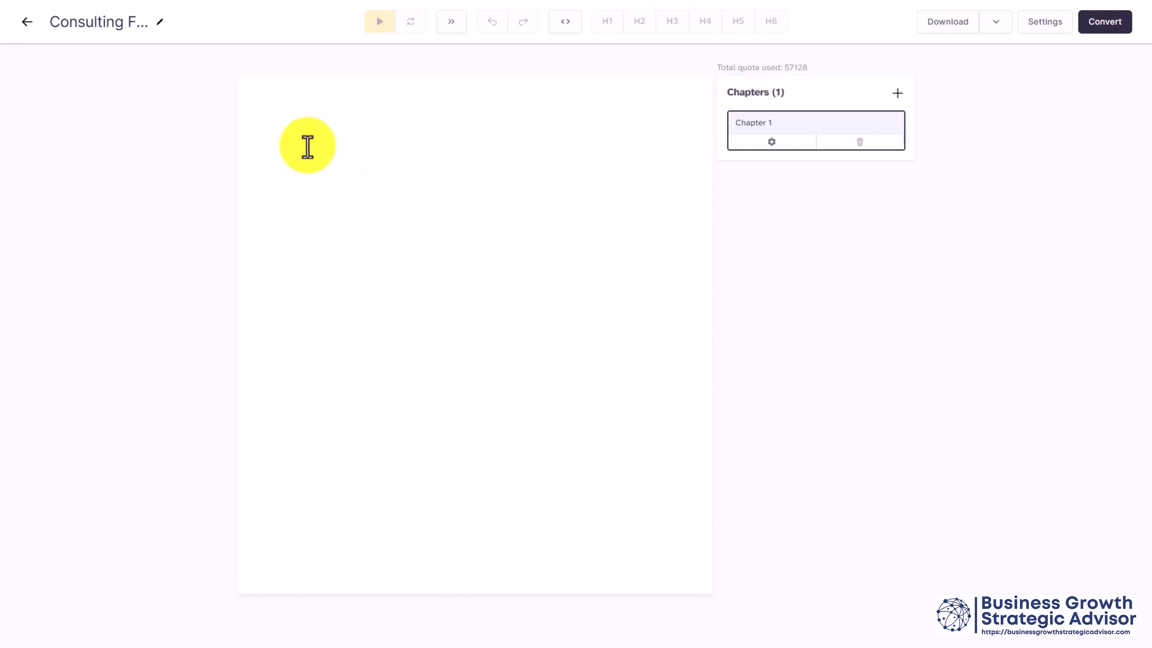
Step: Enter the consulting frameworks script in Chapter 1 and cut everything from "One key advantage of using frameworks" onward
{"action": "left_click", "coordinate": [305, 127]}
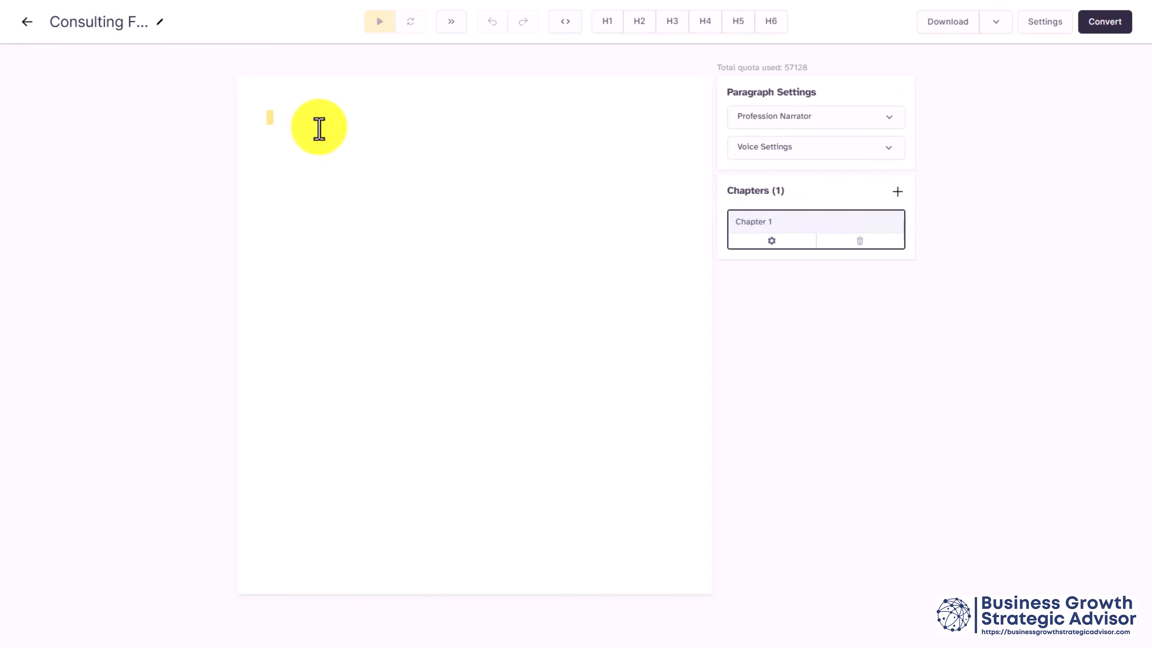
{"action": "type", "text": "In the realm of consulting, frameworks serve as the backbone of analysis and strategy development. They offer a structured way to dissect complex business problems, identify bottlenecks, and prioritize areas for improvement. This methodical approach is crucial in navigating the multifaceted nature of organizational challenges, where issues can span from operational inefficiencies to strategic misalignments. Strategic Application of Frameworks One key advantage of using frameworks in consulting is their ability to bring clarity to the strategic planning process. By applying a specific framework, consultants can guide companies to articulate their vision, mission, and strategic objectives in a coherent manner. This clarity is the first step towards achieving meaningful change. Diagnostic Capability Frameworks also excel as diagnostic tools. They enable consultants to conduct comprehensive assessments of a business's health, examining everything from financial performance and market positioning to internal processes and culture.  This thorough analysis helps to uncover the root causes of issues rather than just addressing their symptoms. Case Study: Turning Around a Failing Business Consider the case of a retail company struggling with declining sales and high employee turnover. A consultant might employ the SWOT (Strengths, Weaknesses, Opportunities, Threats) framework to identify internal and external factors impacting the business. This analysis could reveal that the company's main weakness is an outdated inventory system, while an emerging online market presents a significant opportunity. Armed with this insight, the consultant can then develop a targeted strategy to modernize the inventory system and expand into online sales, thereby addressing the core issues."}
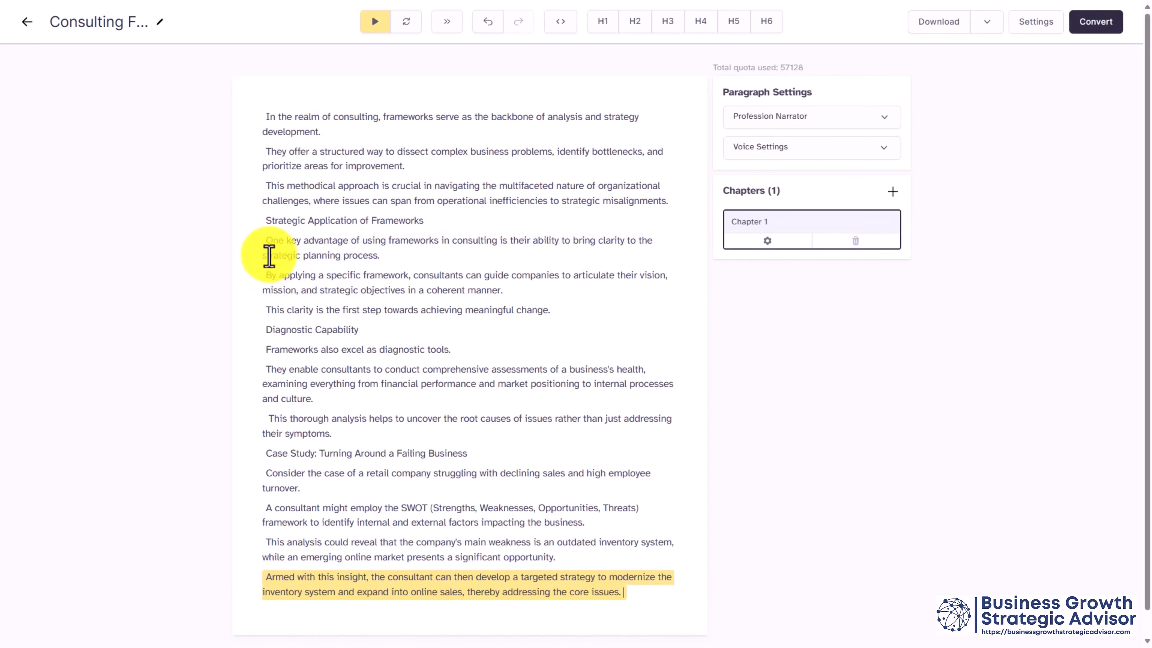
{"action": "left_click_drag", "start_coordinate": [265, 240], "coordinate": [635, 609]}
{"action": "key", "text": "ctrl+c"}
{"action": "key", "text": "BackSpace"}
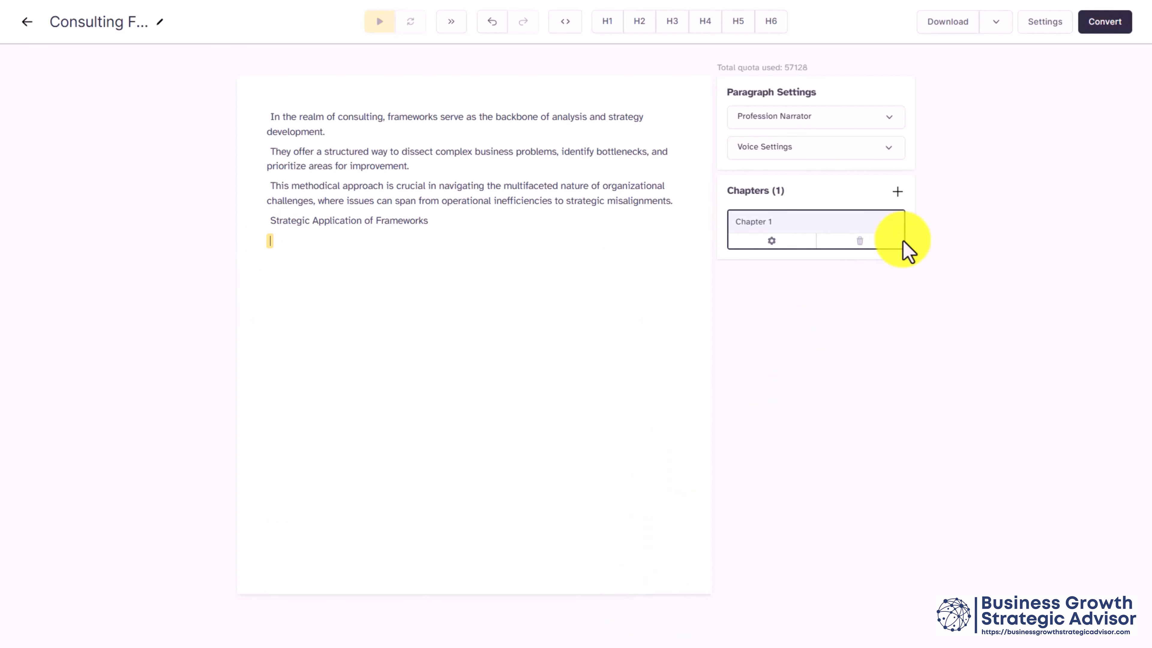
Step: Add an empty chapter named 2 and paste the cut script text into it
{"action": "left_click", "coordinate": [897, 192]}
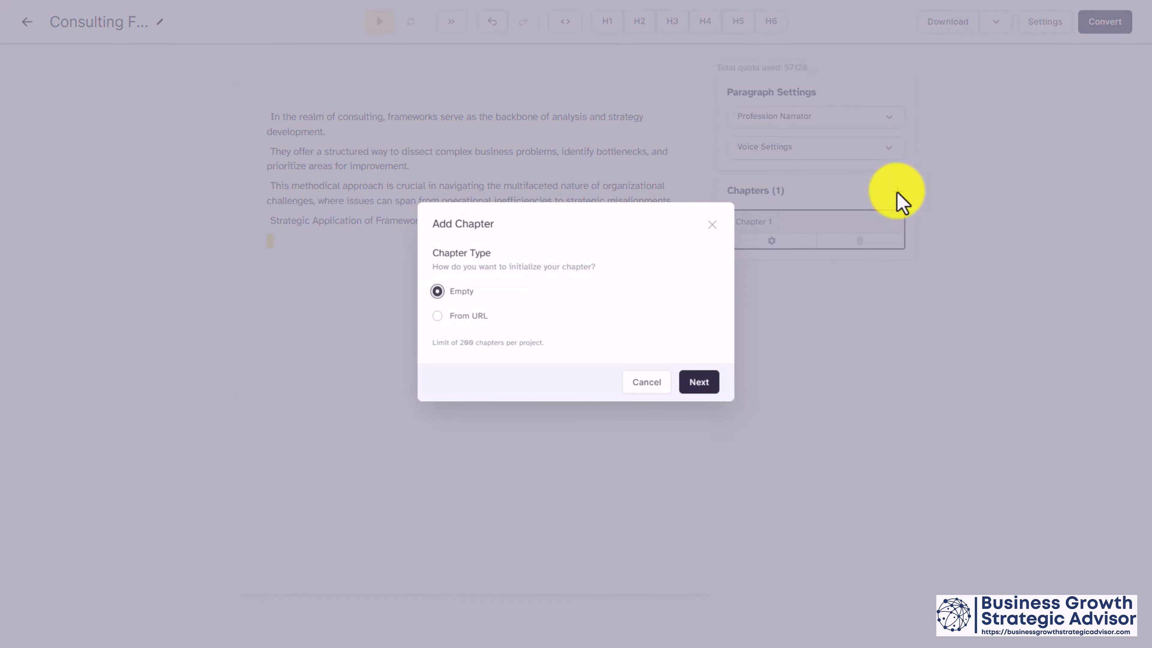
{"action": "left_click", "coordinate": [699, 382]}
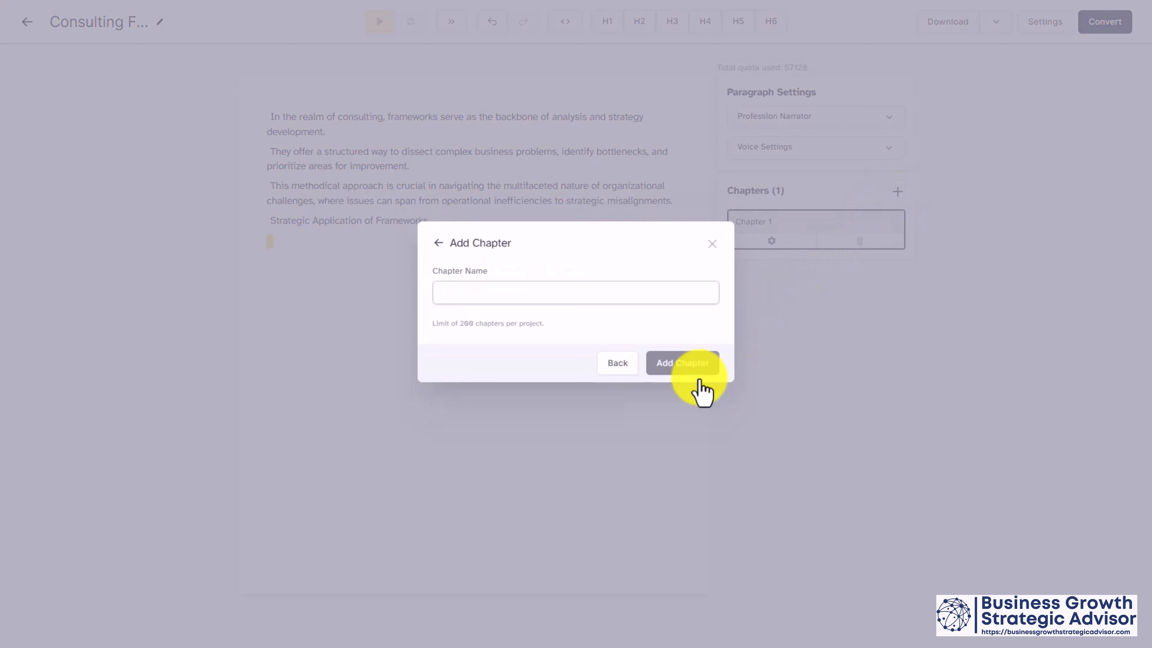
{"action": "left_click", "coordinate": [518, 287]}
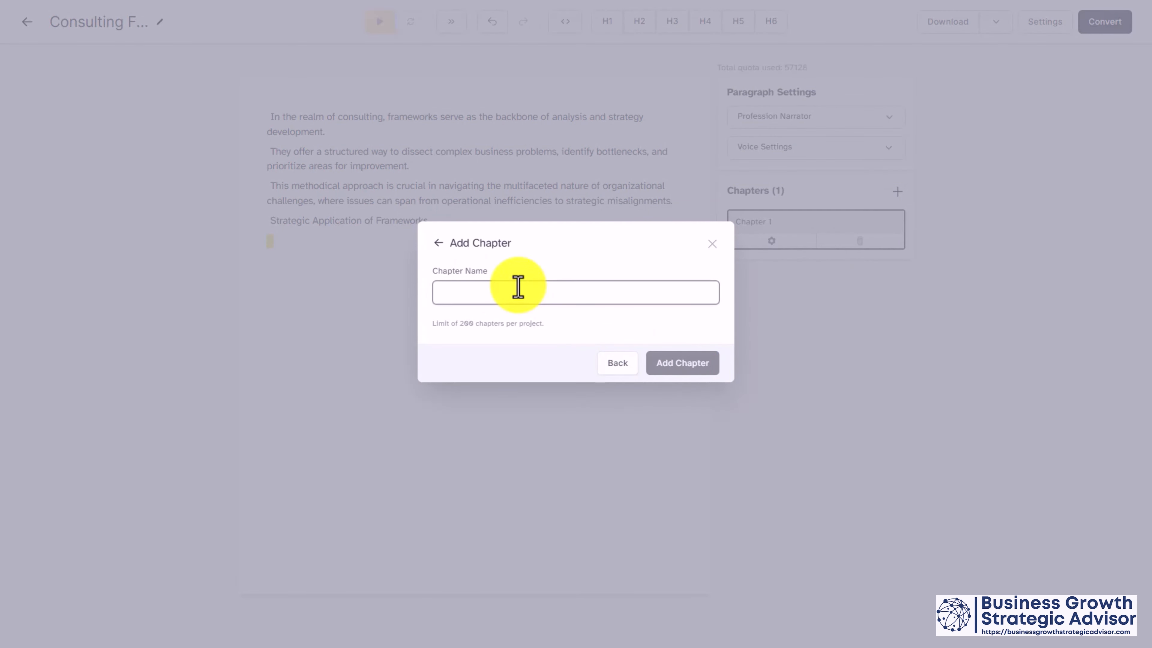
{"action": "type", "text": "2"}
{"action": "key", "text": "Return"}
{"action": "left_click", "coordinate": [779, 288]}
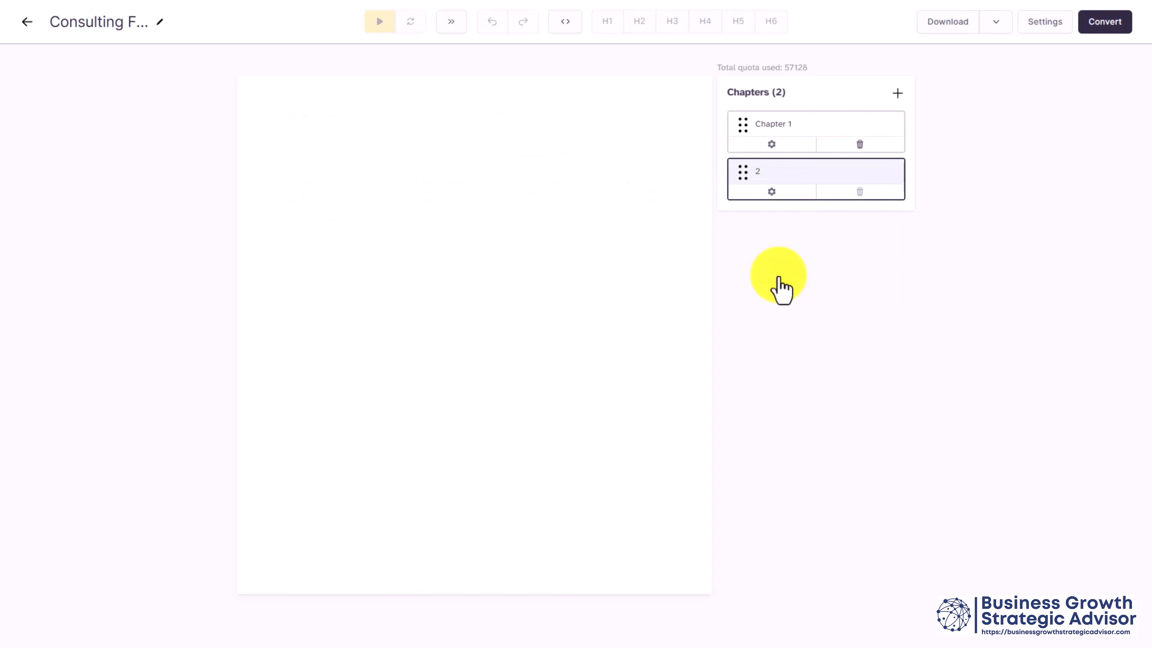
{"action": "left_click", "coordinate": [286, 119]}
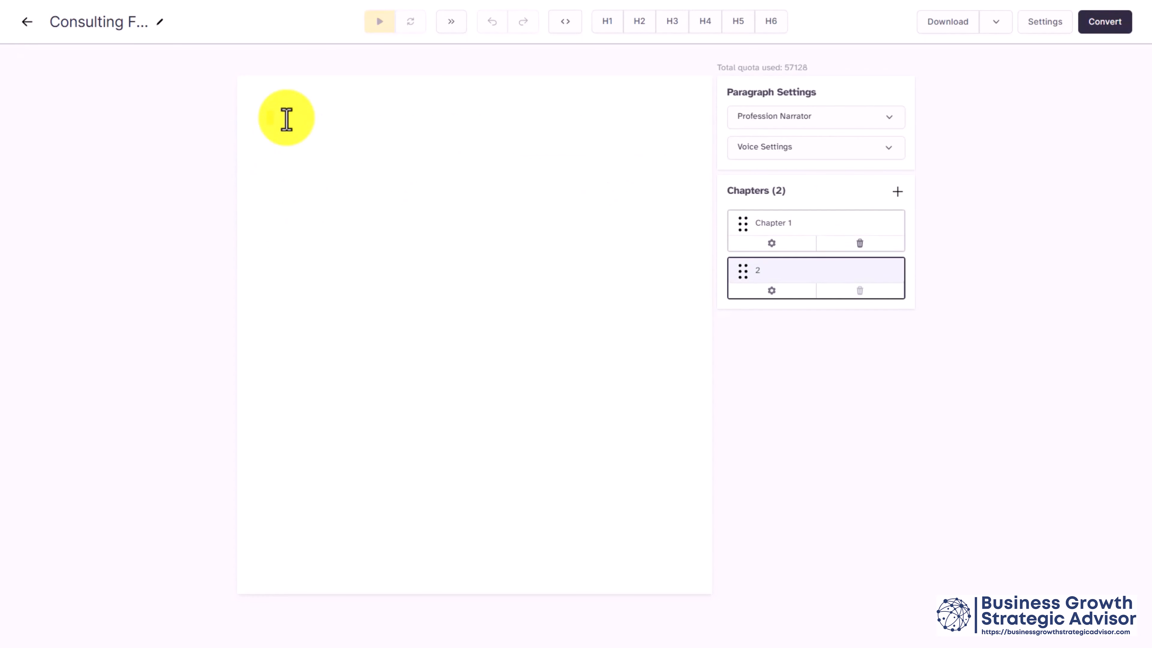
{"action": "key", "text": "ctrl+v"}
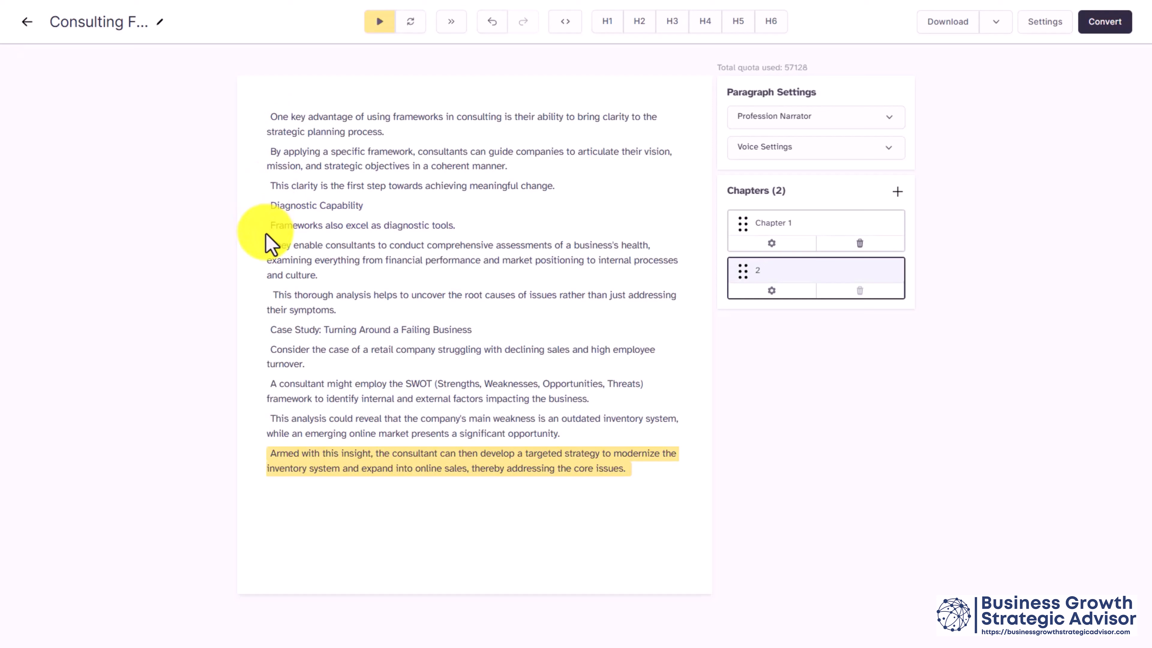
Step: Move the text from "Diagnostic Capability" onward out of chapter 2 into a new chapter named 3
{"action": "left_click_drag", "start_coordinate": [270, 206], "coordinate": [648, 473]}
{"action": "key", "text": "ctrl+x"}
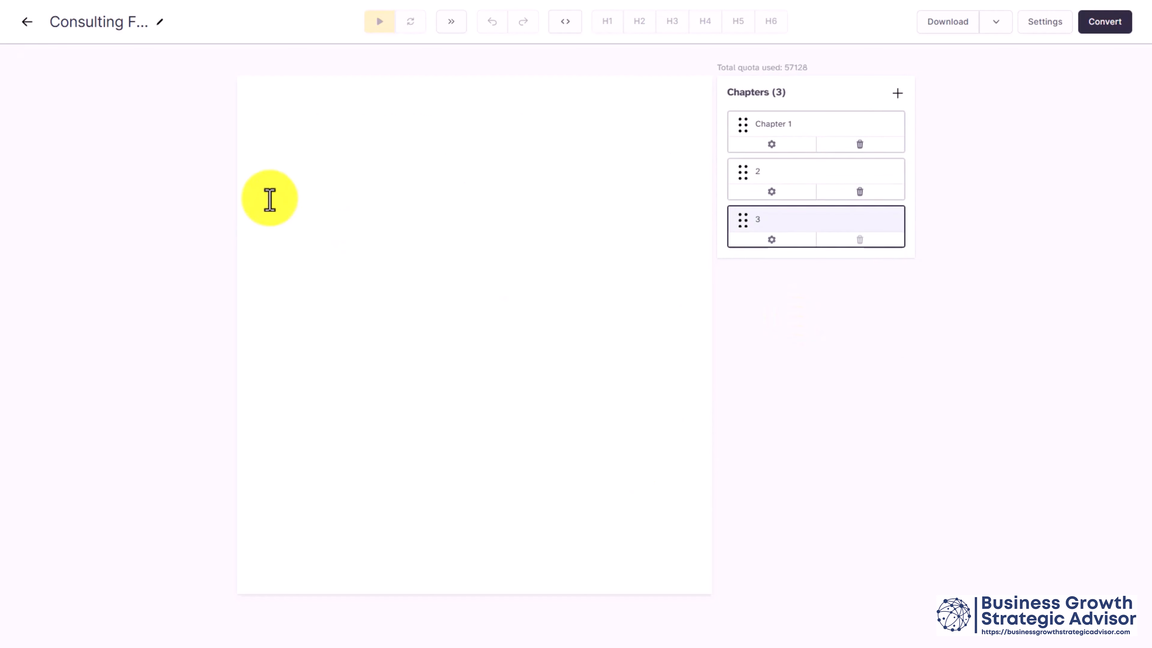
{"action": "left_click", "coordinate": [273, 140]}
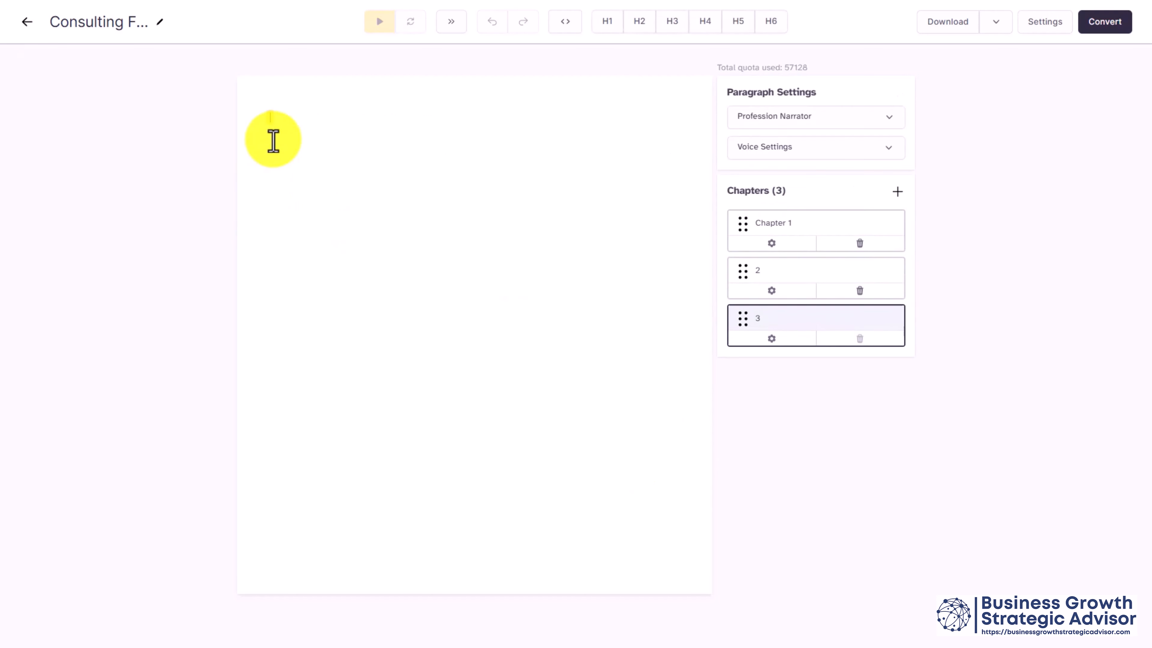
{"action": "key", "text": "ctrl+v"}
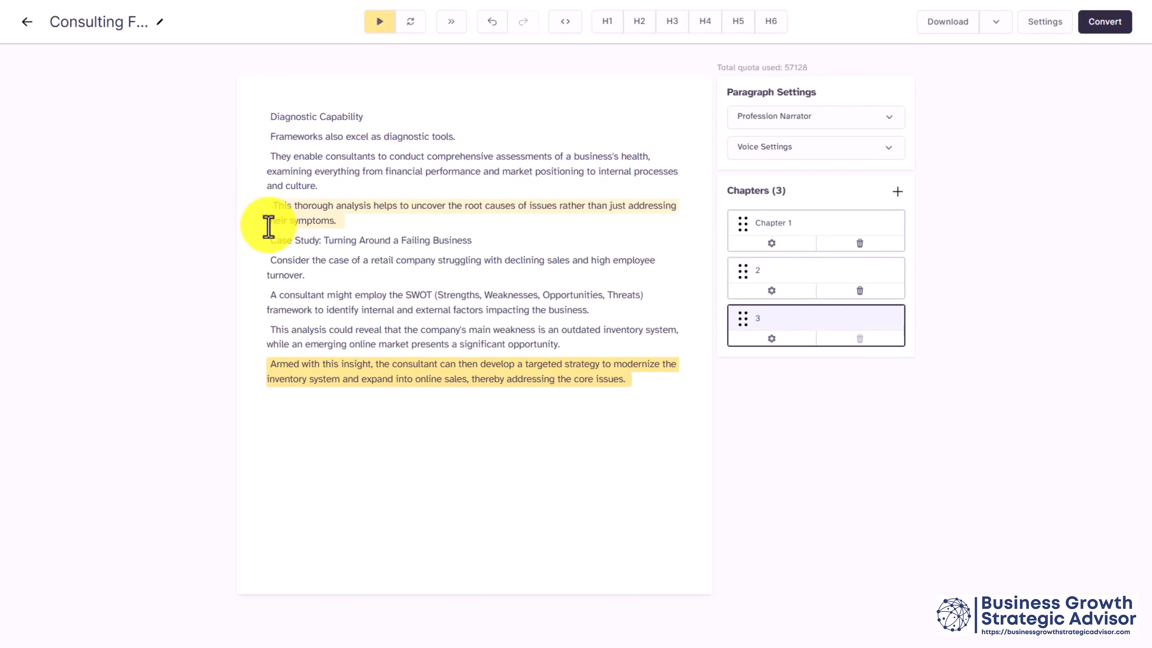
Step: Move the text from "Case Study: Turning Around a Failing Business" onward out of chapter 3 into a new chapter named 4
{"action": "left_click_drag", "start_coordinate": [269, 243], "coordinate": [828, 247]}
{"action": "key", "text": "ctrl+x"}
{"action": "left_click", "coordinate": [896, 200]}
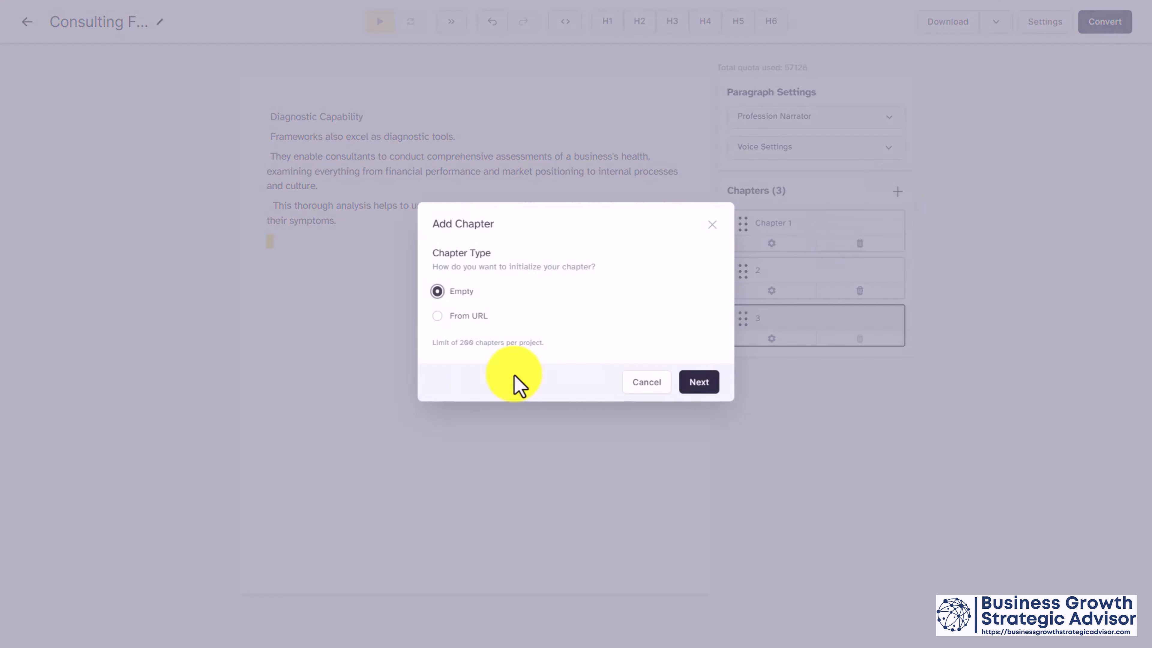
{"action": "left_click", "coordinate": [681, 383]}
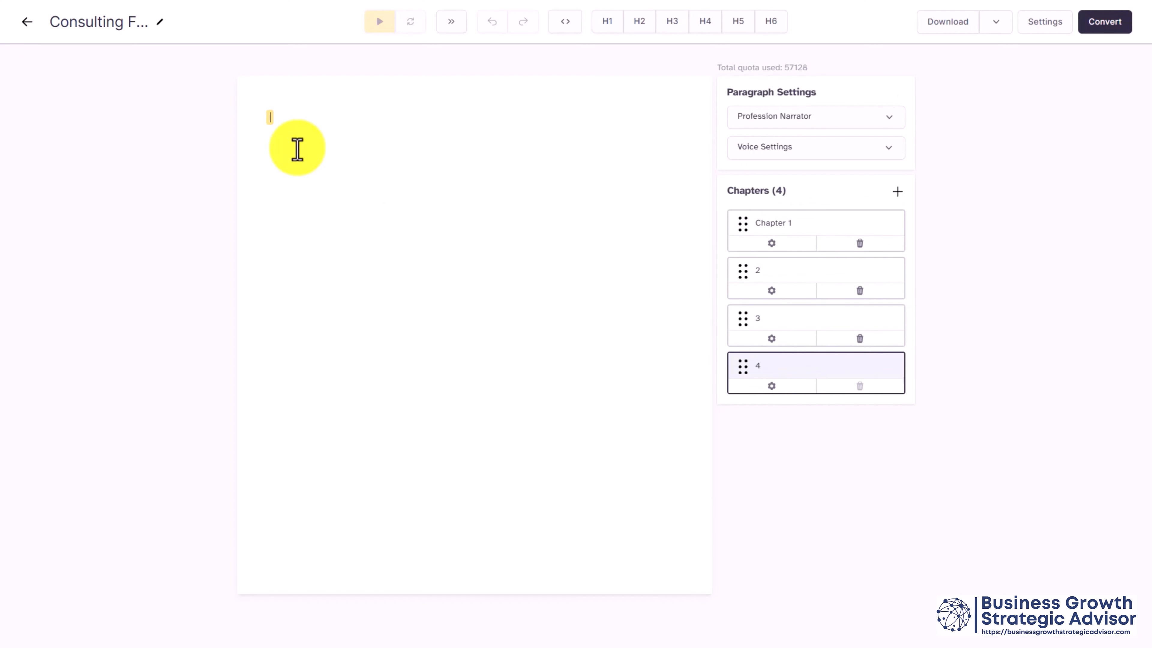
{"action": "key", "text": "ctrl+v"}
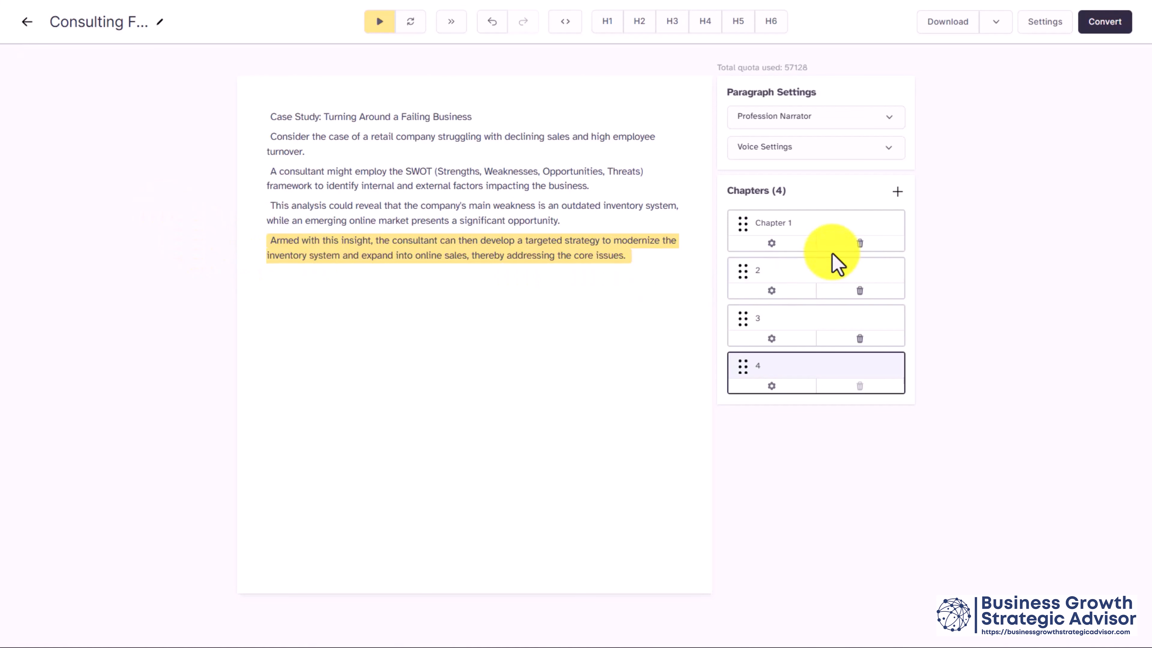
Step: Enable automatic continuation to the next paragraph and play Chapter 1 from its first paragraph
{"action": "left_click", "coordinate": [823, 227]}
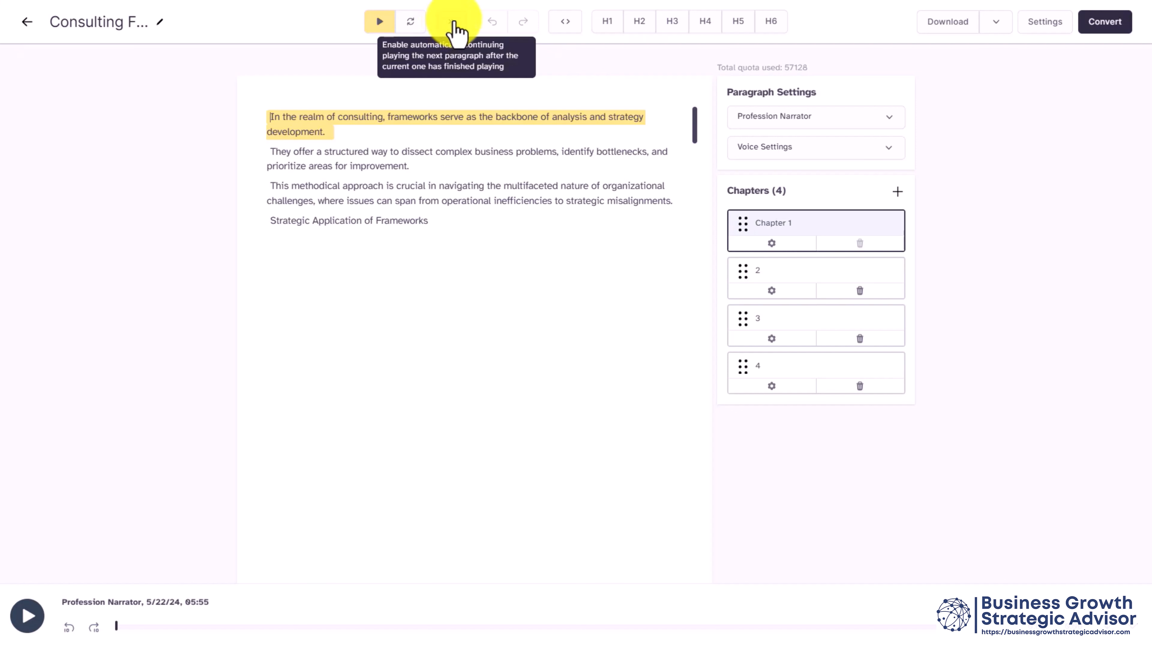
{"action": "left_click", "coordinate": [454, 28]}
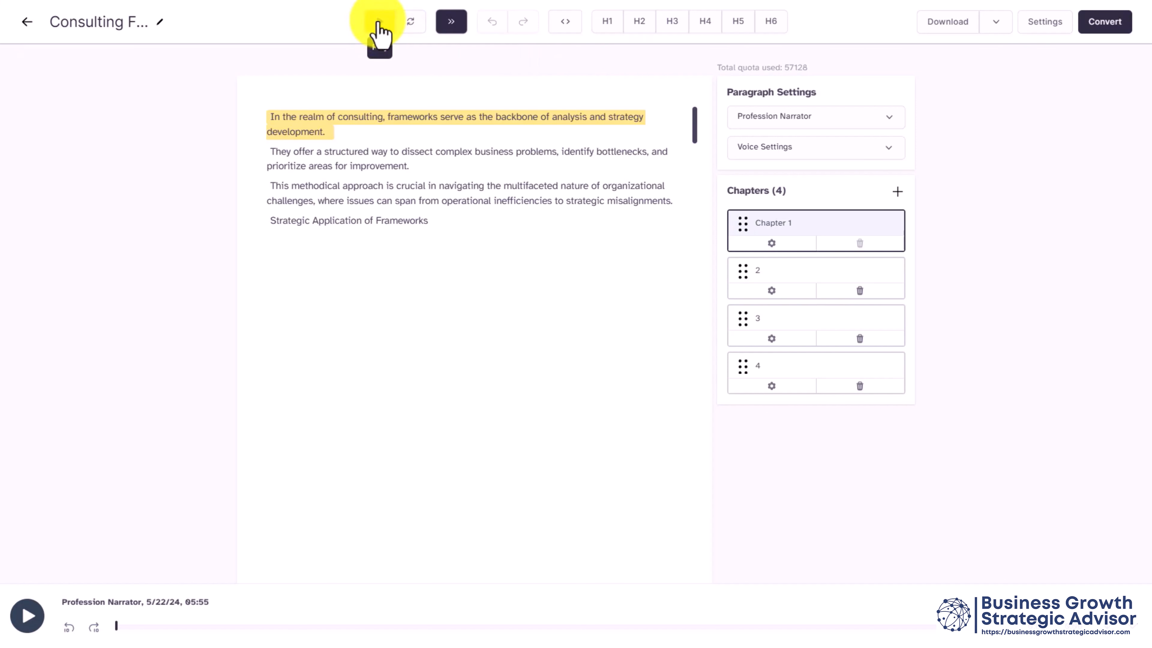
{"action": "left_click", "coordinate": [379, 28]}
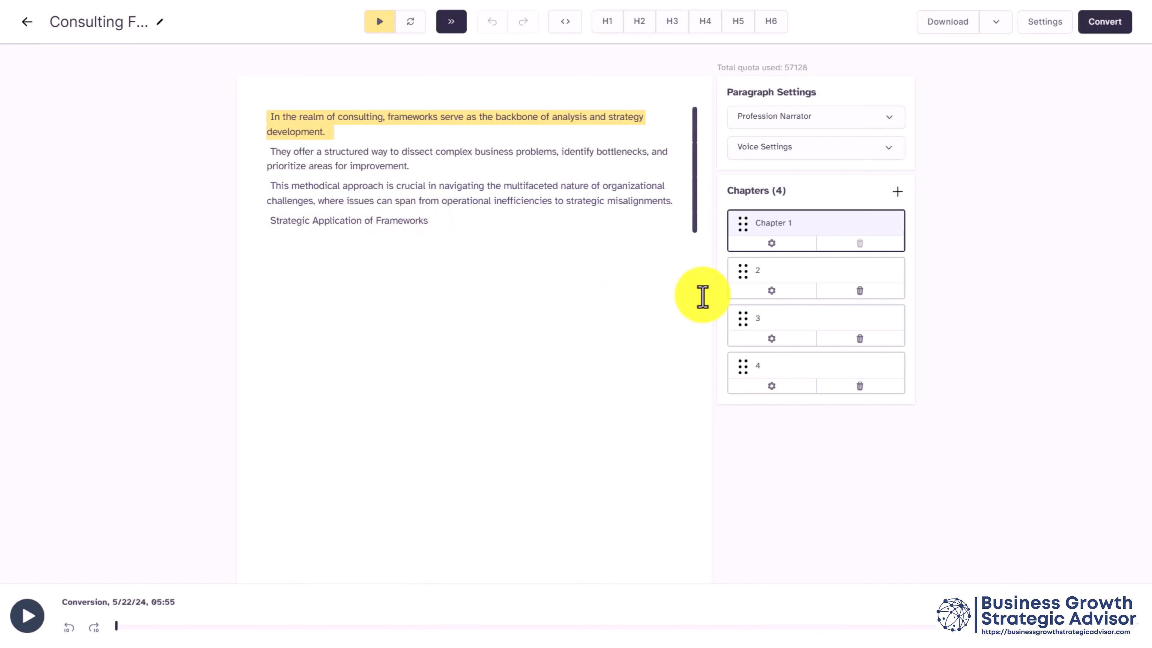
Step: Move the heading "Strategic Application of Frameworks" from the end of Chapter 1 to the start of chapter 2, and play chapter 2
{"action": "left_click", "coordinate": [786, 271]}
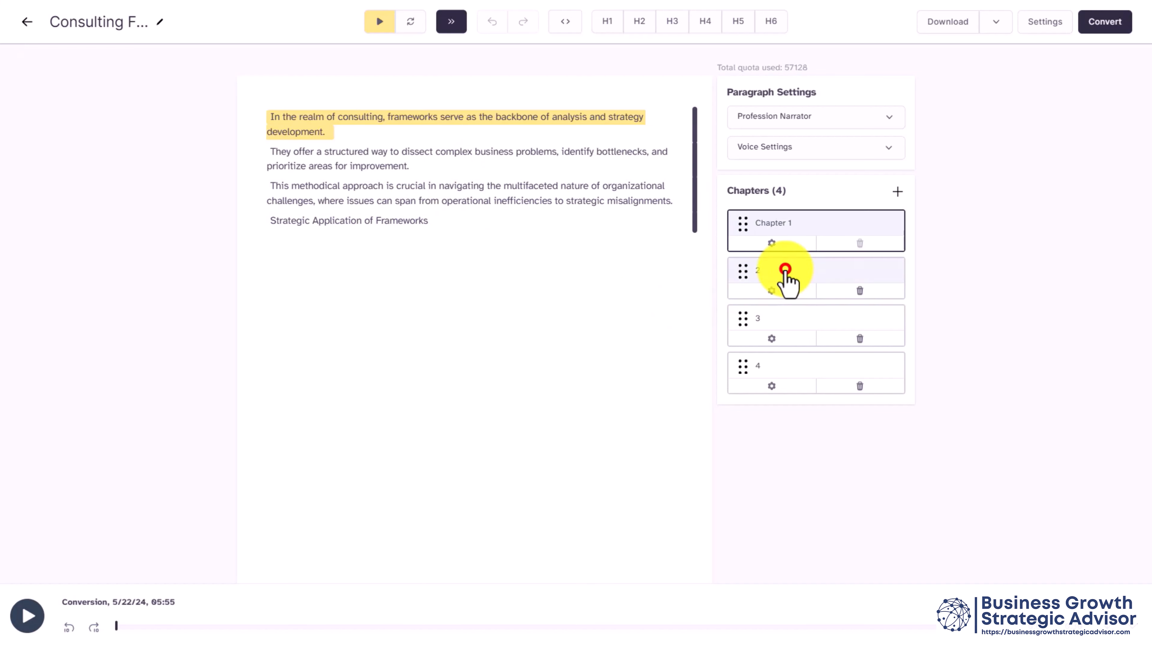
{"action": "left_click", "coordinate": [784, 127]}
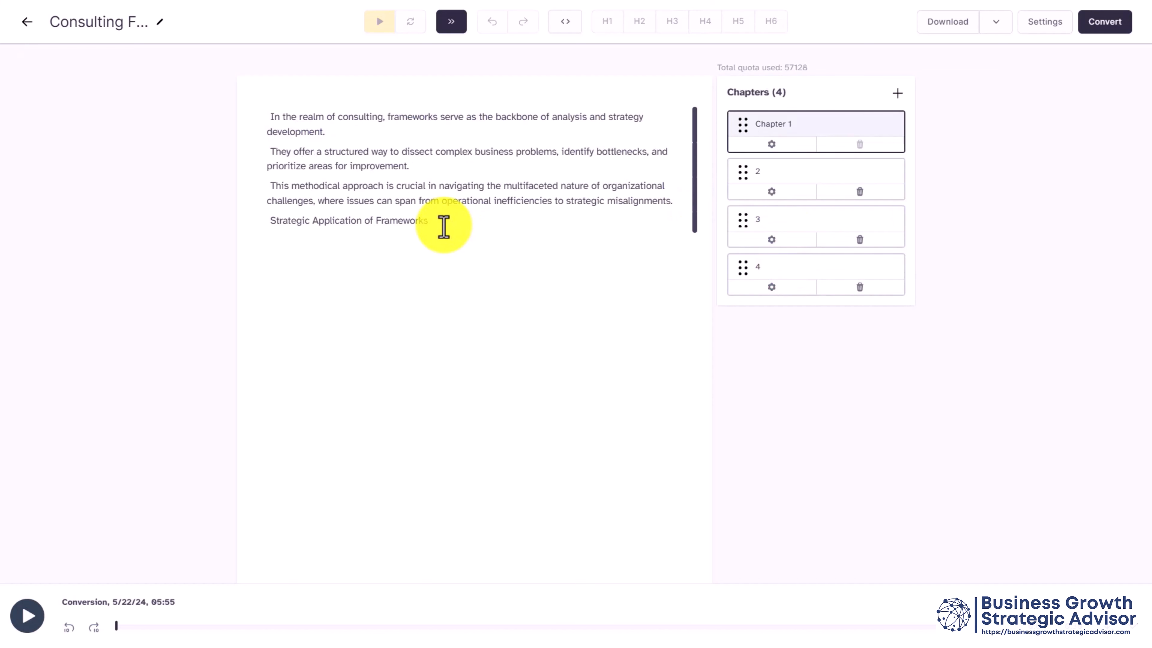
{"action": "left_click_drag", "start_coordinate": [445, 228], "coordinate": [267, 221]}
{"action": "key", "text": "ctrl+c"}
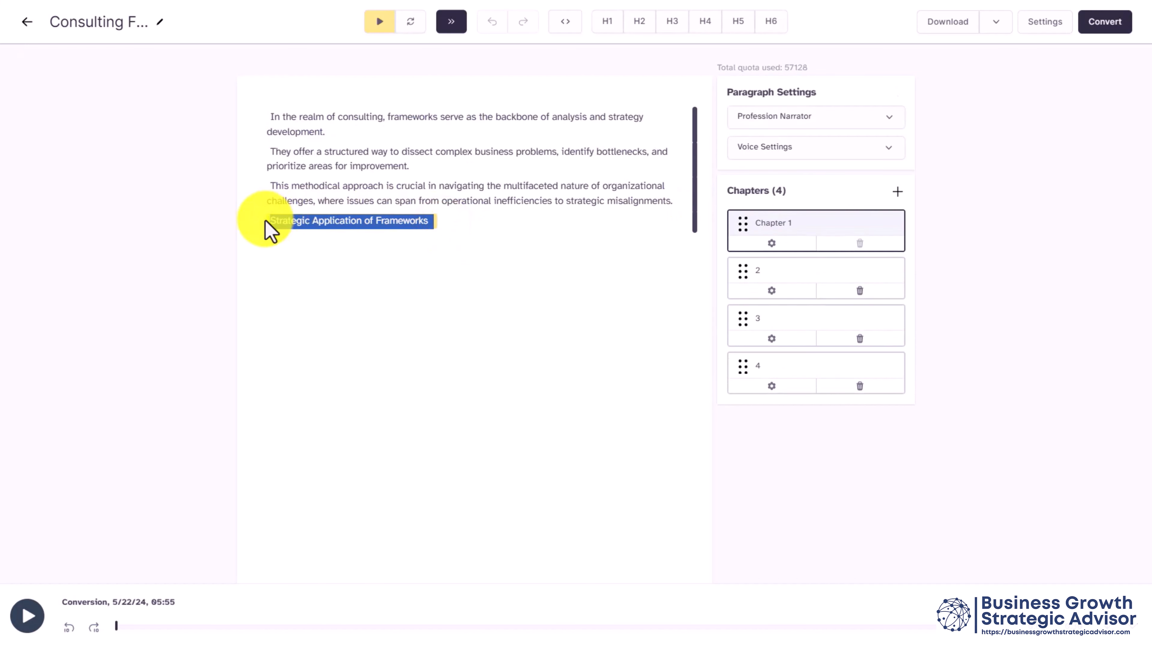
{"action": "key", "text": "BackSpace"}
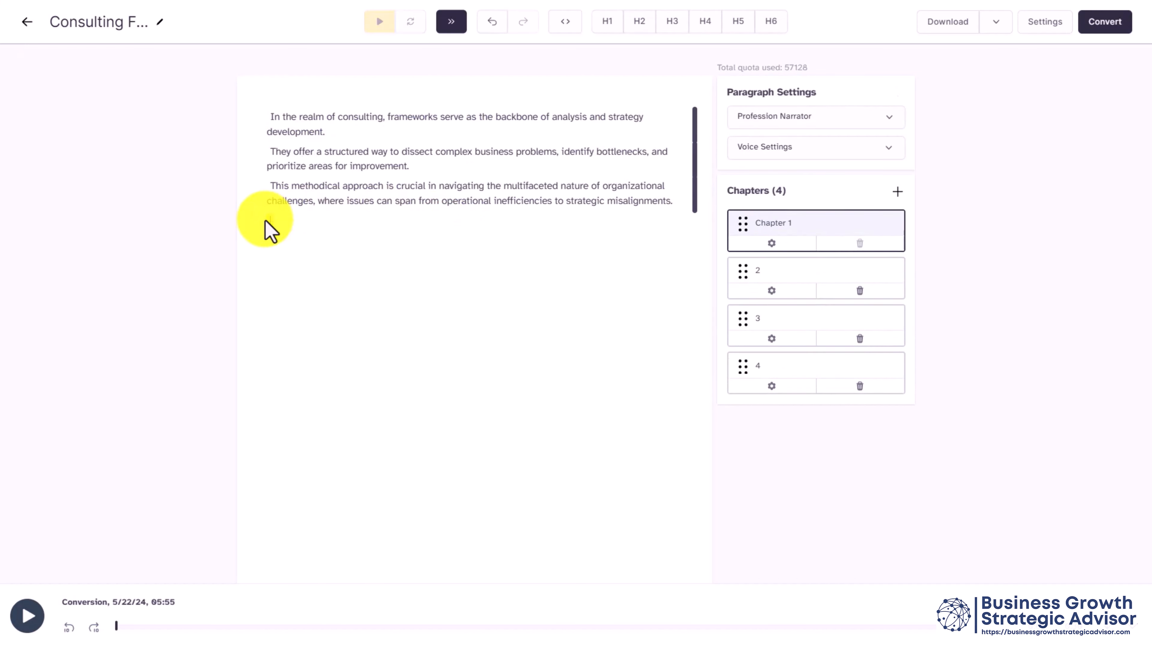
{"action": "left_click", "coordinate": [793, 277]}
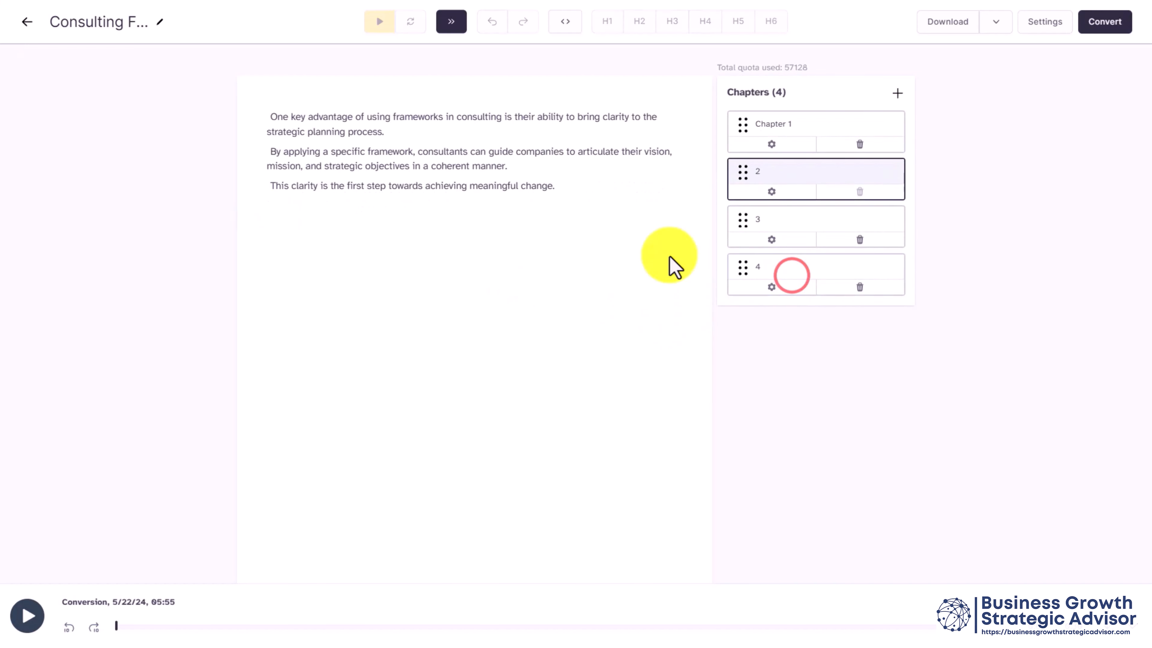
{"action": "left_click", "coordinate": [272, 116]}
{"action": "key", "text": "Return"}
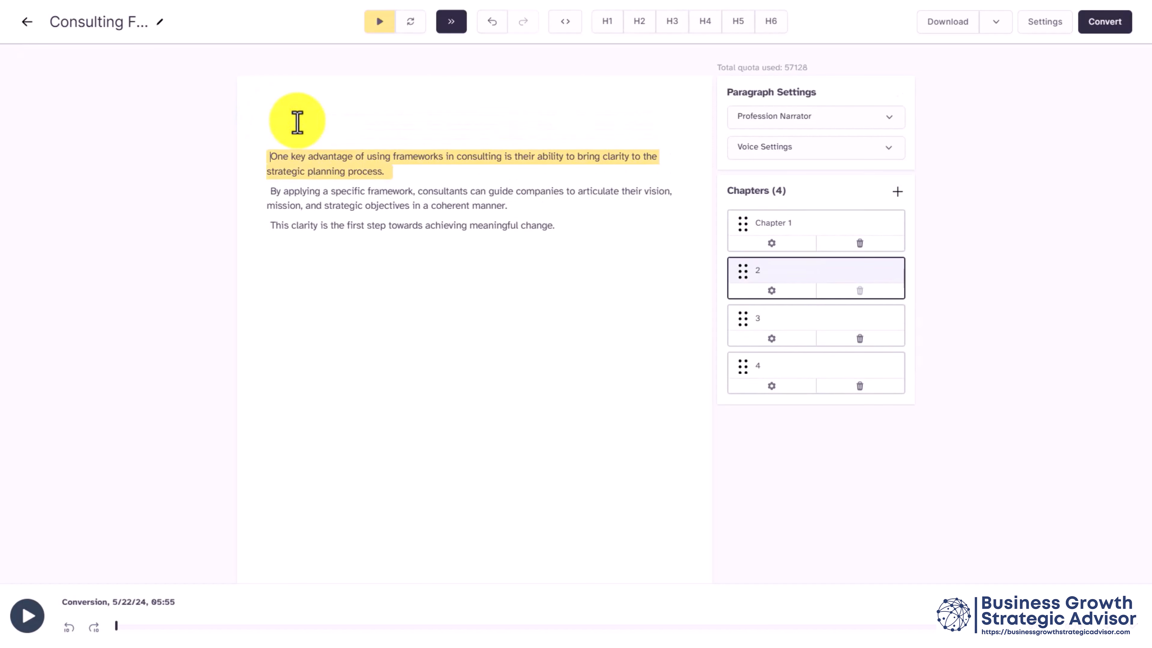
{"action": "key", "text": "ctrl+v"}
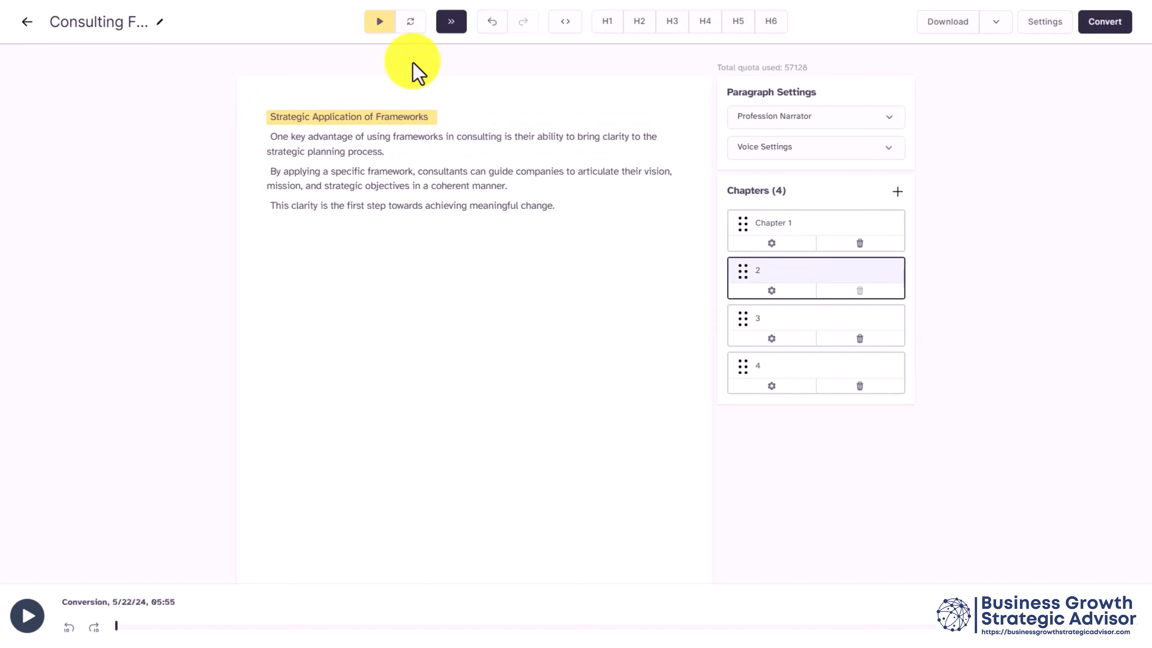
{"action": "left_click", "coordinate": [379, 27]}
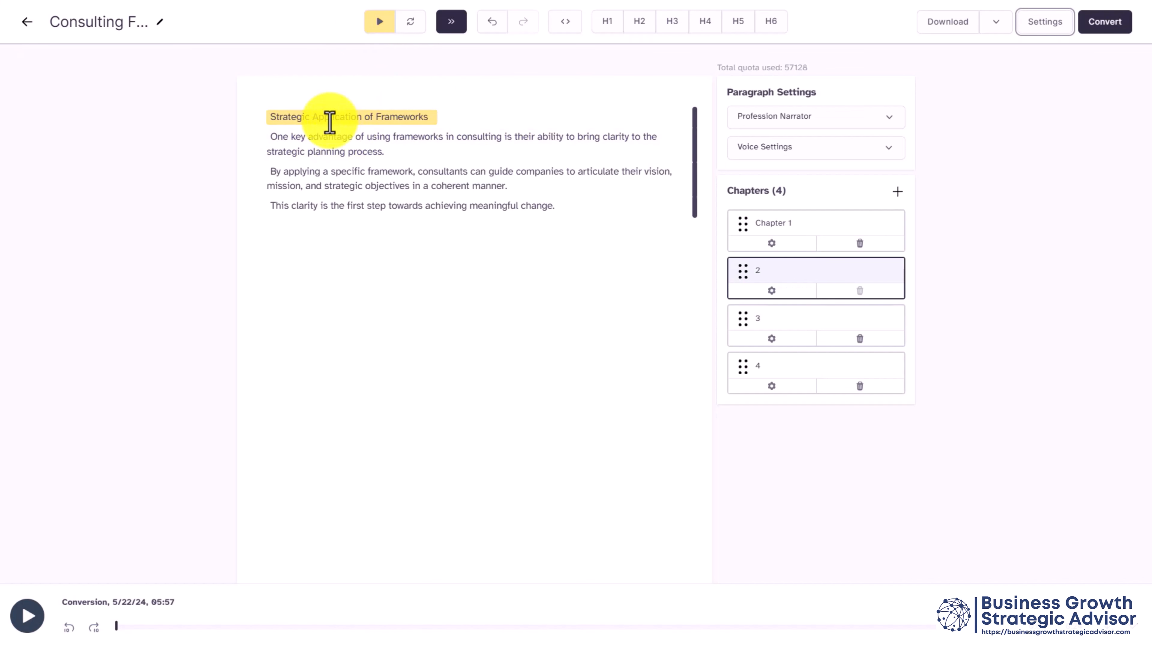
Step: Review the voice settings of chapter 2's heading paragraph, and view the project settings from Chapter 1 without changing them
{"action": "left_click", "coordinate": [764, 156]}
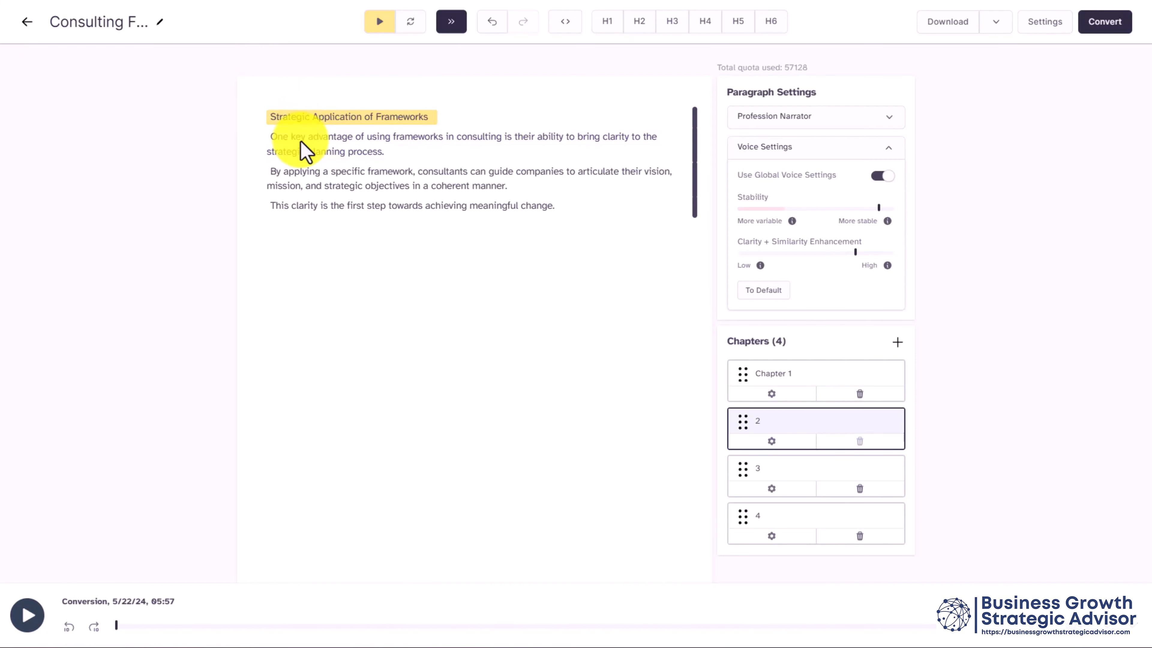
{"action": "left_click", "coordinate": [800, 375]}
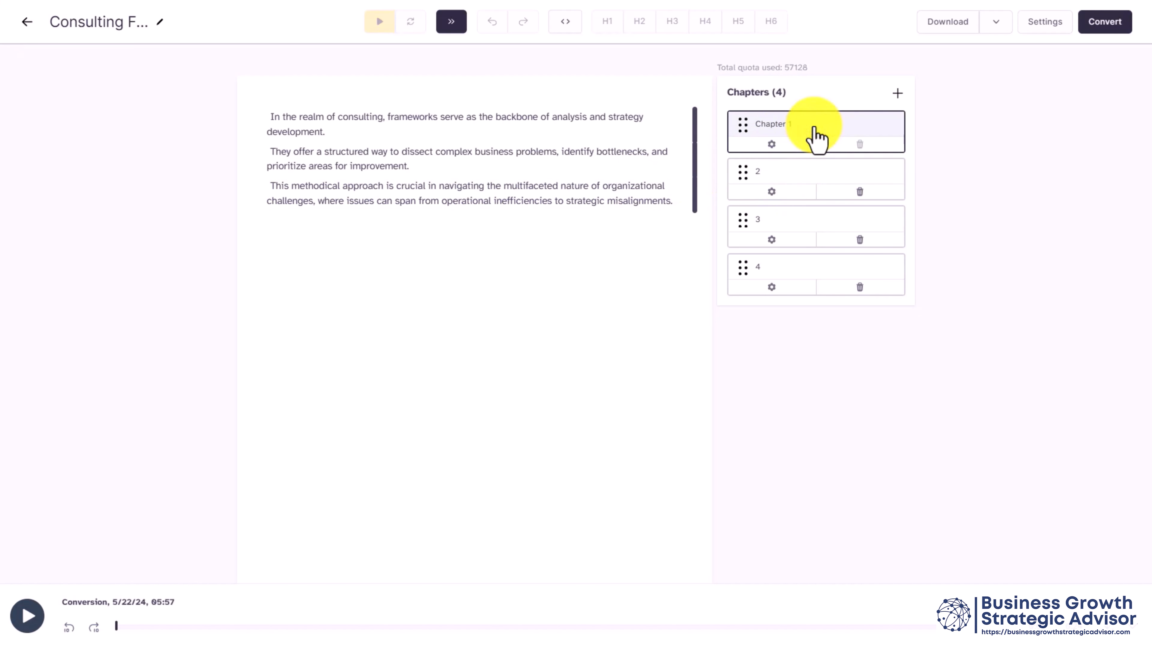
{"action": "left_click", "coordinate": [1044, 21]}
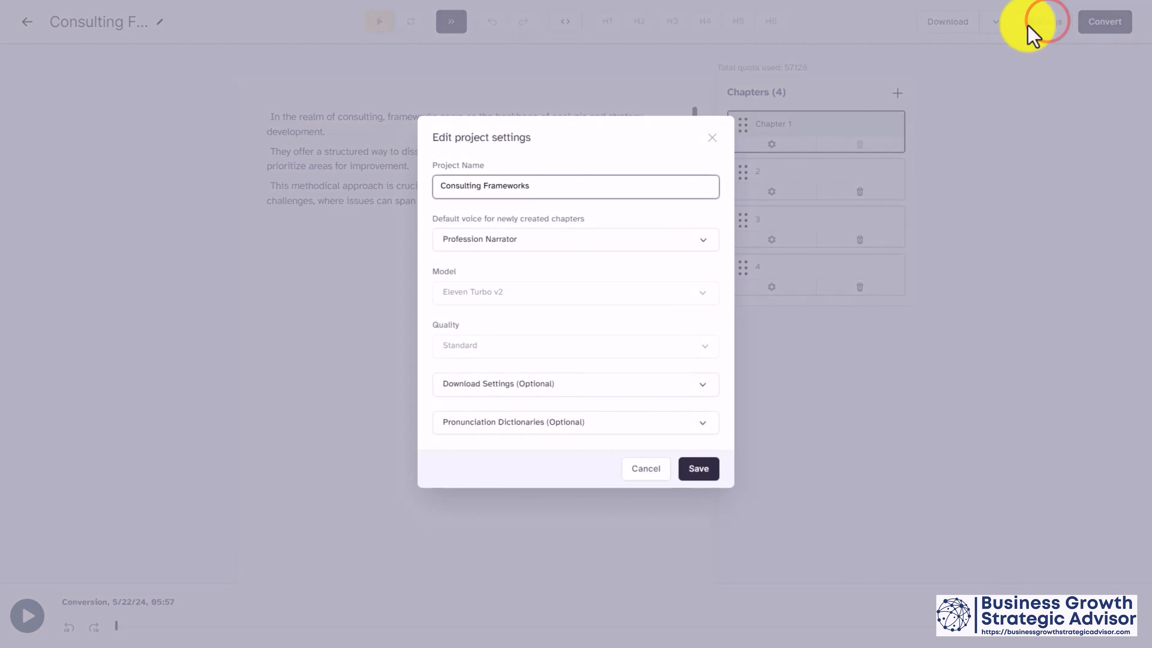
{"action": "key", "text": "Escape"}
Step: Raise the Stability of Chapter 1's first paragraph fully to More stable and play it again
{"action": "left_click", "coordinate": [418, 134]}
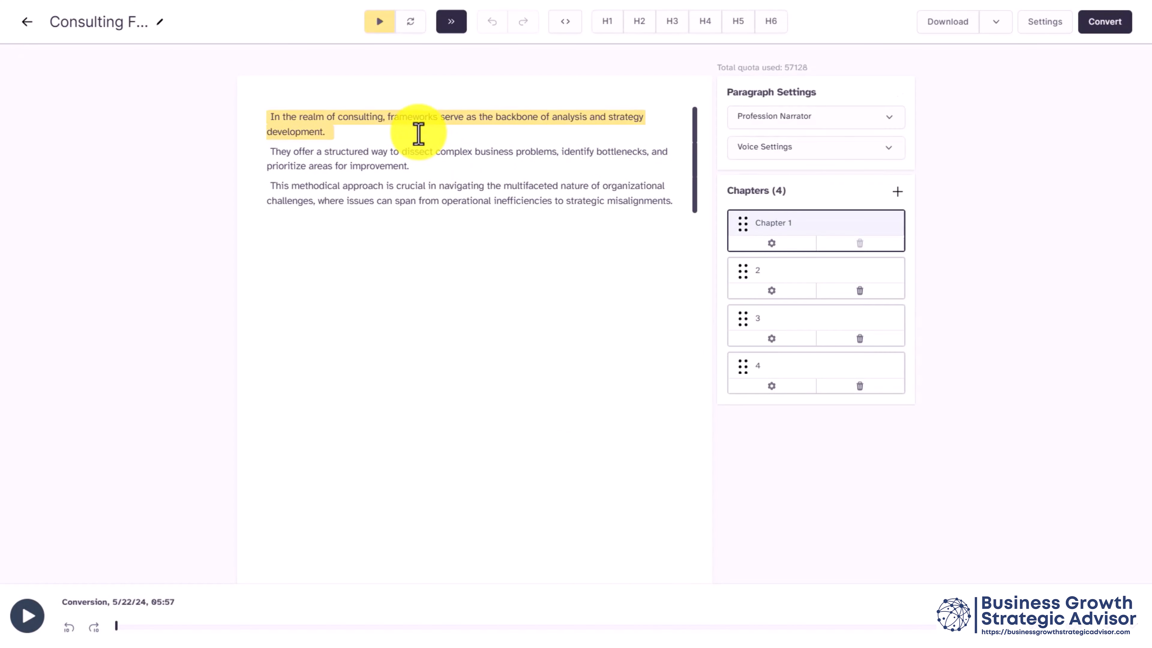
{"action": "left_click", "coordinate": [785, 149]}
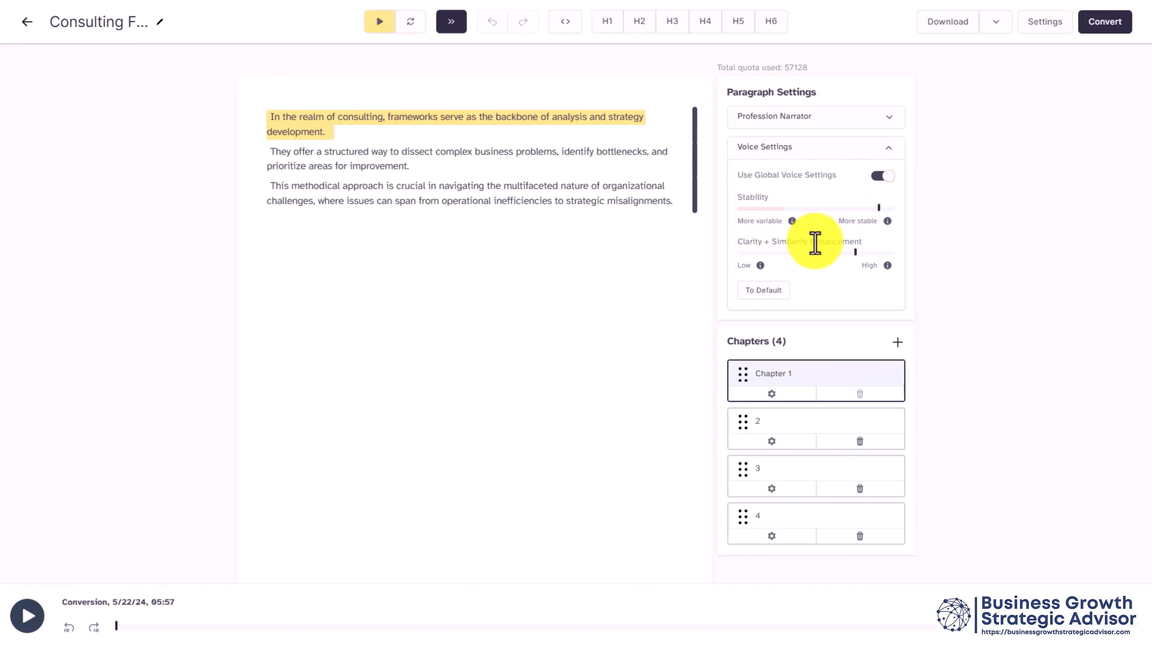
{"action": "left_click", "coordinate": [872, 209]}
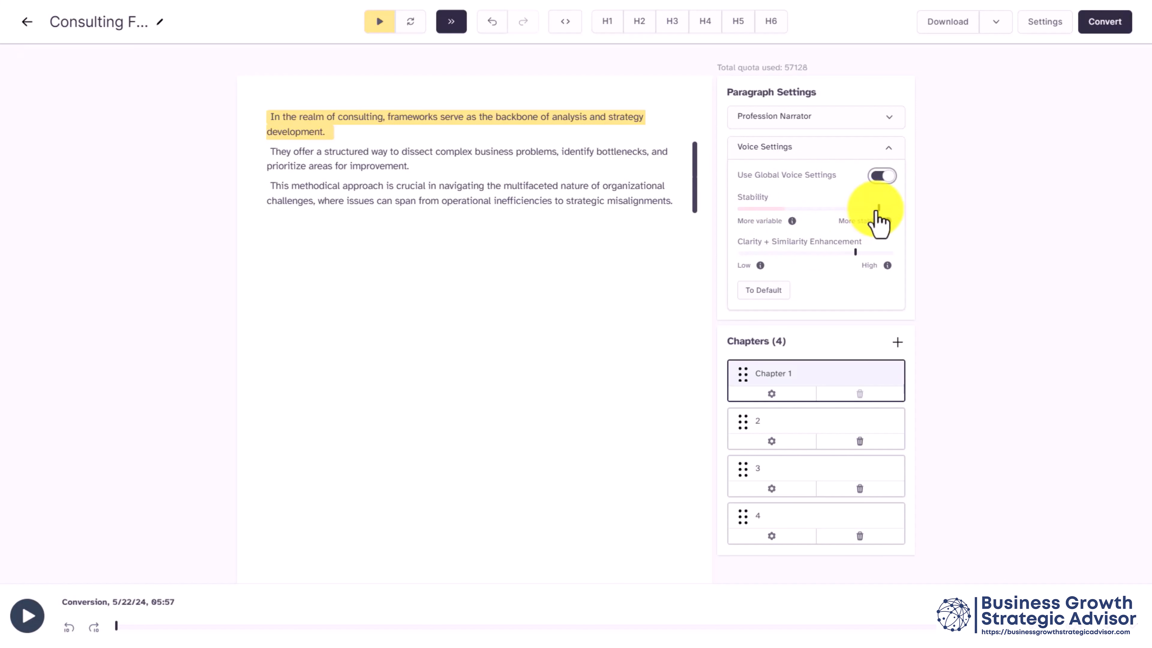
{"action": "mouse_move", "coordinate": [879, 208]}
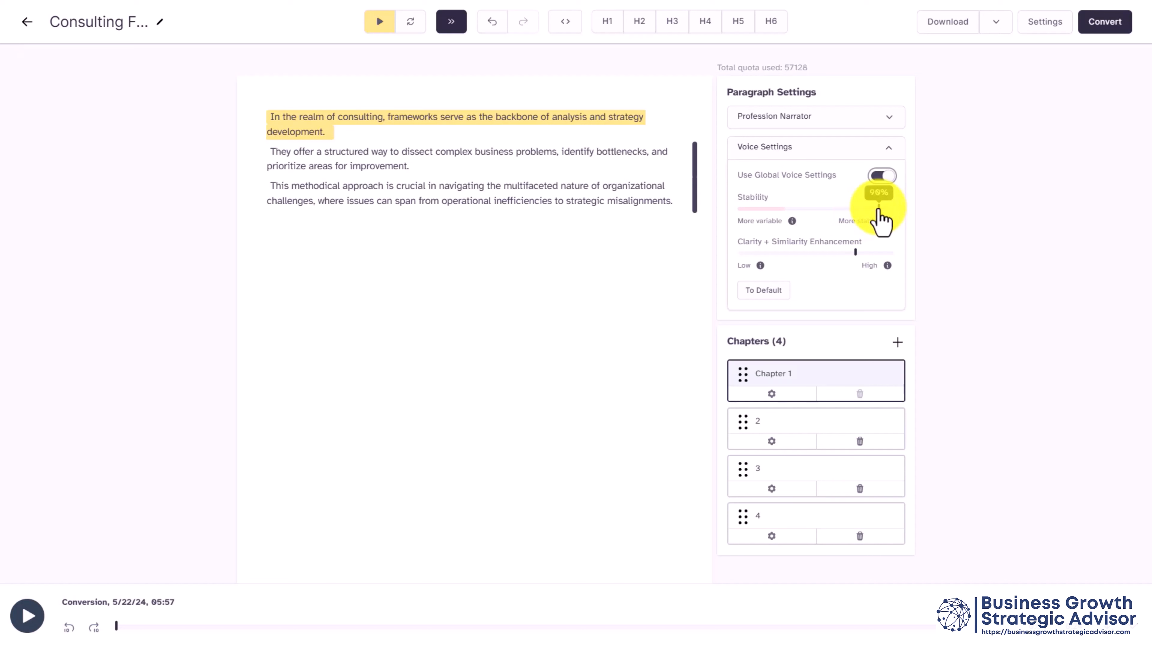
{"action": "left_click_drag", "start_coordinate": [879, 208], "coordinate": [896, 207]}
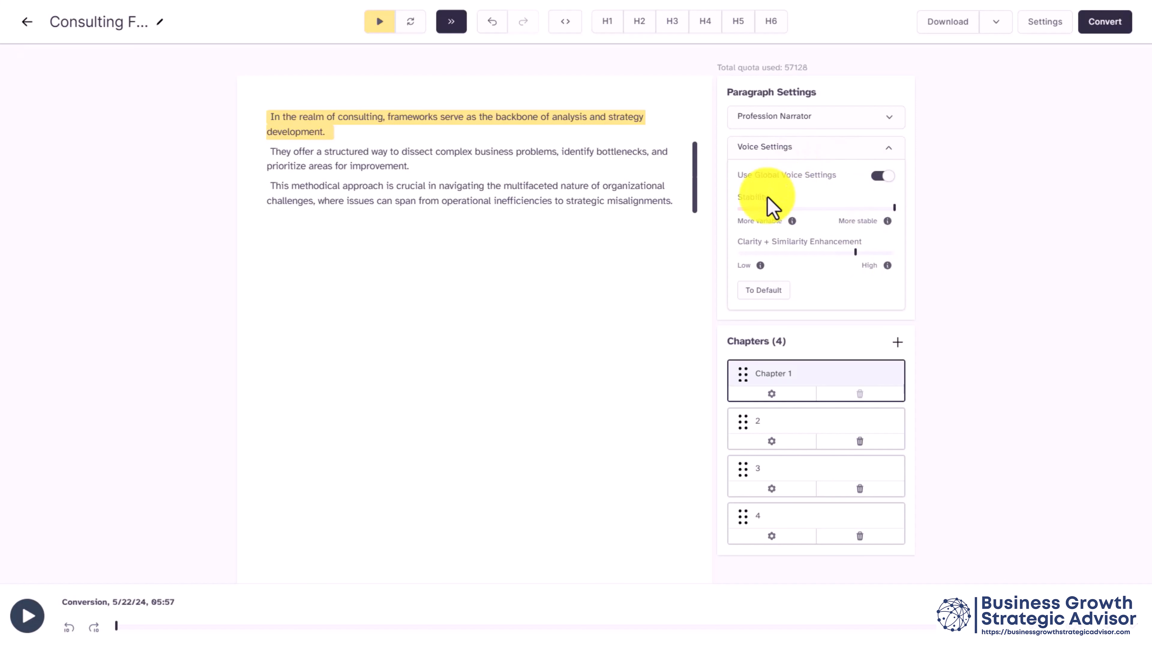
{"action": "left_click", "coordinate": [379, 28]}
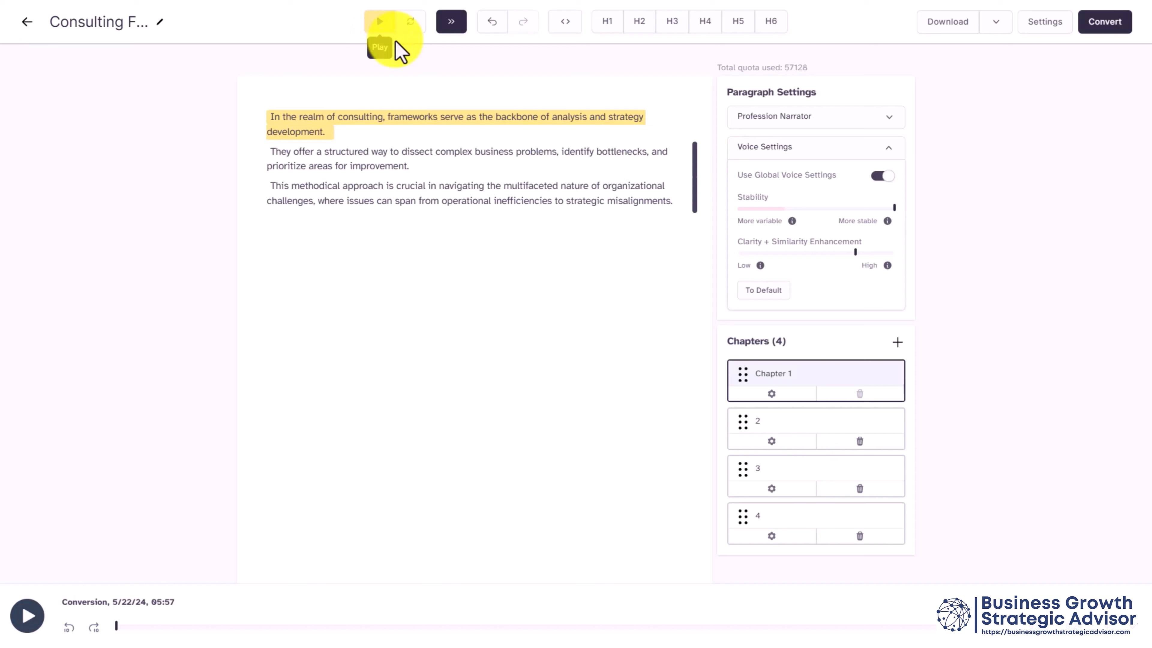
Step: Play Chapter 1's first paragraph again in the Profession Narrator voice, and select the empty line after the chapter's text
{"action": "left_click", "coordinate": [451, 23]}
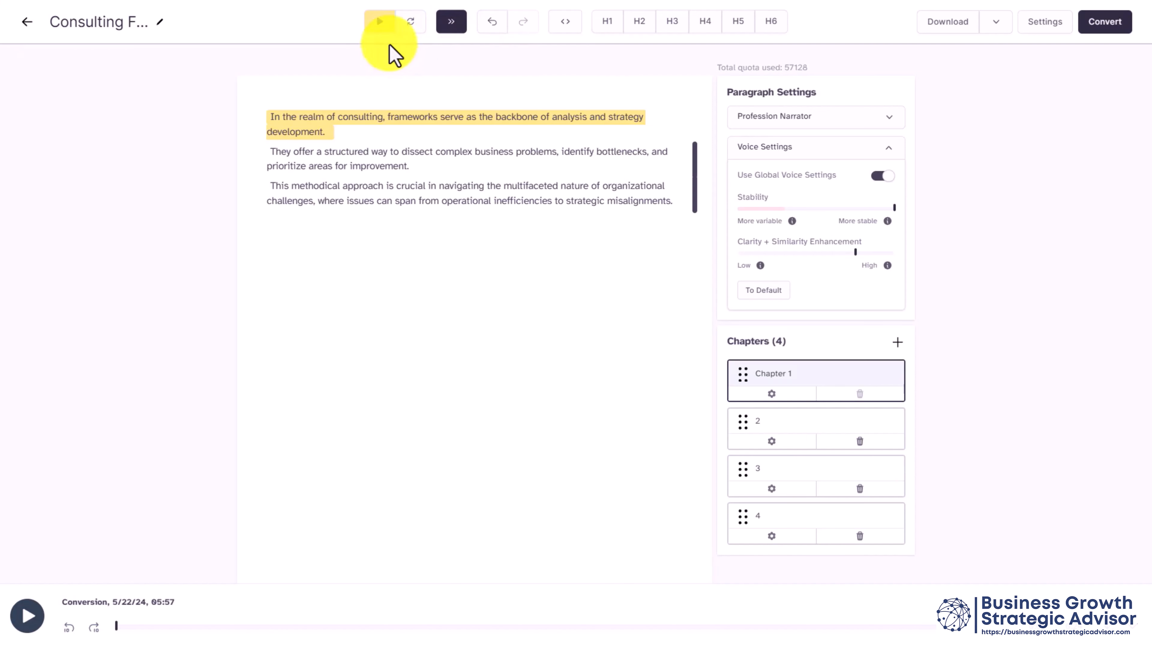
{"action": "left_click", "coordinate": [379, 23]}
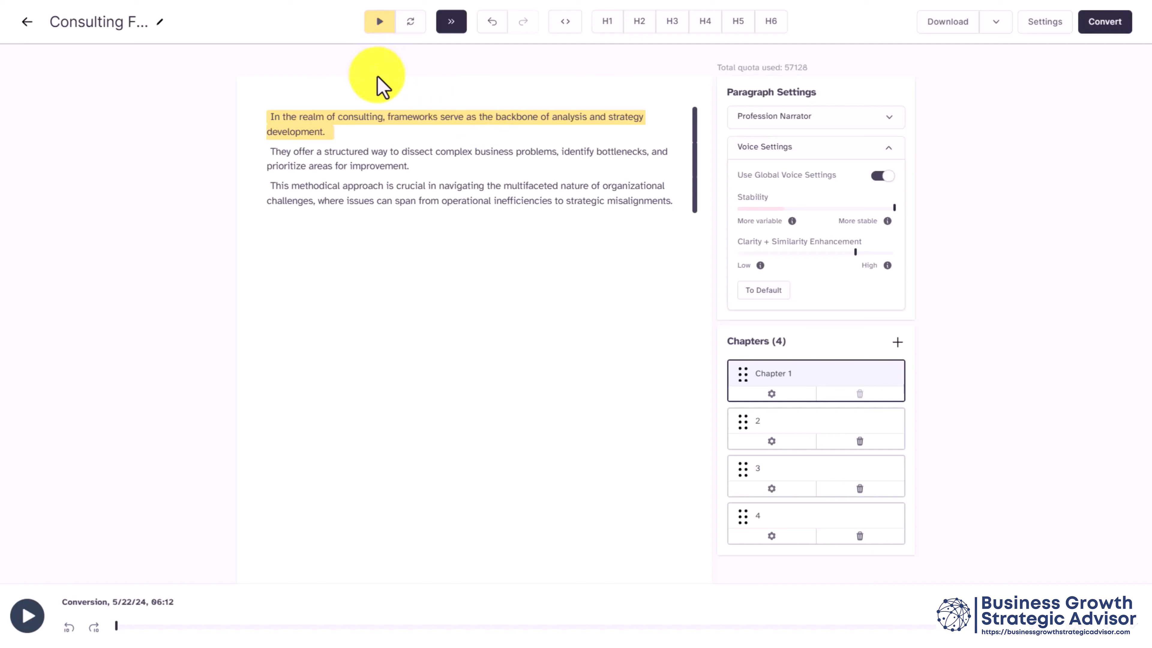
{"action": "left_click", "coordinate": [649, 290]}
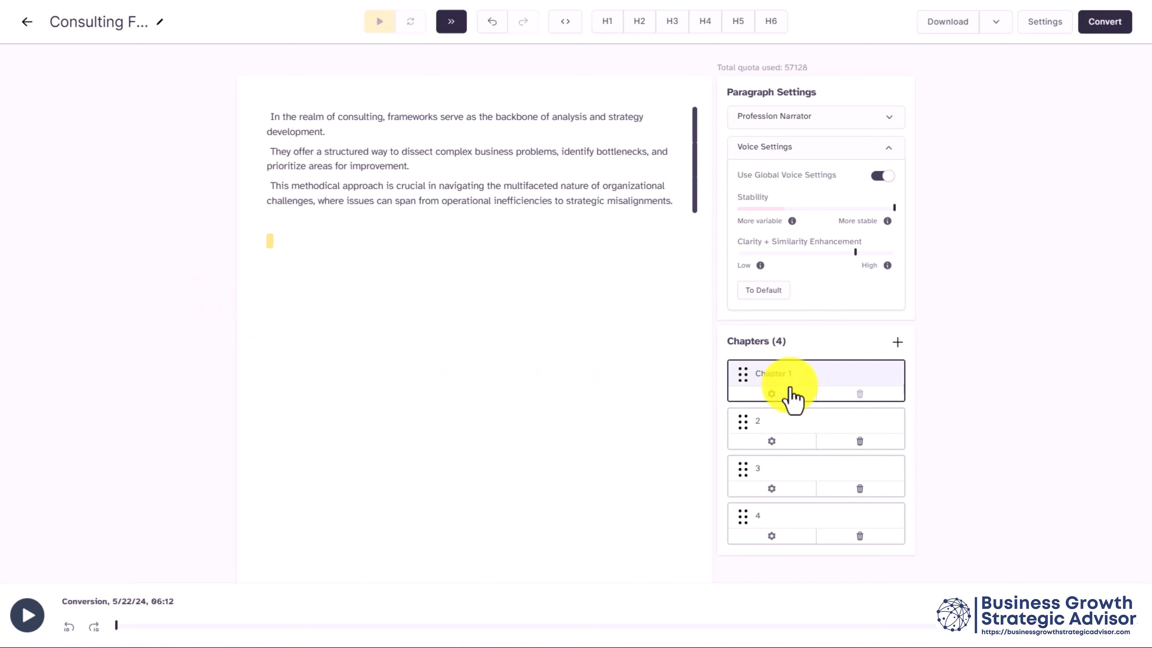
Step: Switch the voice of Chapter 1's first paragraph to Antoni with default voice settings and play the paragraph
{"action": "left_click", "coordinate": [883, 117]}
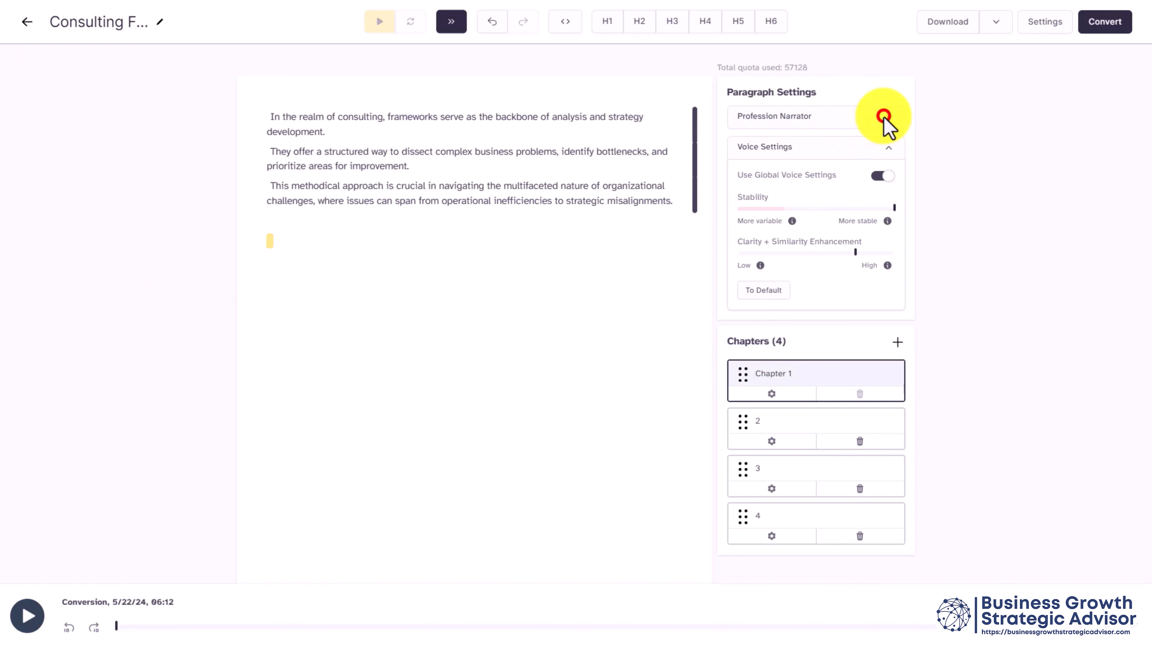
{"action": "left_click", "coordinate": [771, 183]}
{"action": "left_click", "coordinate": [821, 150]}
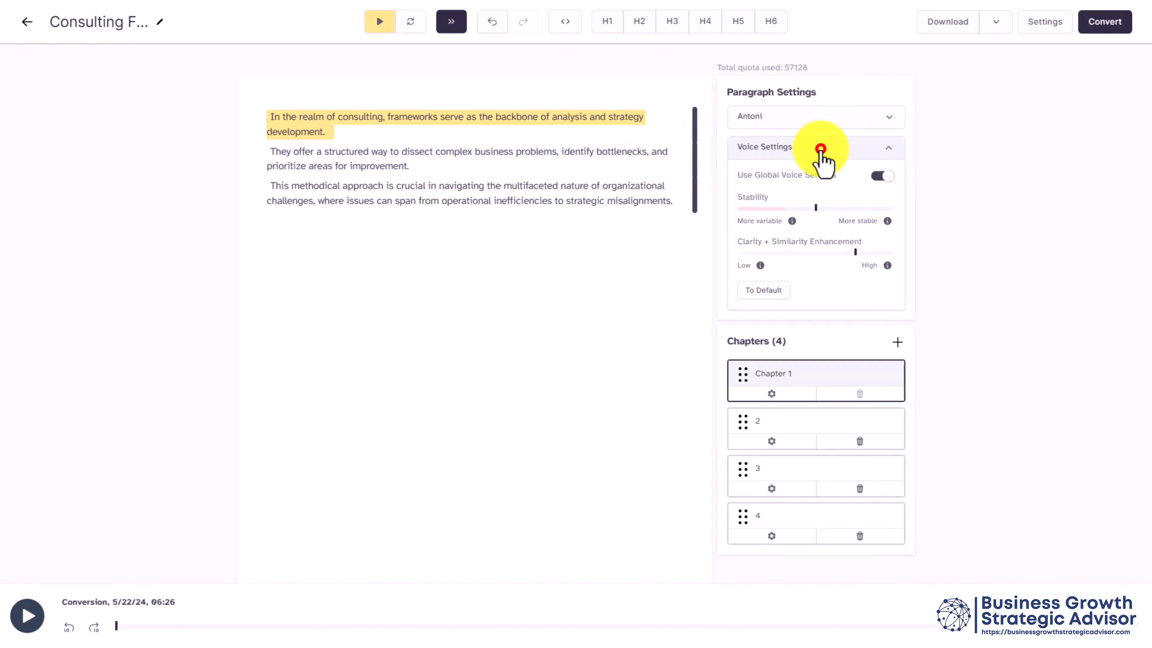
{"action": "left_click", "coordinate": [768, 302]}
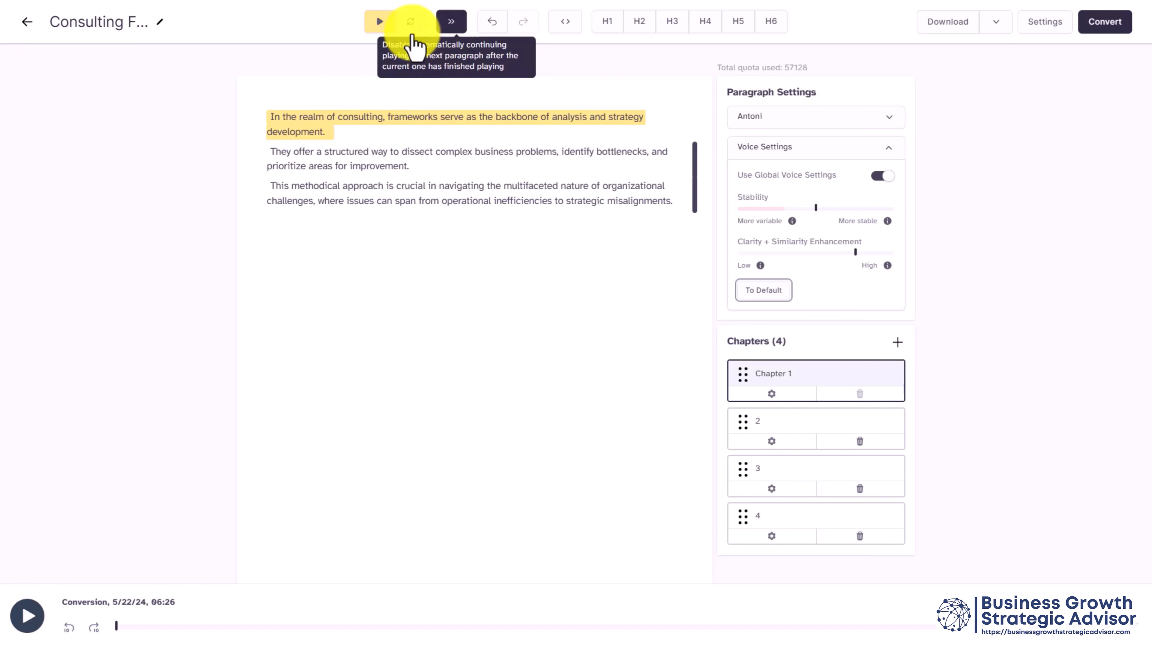
{"action": "left_click", "coordinate": [380, 31]}
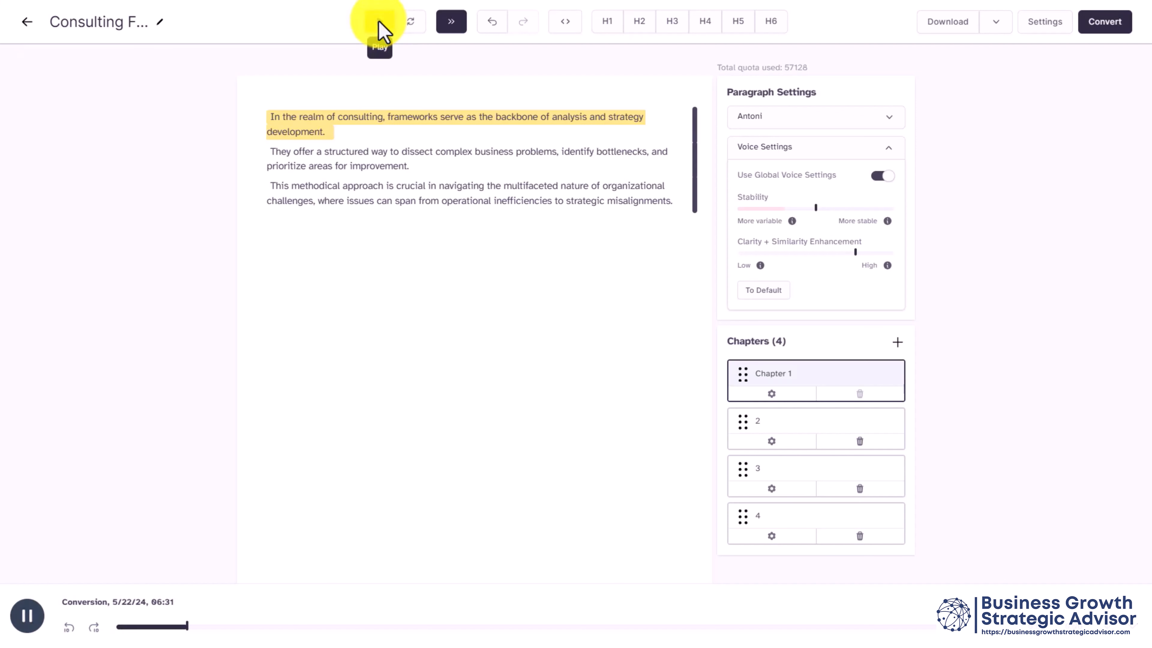
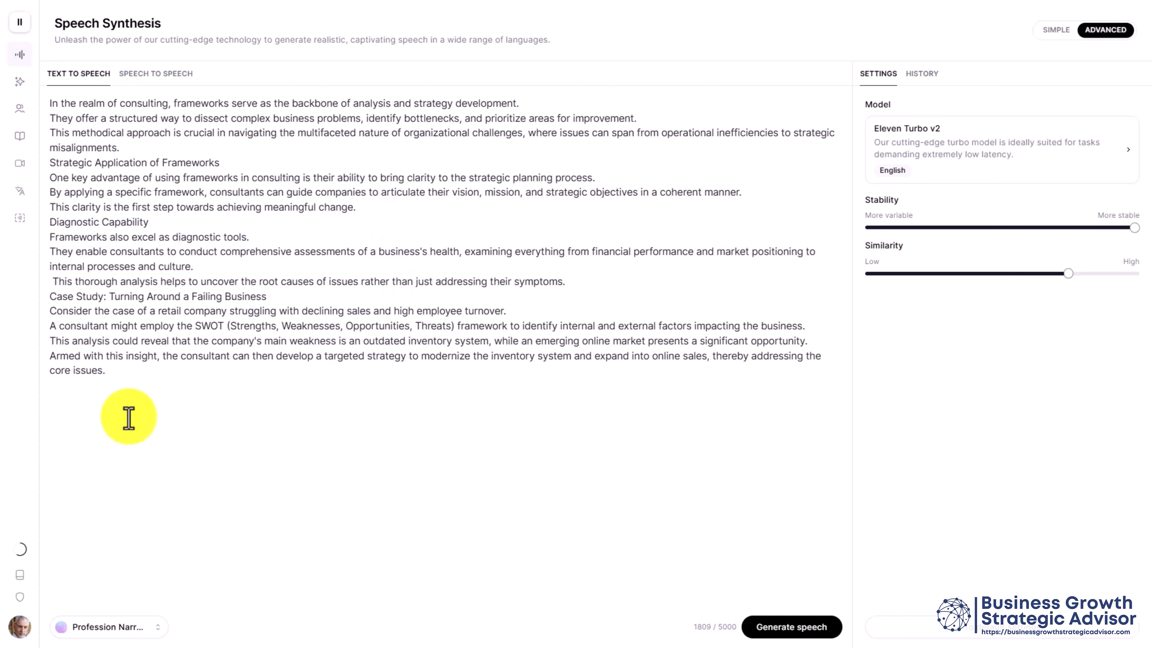
Step: Browse the recently used, professional, cloned and premade voices available for text to speech in Speech Synthesis
{"action": "left_click", "coordinate": [144, 628]}
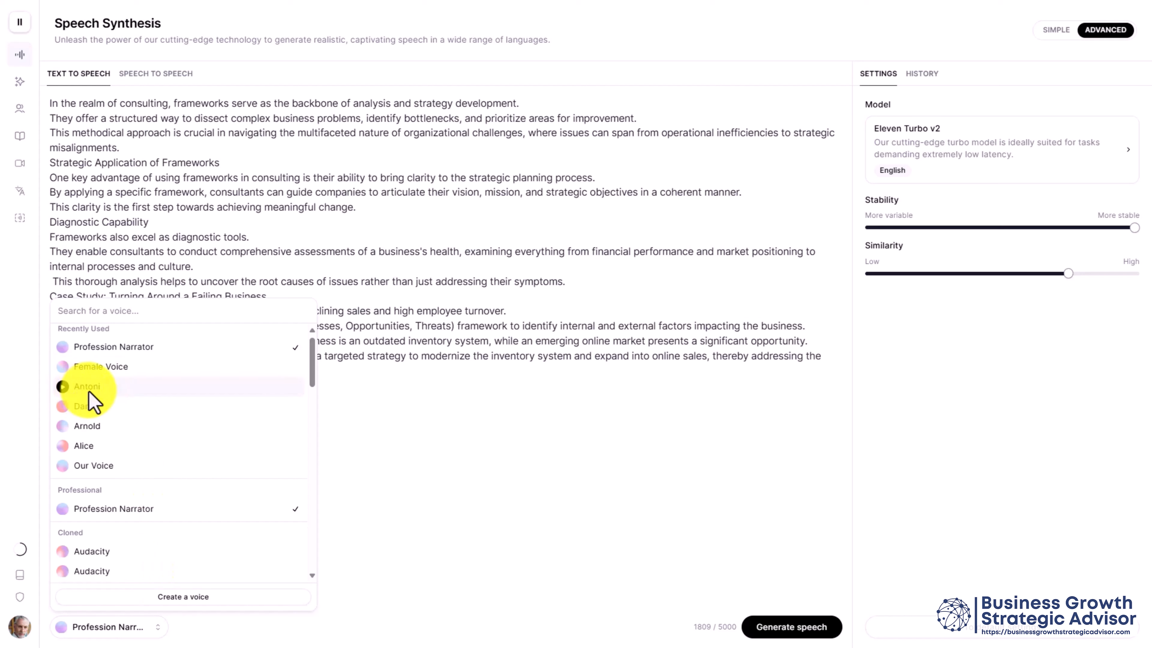
{"action": "scroll", "coordinate": [96, 428], "scroll_direction": "down", "scroll_amount": 5}
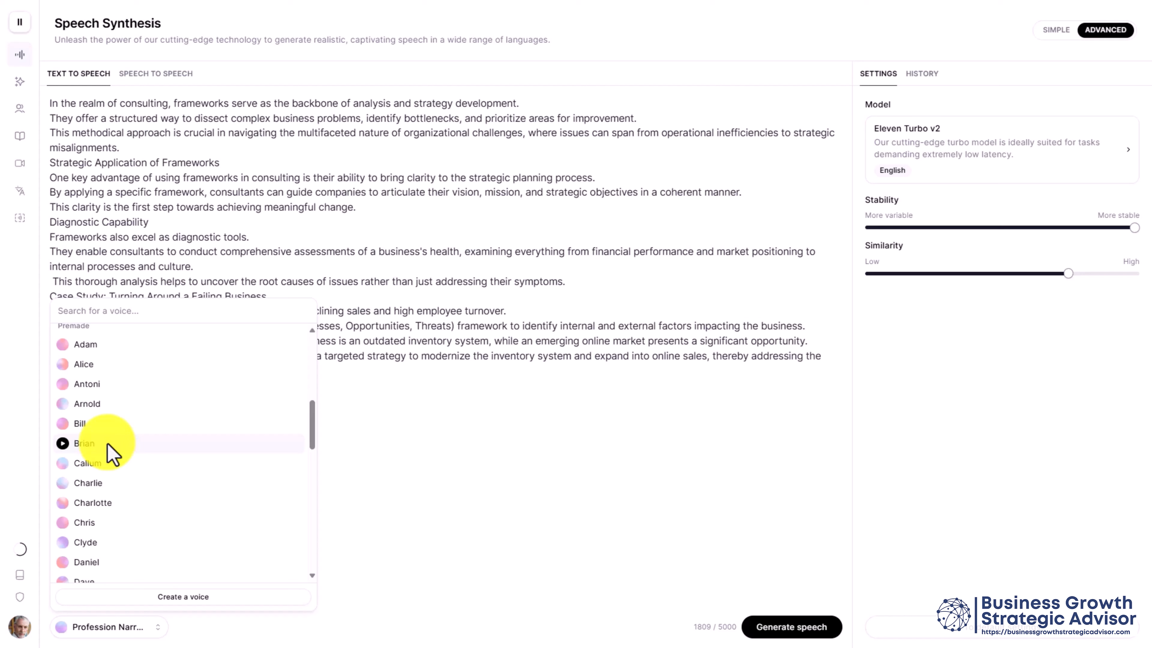
{"action": "scroll", "coordinate": [134, 476], "scroll_direction": "down", "scroll_amount": 10}
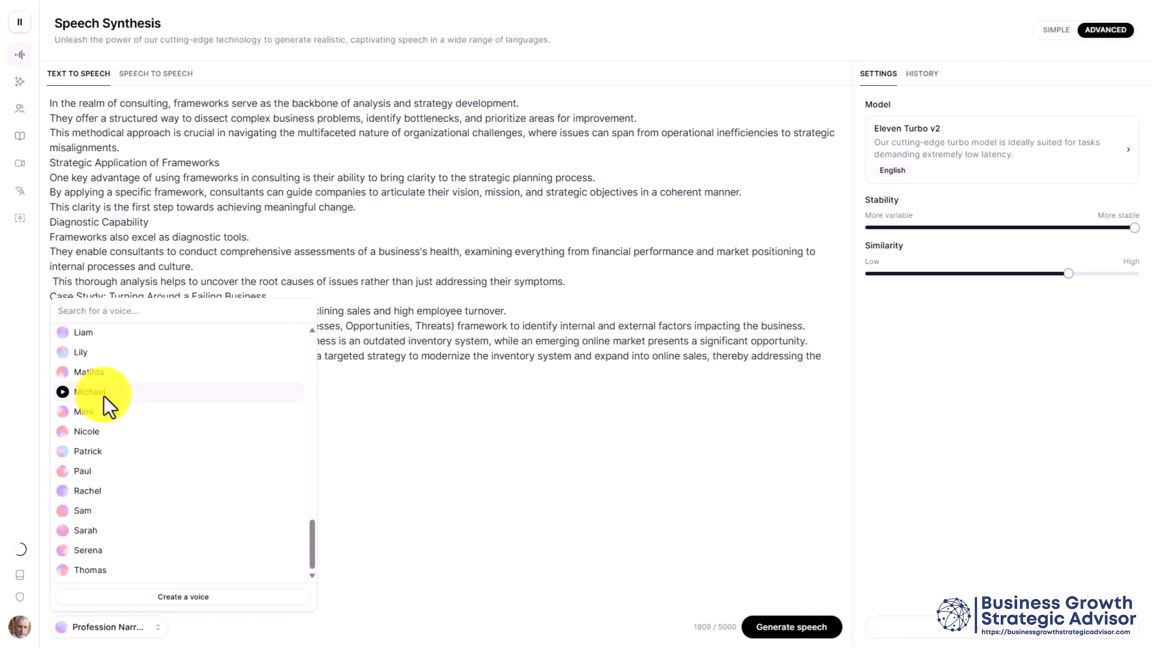
{"action": "scroll", "coordinate": [111, 436], "scroll_direction": "up", "scroll_amount": 15}
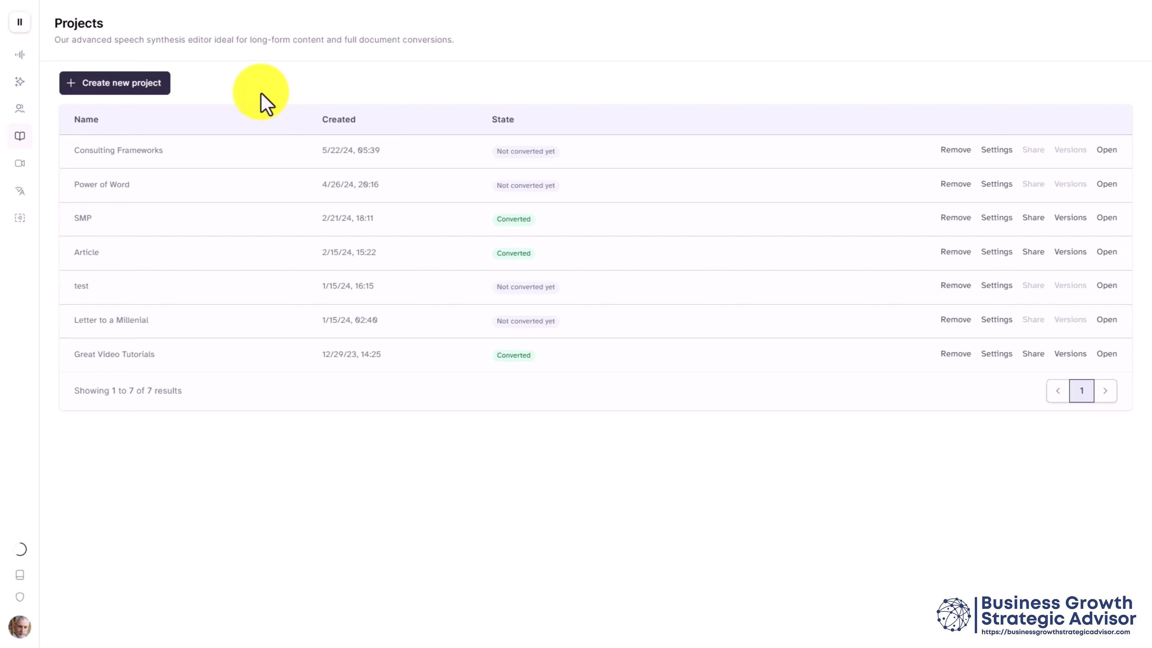
{"action": "left_click", "coordinate": [281, 152]}
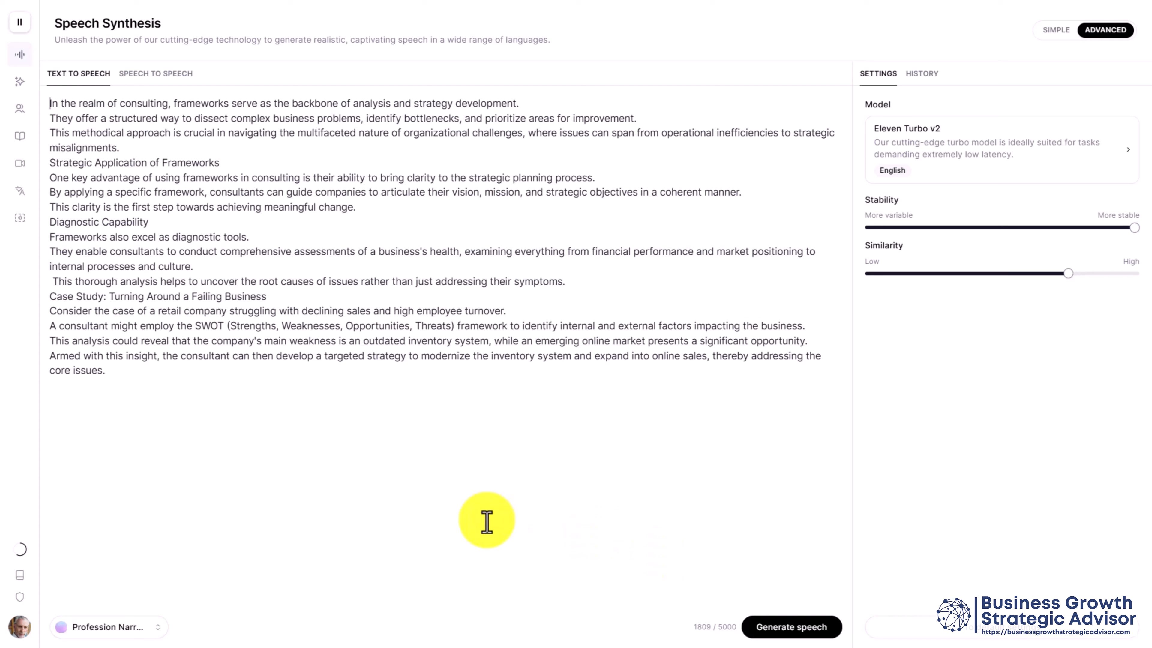
{"action": "key", "text": "ctrl+v"}
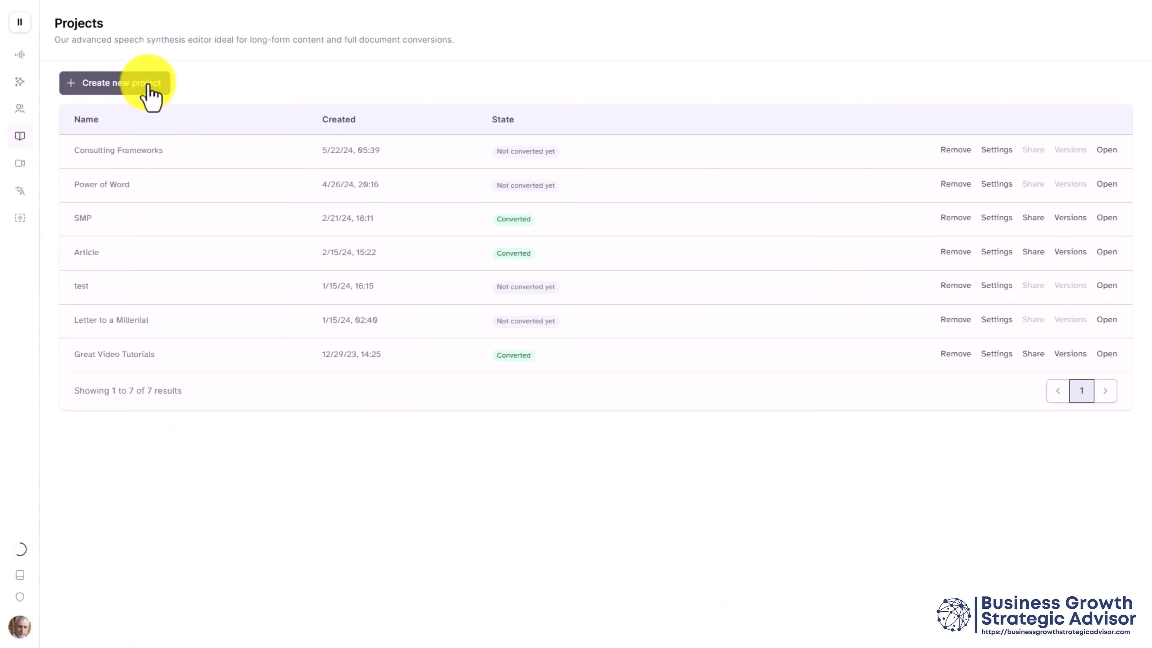
Step: Start a new project initialized from a document and name it Ebook
{"action": "left_click", "coordinate": [150, 86]}
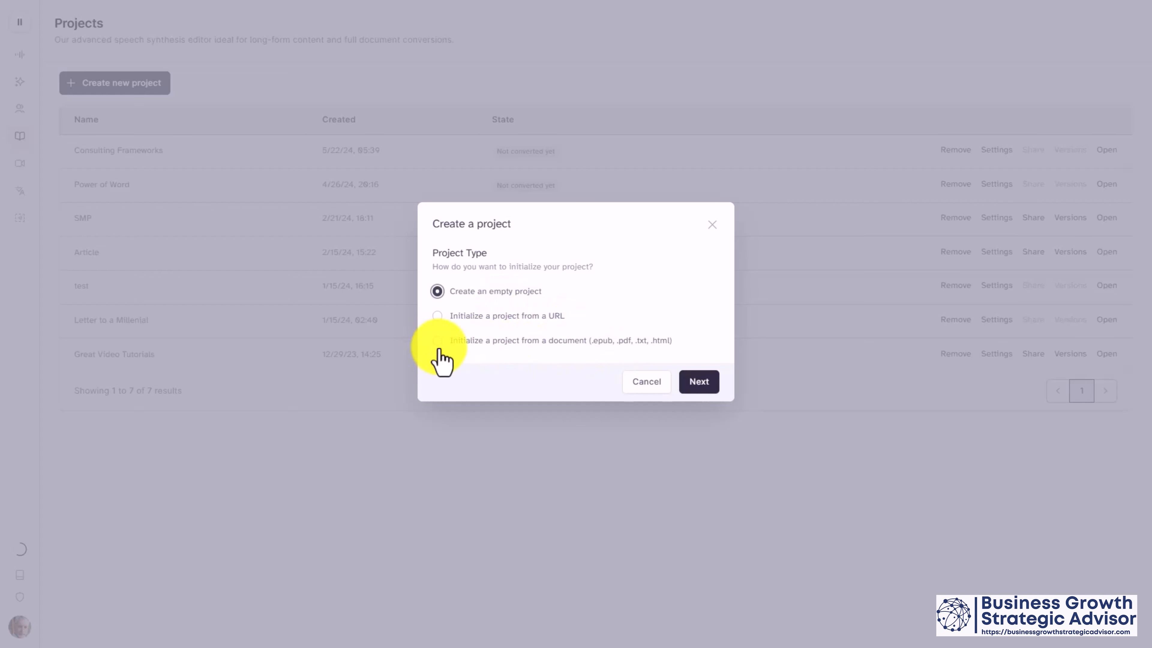
{"action": "left_click", "coordinate": [436, 341]}
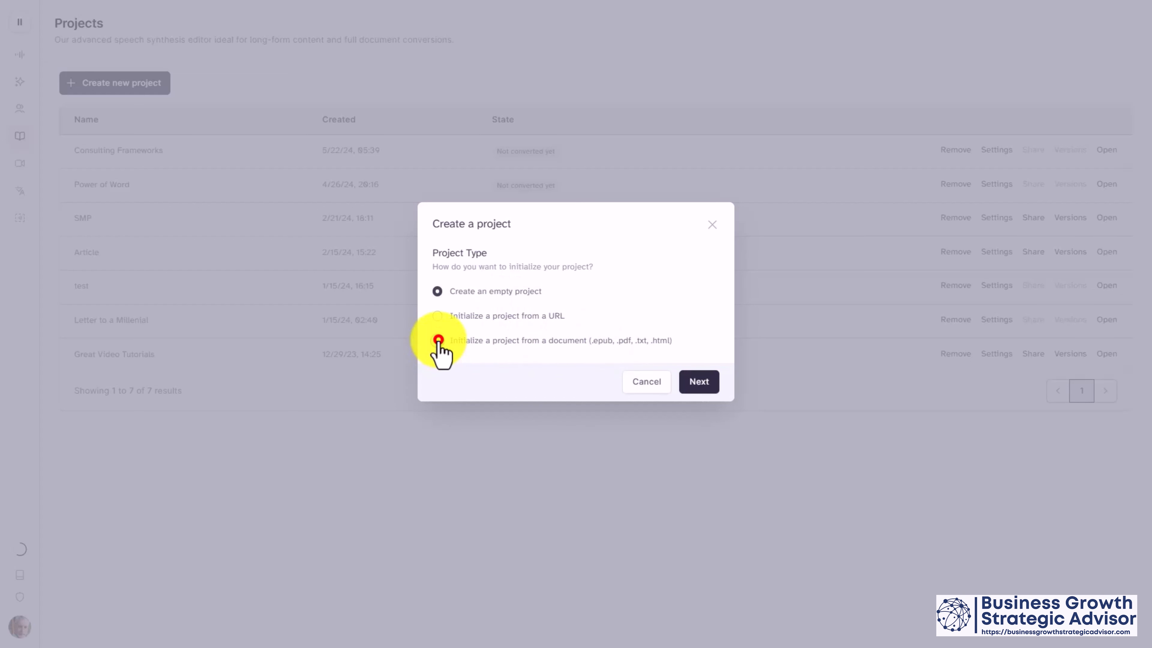
{"action": "left_click", "coordinate": [684, 383]}
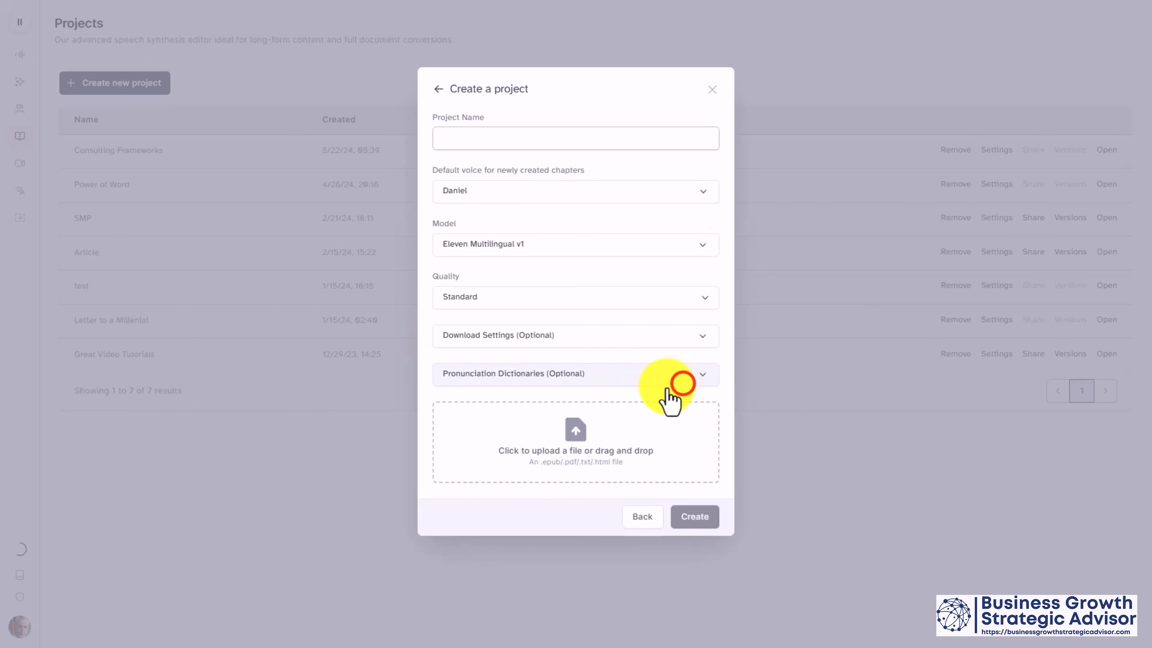
{"action": "left_click", "coordinate": [467, 132]}
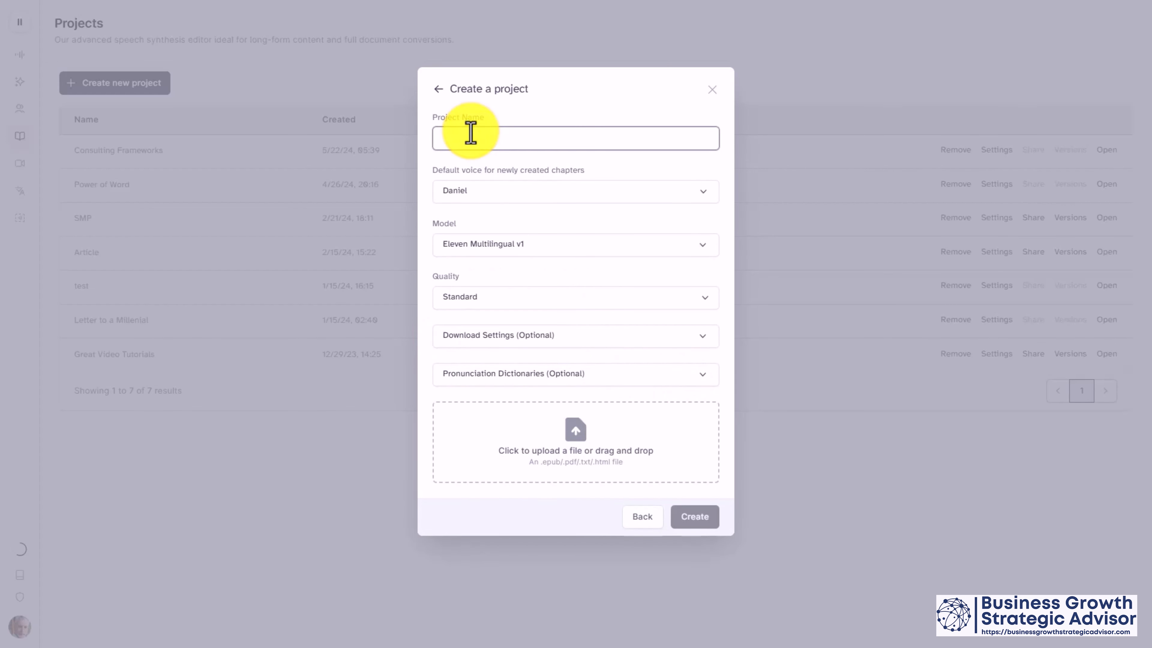
{"action": "type", "text": "Ebook"}
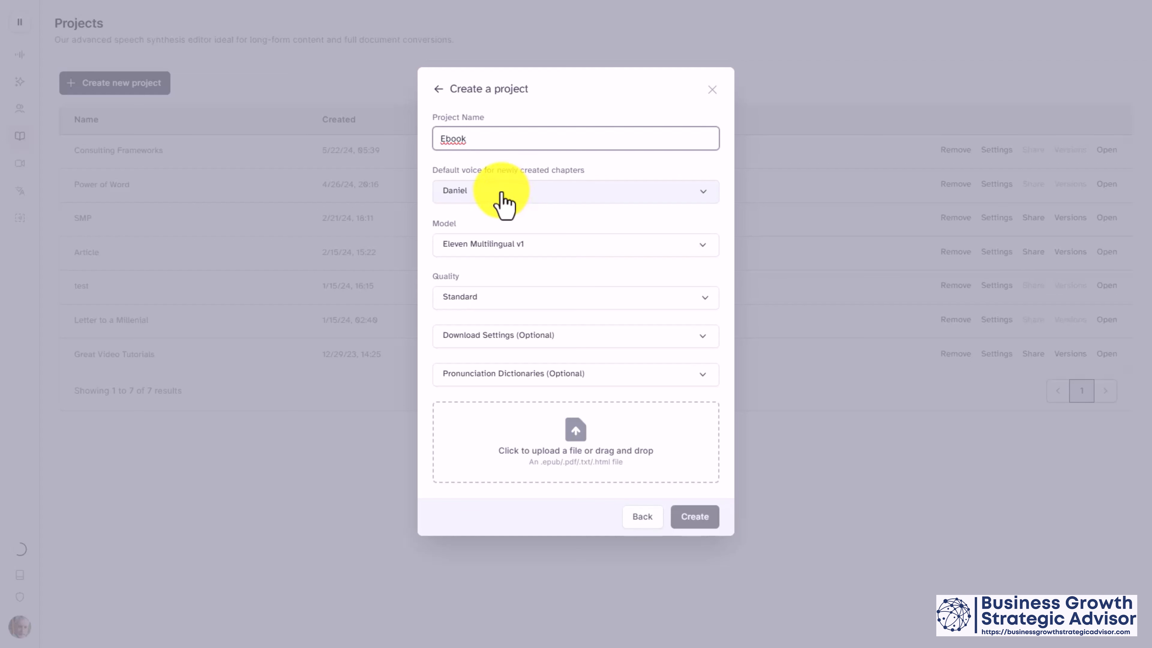
Step: Set the project's default voice to Antoni and its model to Eleven Multilingual v2, and review the quality options, keeping Standard
{"action": "left_click", "coordinate": [502, 193]}
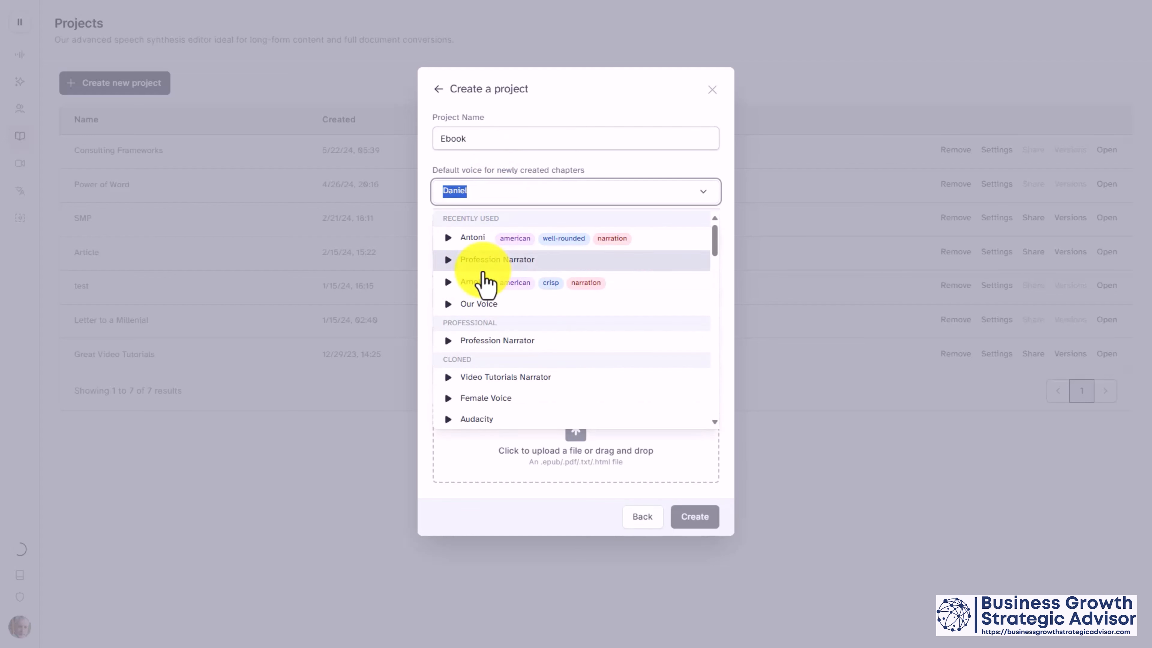
{"action": "left_click", "coordinate": [481, 244]}
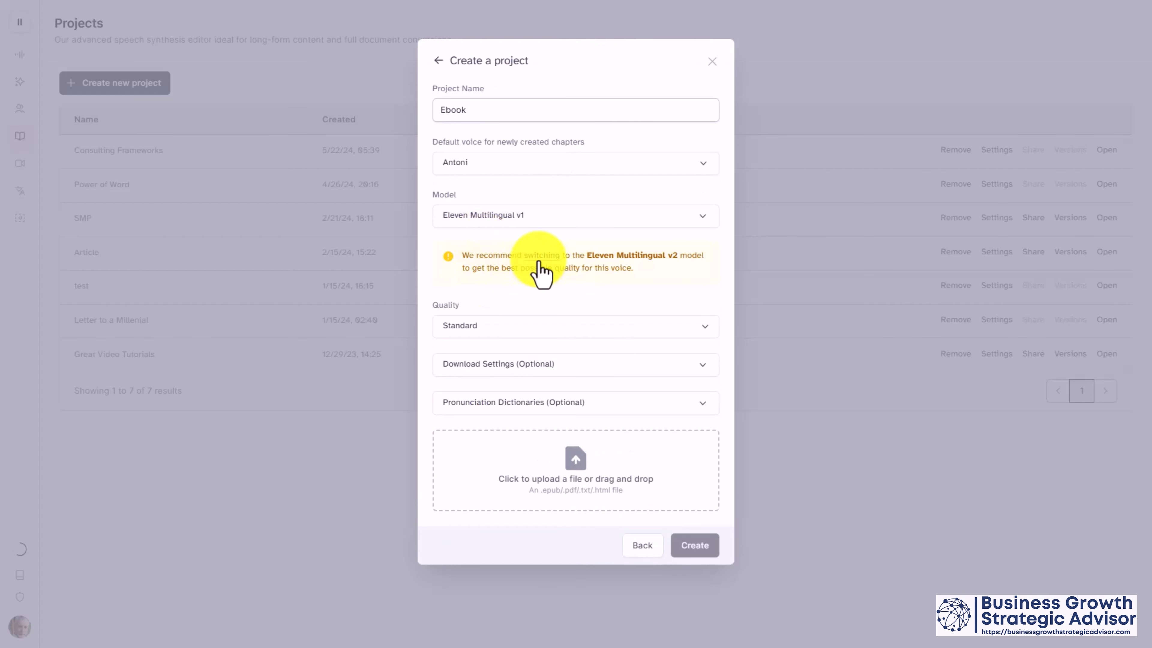
{"action": "left_click", "coordinate": [541, 256]}
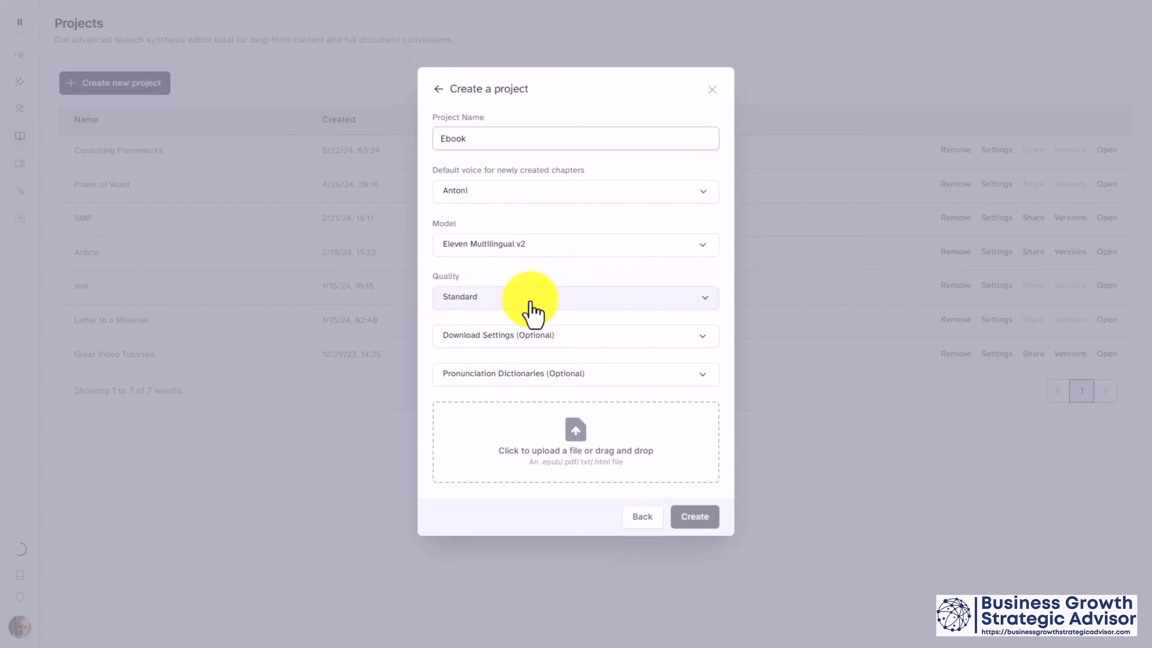
{"action": "left_click", "coordinate": [533, 303]}
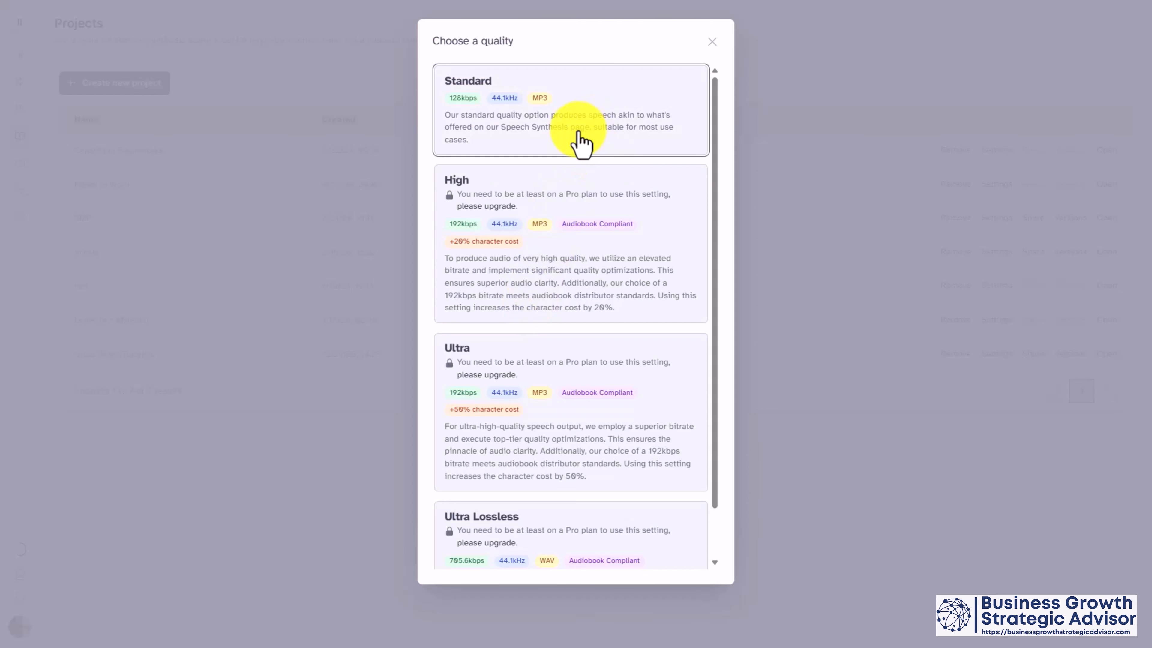
{"action": "scroll", "coordinate": [579, 142], "scroll_direction": "down", "scroll_amount": 1}
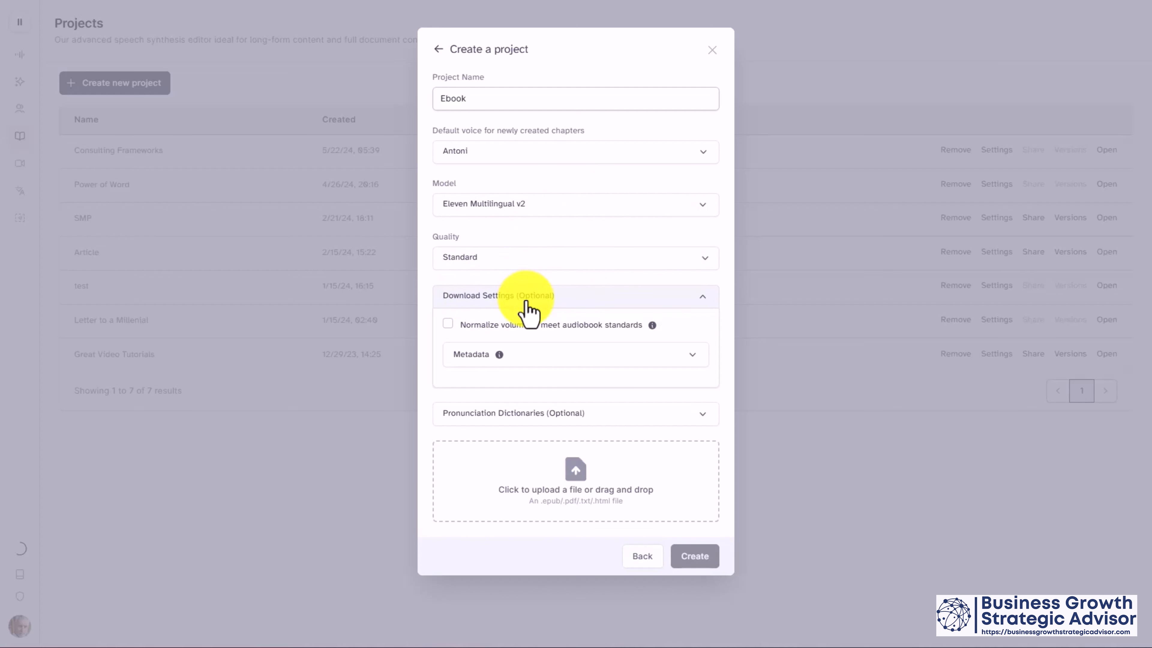
Step: Enable volume normalization to audiobook standards, and fill in the metadata with the title Strategic Marketing and the author's name
{"action": "mouse_move", "coordinate": [652, 326]}
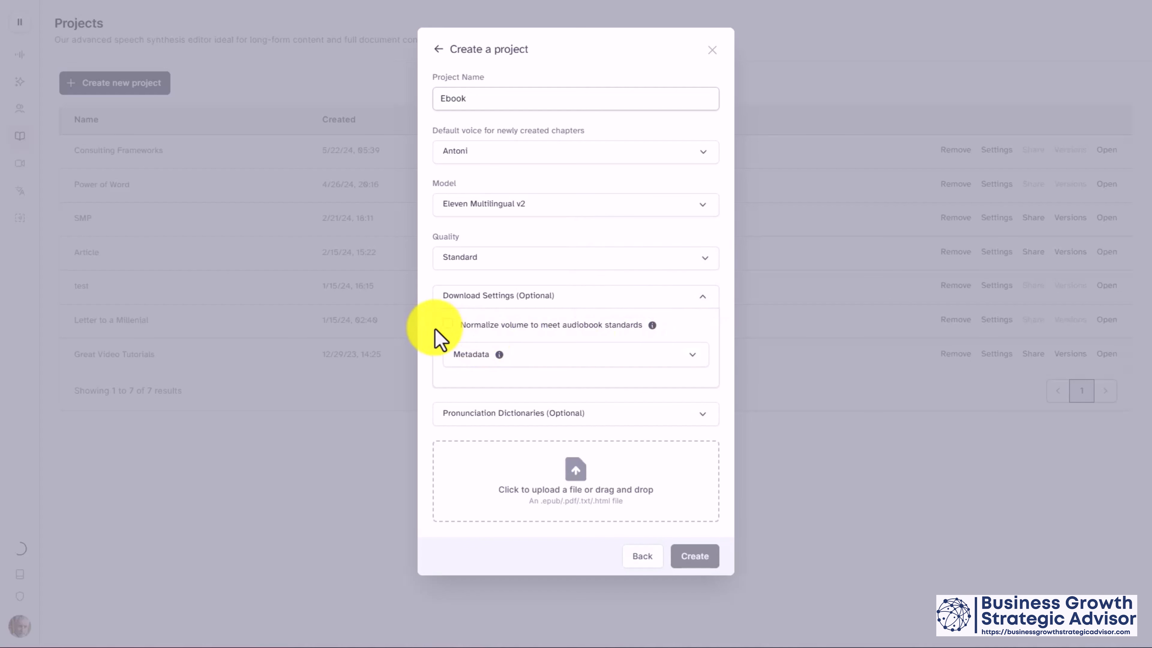
{"action": "left_click", "coordinate": [449, 325]}
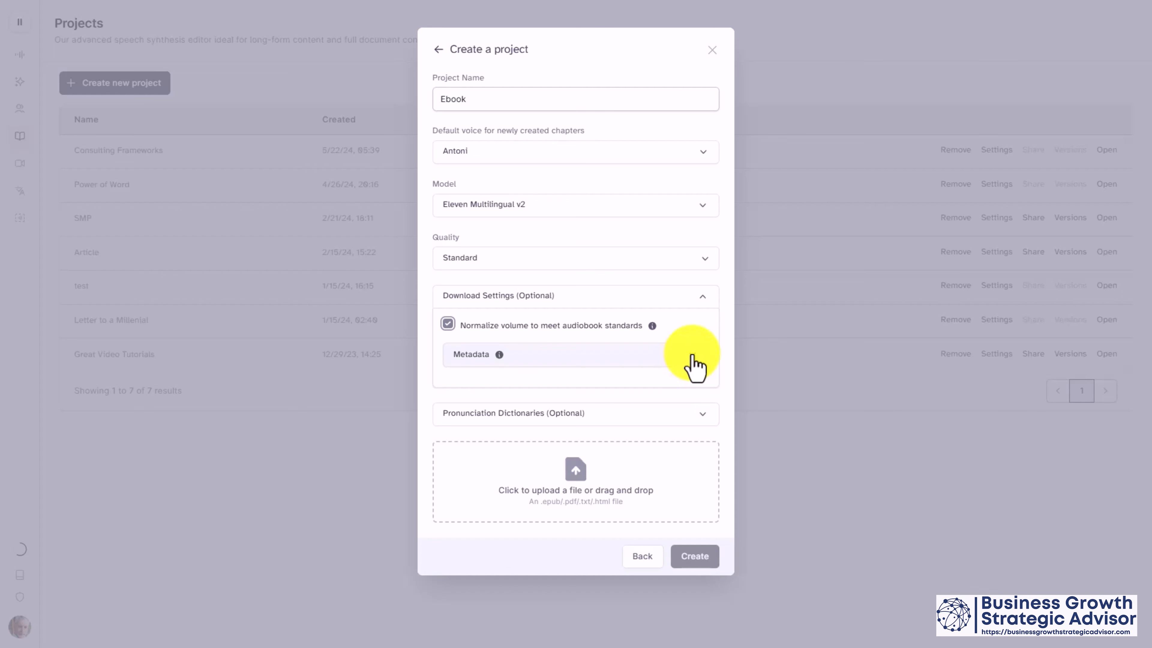
{"action": "left_click", "coordinate": [691, 361]}
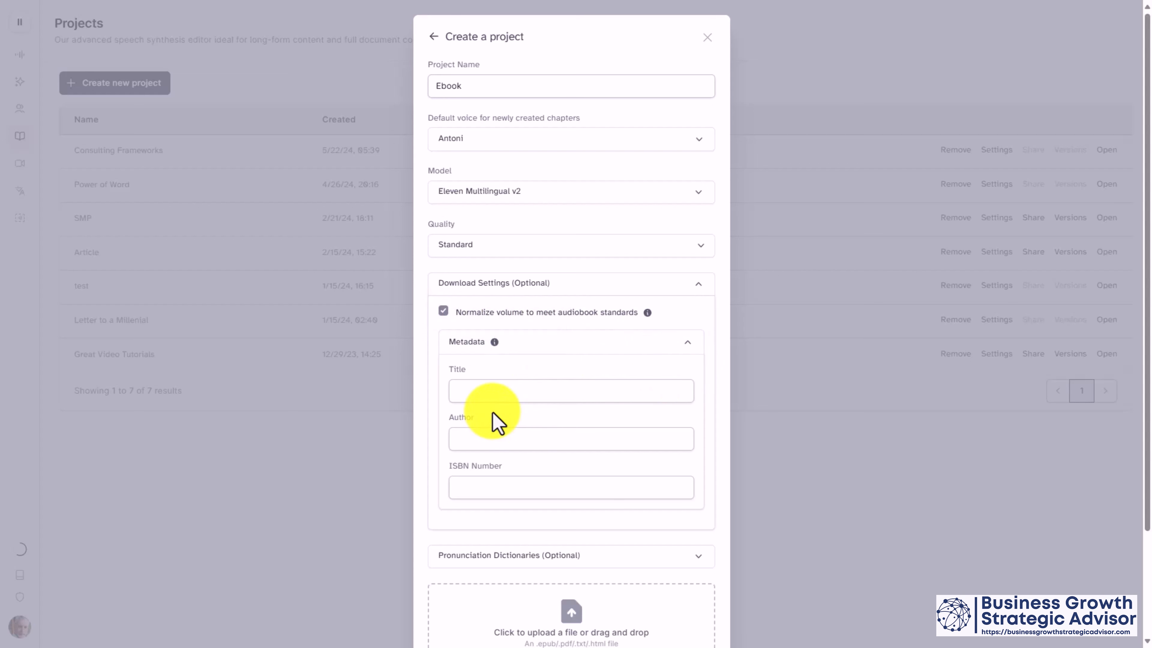
{"action": "type", "text": "Strategic Marketing"}
{"action": "key", "text": "Tab"}
{"action": "type", "text": "Thomas Duncan One"}
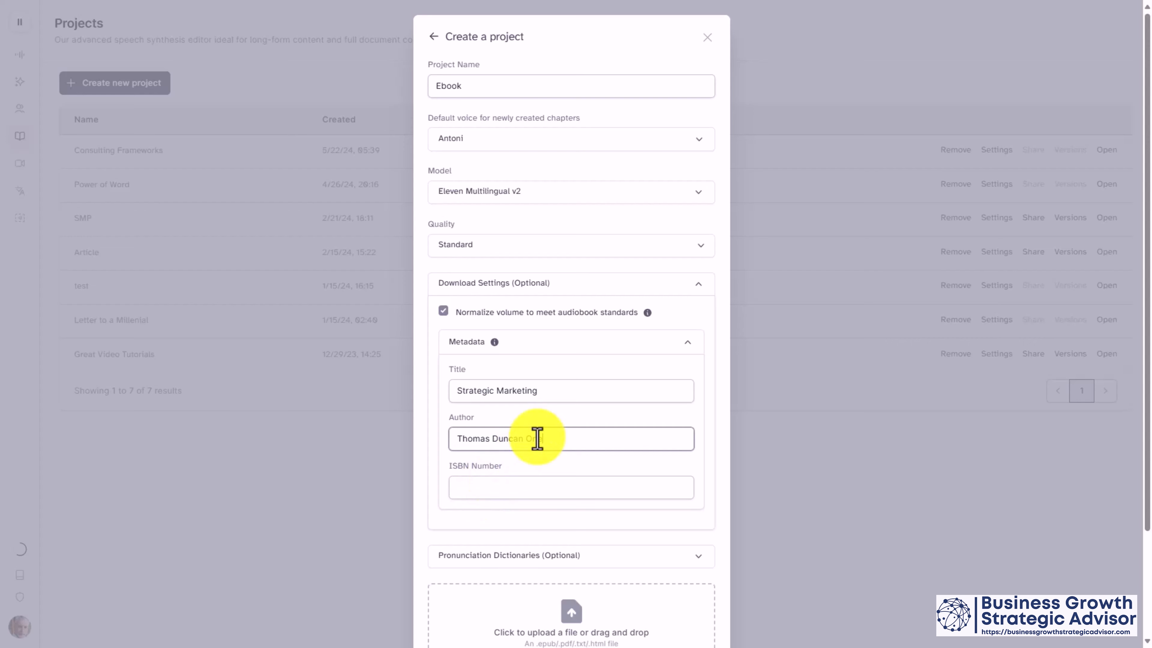
Step: Review the pronunciation dictionary options without adding a file, and create the project with Frameworks for Coaching.pdf as its source document
{"action": "scroll", "coordinate": [537, 438], "scroll_direction": "down", "scroll_amount": 2}
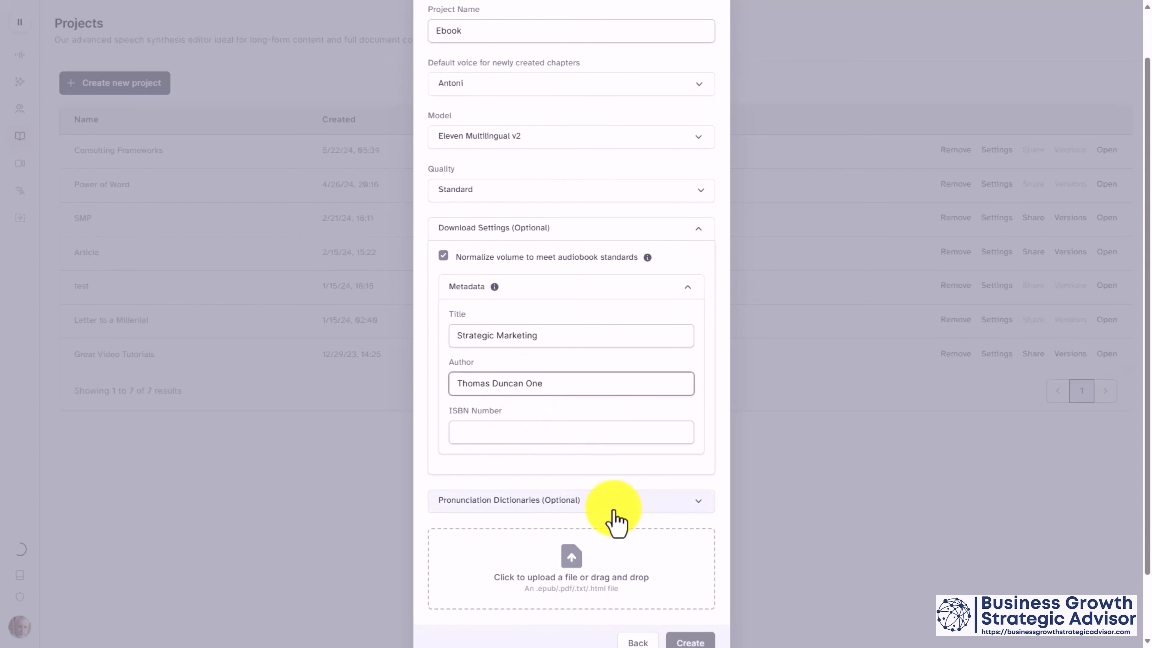
{"action": "left_click", "coordinate": [574, 502]}
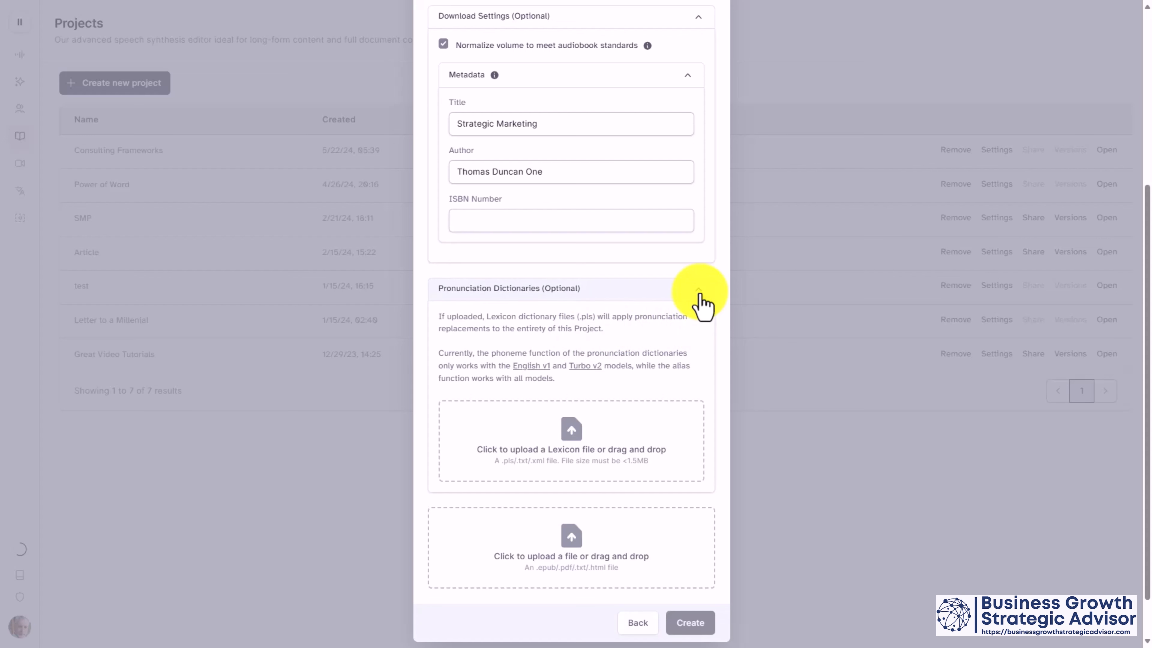
{"action": "left_click", "coordinate": [698, 289]}
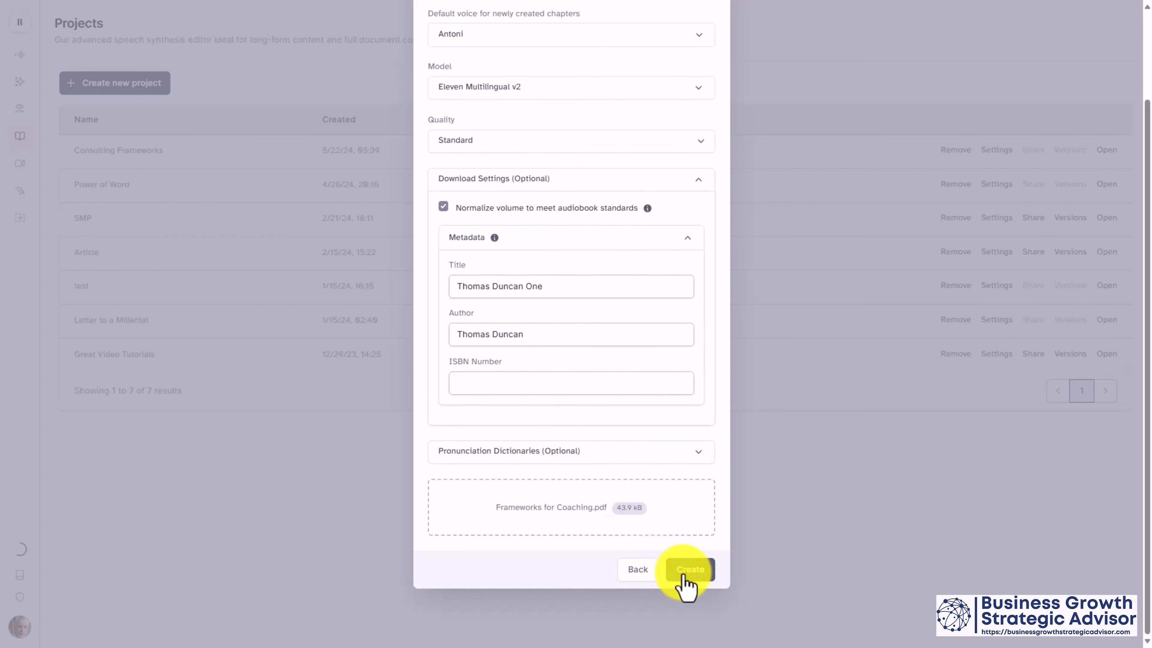
{"action": "left_click", "coordinate": [682, 573]}
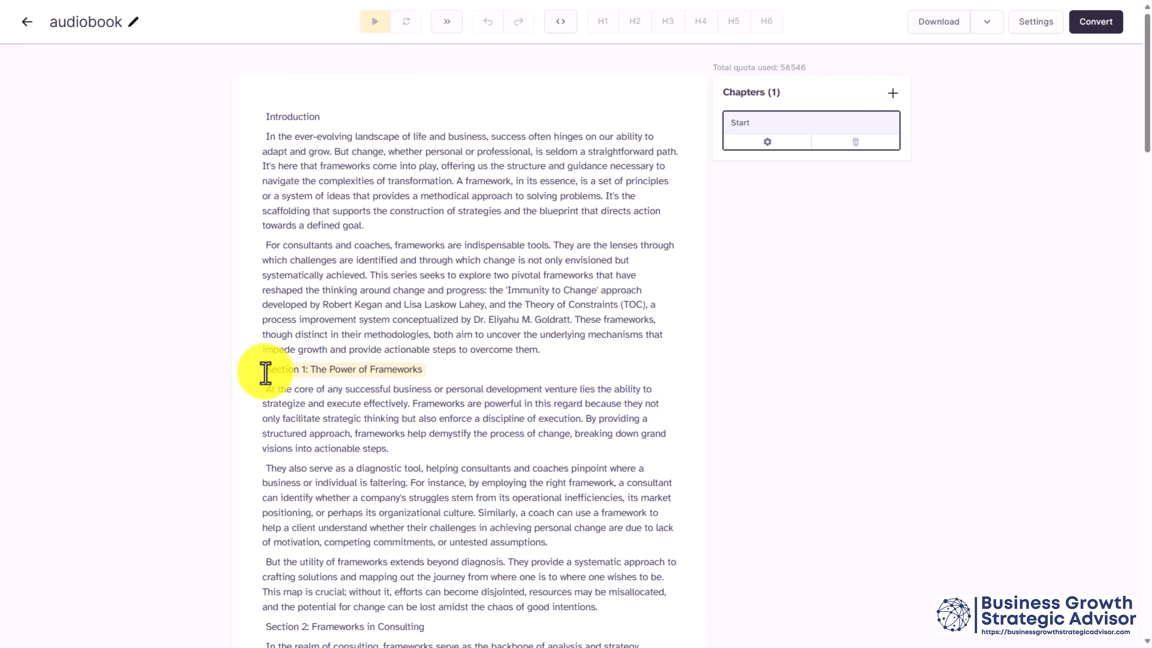
Step: Remove everything from the heading "Section 1: The Power of Frameworks" to the end of the Start chapter, and add a second chapter
{"action": "left_click_drag", "start_coordinate": [265, 372], "coordinate": [794, 589]}
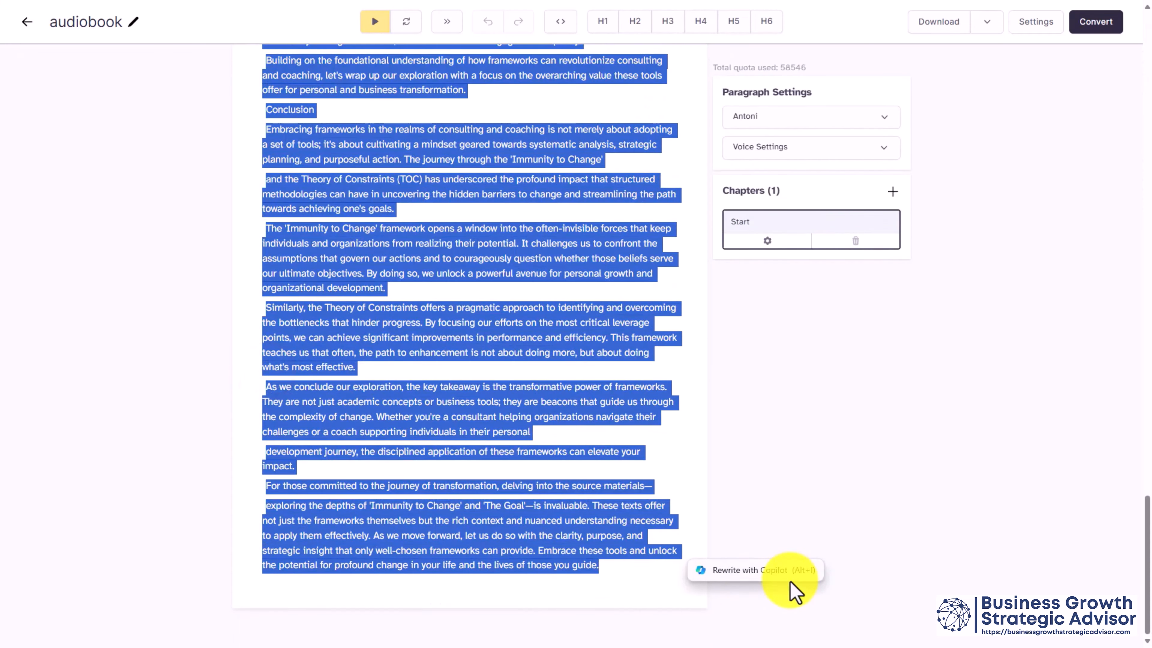
{"action": "key", "text": "BackSpace"}
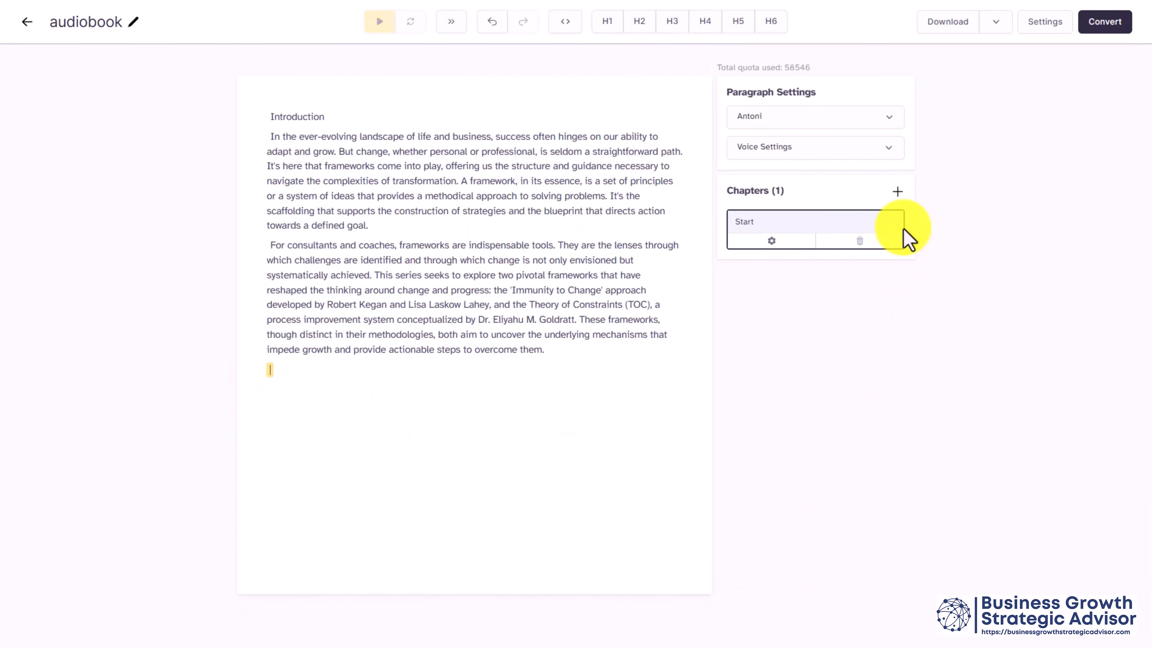
{"action": "left_click", "coordinate": [892, 191]}
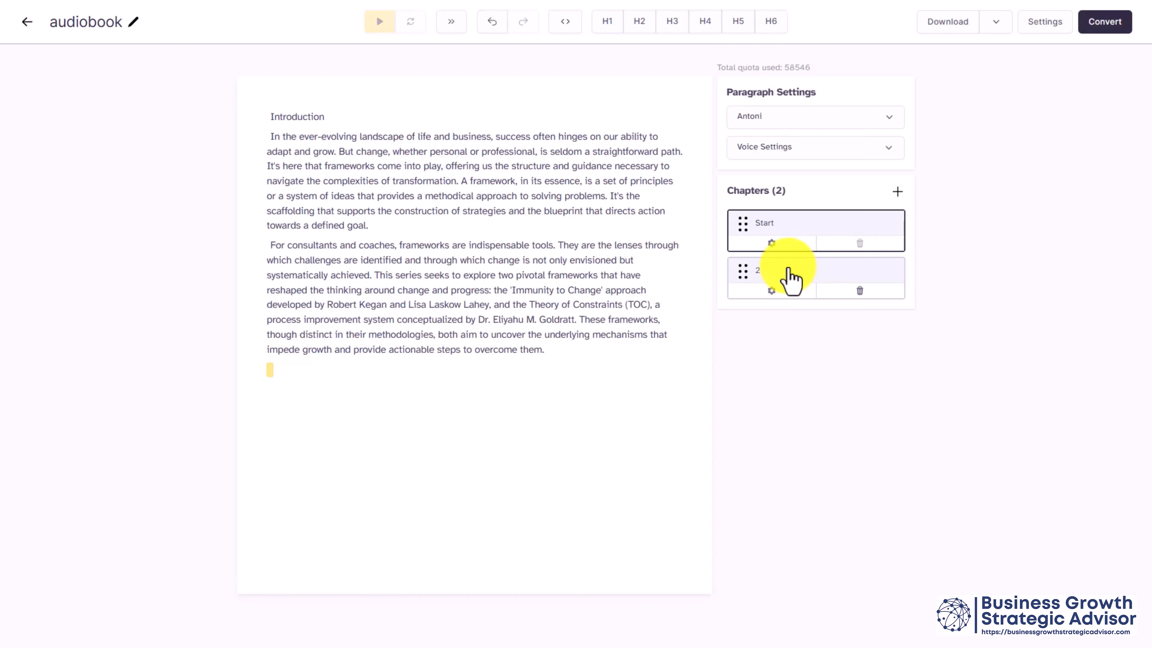
Step: Open chapter 2 and paste the text removed from the Start chapter into it
{"action": "left_click", "coordinate": [788, 266]}
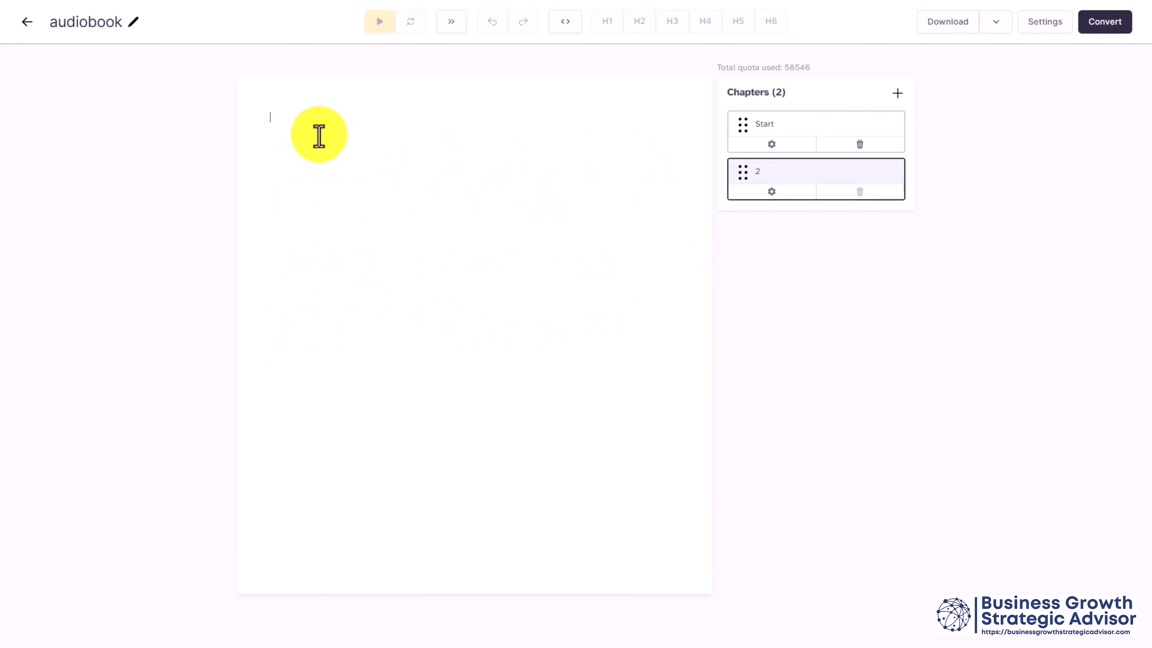
{"action": "left_click", "coordinate": [319, 134]}
{"action": "key", "text": "ctrl+v"}
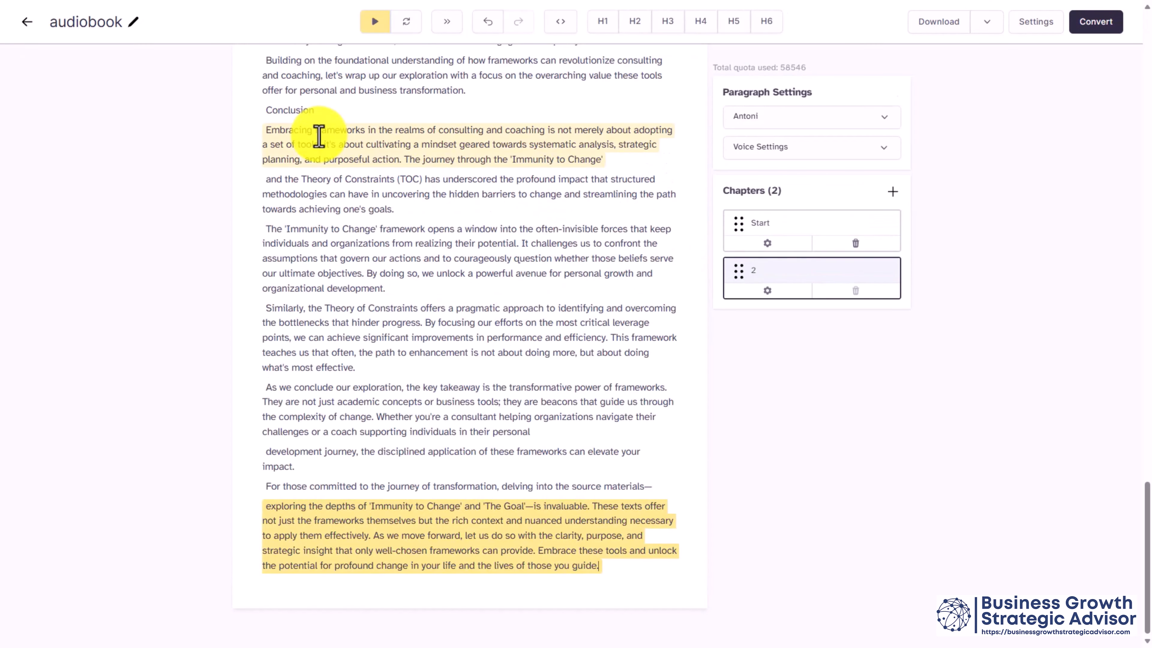
{"action": "scroll", "coordinate": [319, 136], "scroll_direction": "up", "scroll_amount": 20}
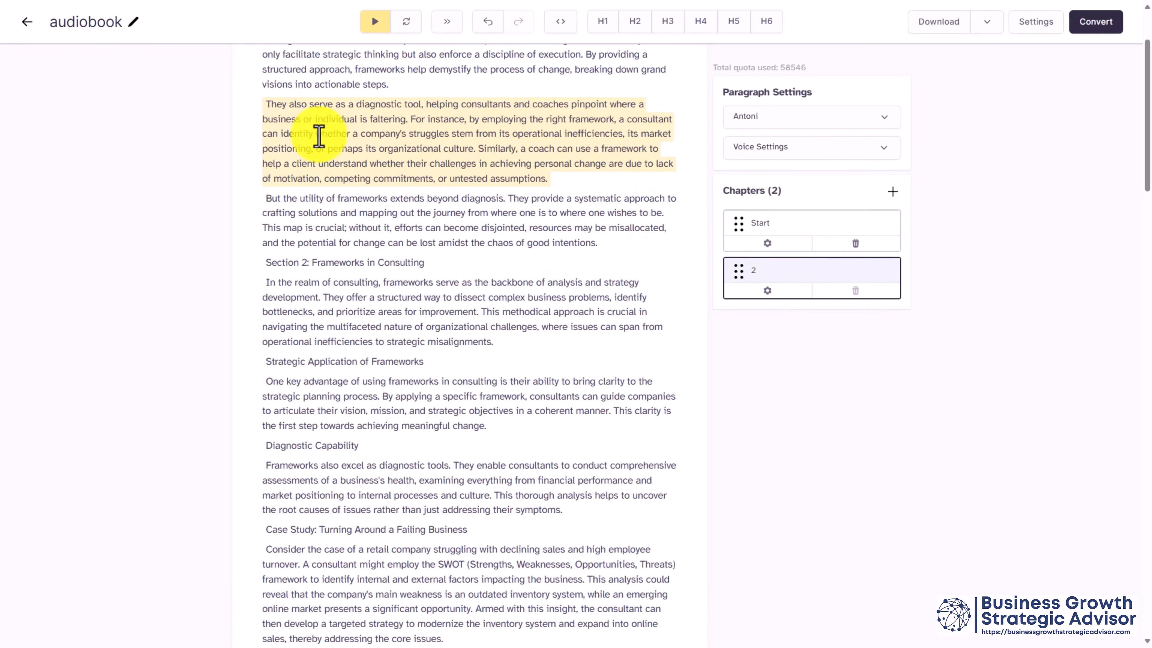
{"action": "scroll", "coordinate": [319, 136], "scroll_direction": "up", "scroll_amount": 3}
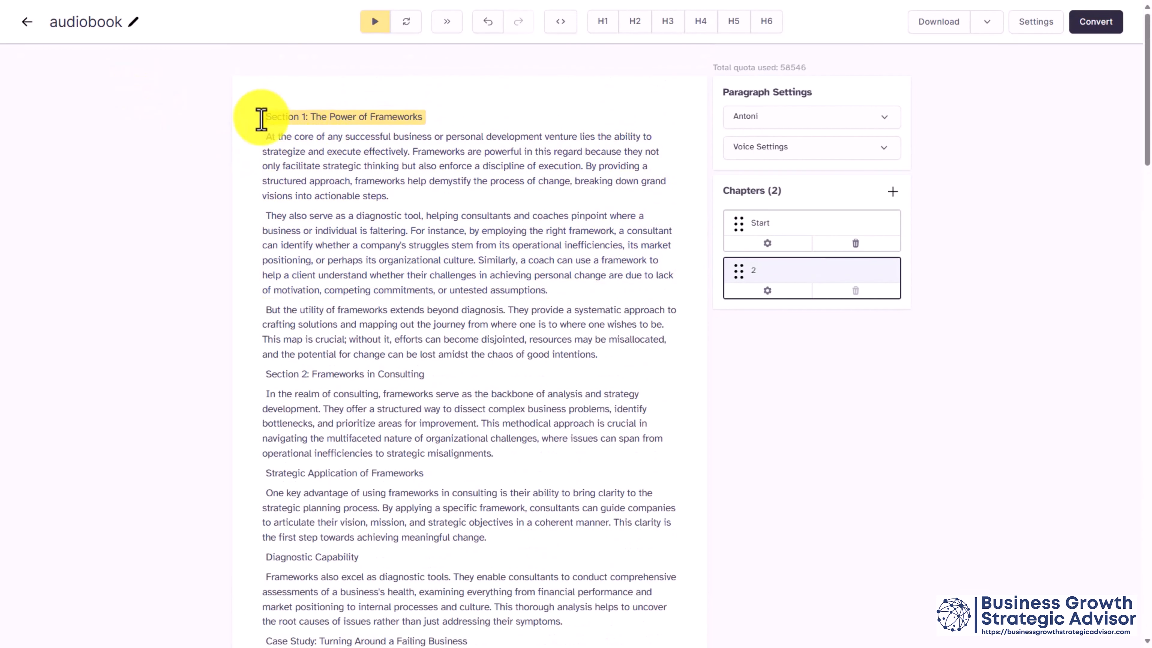
Step: Remove the Section 1 text from chapter 2, and cut everything from the heading "Section 3: Frameworks in Coaching" to the end
{"action": "left_click_drag", "start_coordinate": [261, 119], "coordinate": [597, 355]}
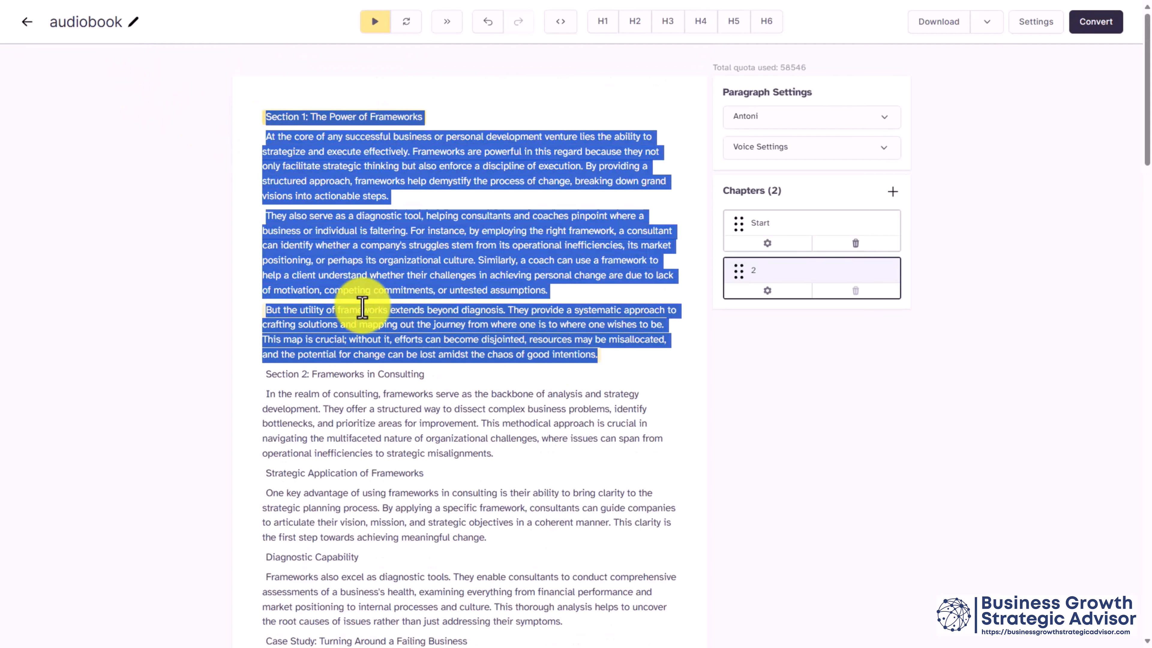
{"action": "scroll", "coordinate": [362, 308], "scroll_direction": "down", "scroll_amount": 15}
{"action": "scroll", "coordinate": [374, 447], "scroll_direction": "up", "scroll_amount": 5}
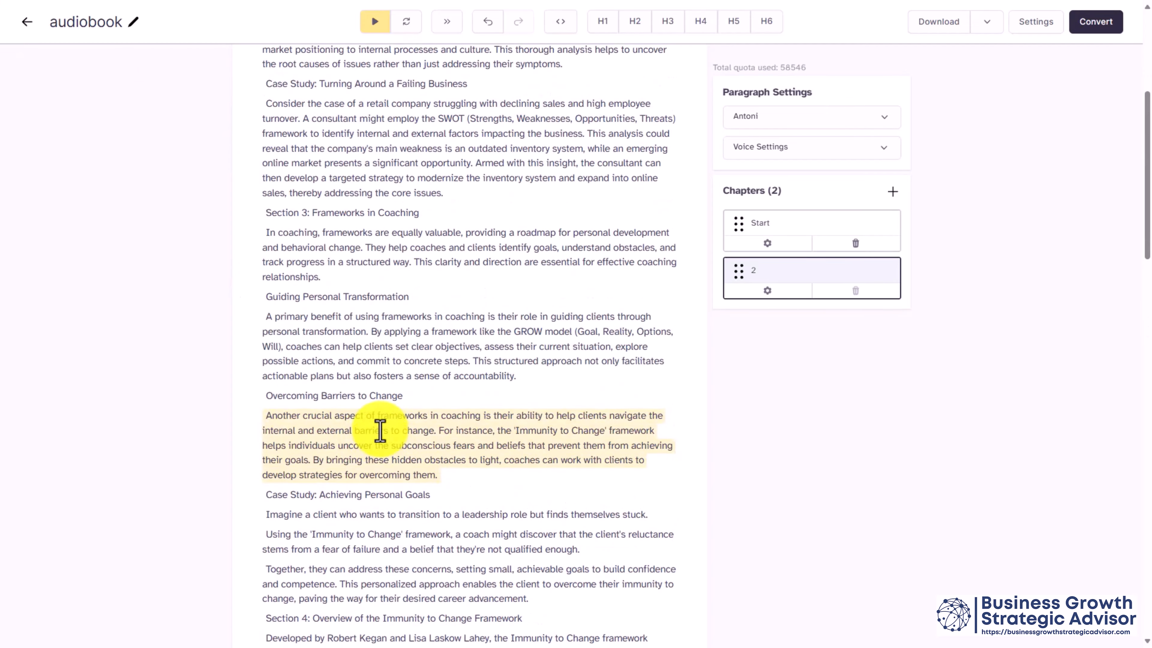
{"action": "left_click_drag", "start_coordinate": [267, 297], "coordinate": [438, 641]}
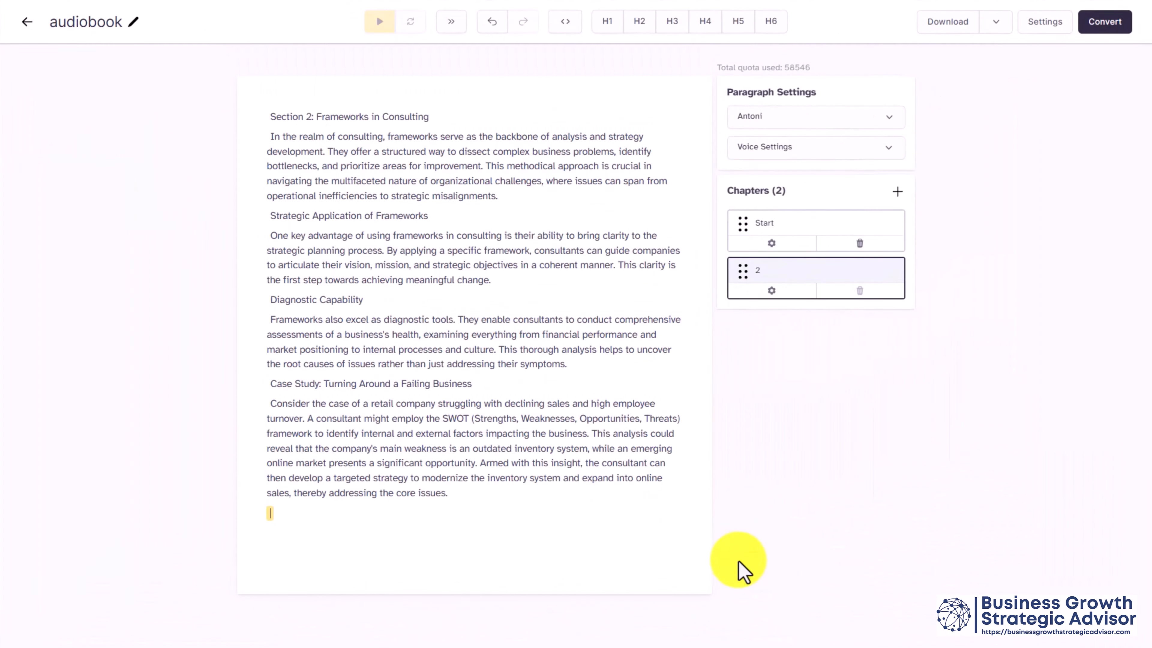
Step: Add an empty chapter named 3 to the project
{"action": "left_click", "coordinate": [833, 214]}
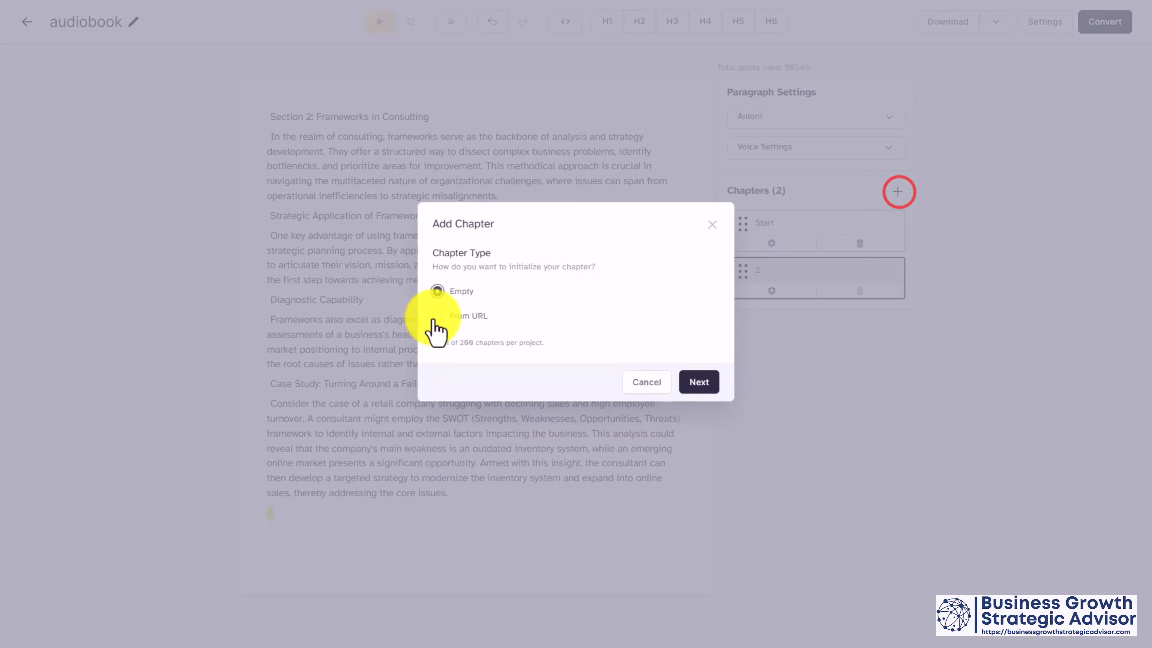
{"action": "left_click", "coordinate": [709, 384]}
{"action": "left_click", "coordinate": [452, 283]}
{"action": "type", "text": "3"}
{"action": "left_click", "coordinate": [667, 373]}
Step: Paste the cut text into chapter 3, and cut everything from the heading "Section 4: Overview of the Immunity to Change Framework" to the end
{"action": "left_click", "coordinate": [799, 324]}
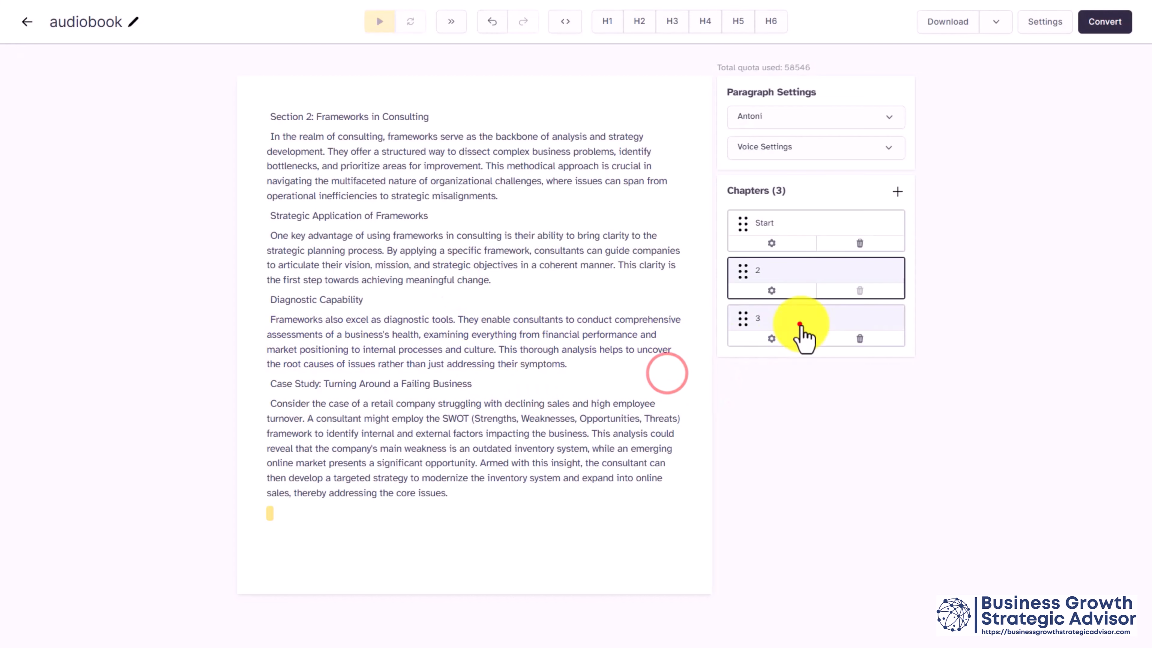
{"action": "left_click", "coordinate": [364, 162]}
{"action": "key", "text": "ctrl+v"}
{"action": "scroll", "coordinate": [364, 162], "scroll_direction": "up", "scroll_amount": 20}
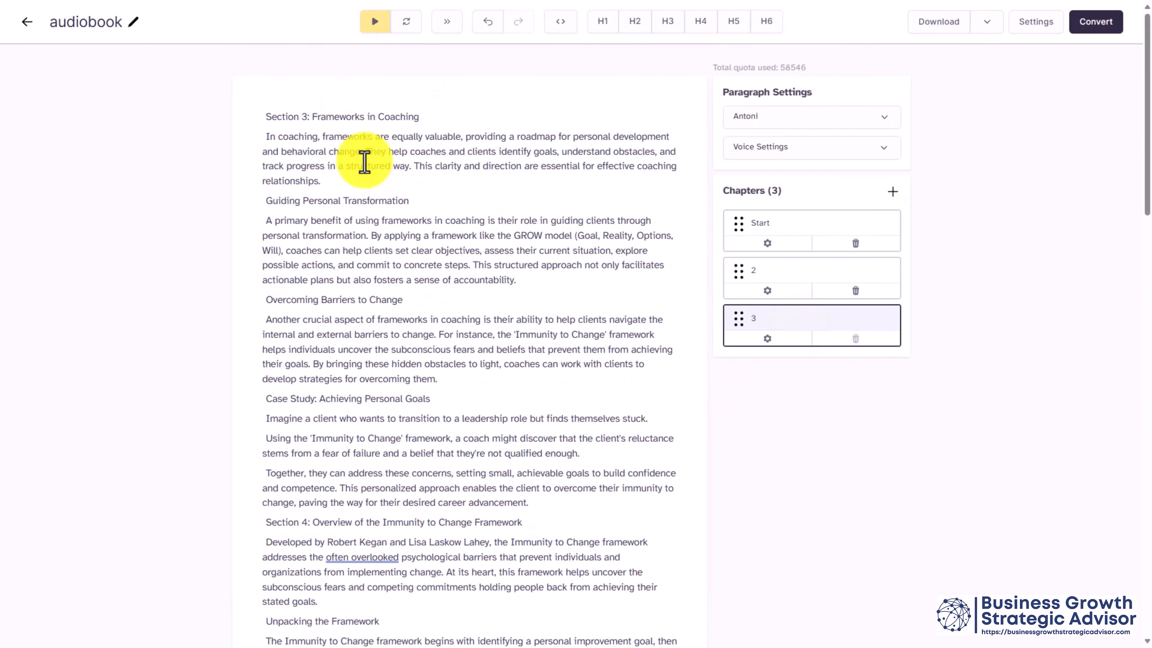
{"action": "scroll", "coordinate": [365, 162], "scroll_direction": "down", "scroll_amount": 4}
{"action": "left_click_drag", "start_coordinate": [260, 314], "coordinate": [693, 598]}
{"action": "key", "text": "ctrl+x"}
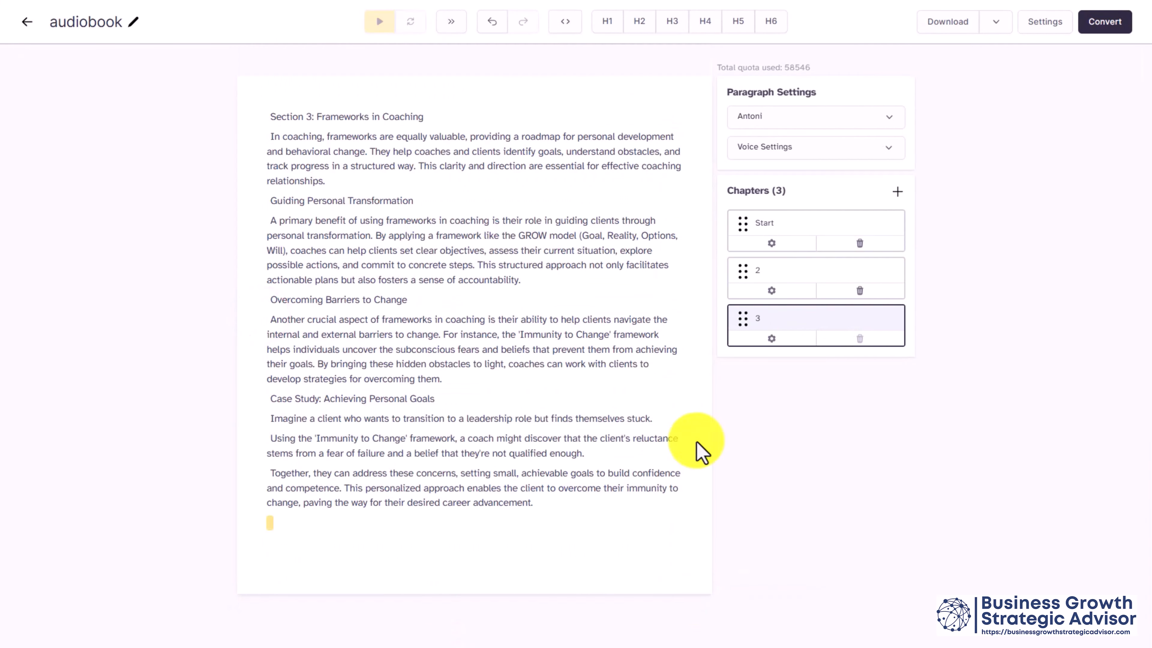
Step: Add an empty chapter named 4 to the project
{"action": "left_click", "coordinate": [897, 191]}
{"action": "left_click", "coordinate": [686, 378]}
{"action": "left_click", "coordinate": [508, 298]}
{"action": "type", "text": "4"}
{"action": "left_click", "coordinate": [666, 363]}
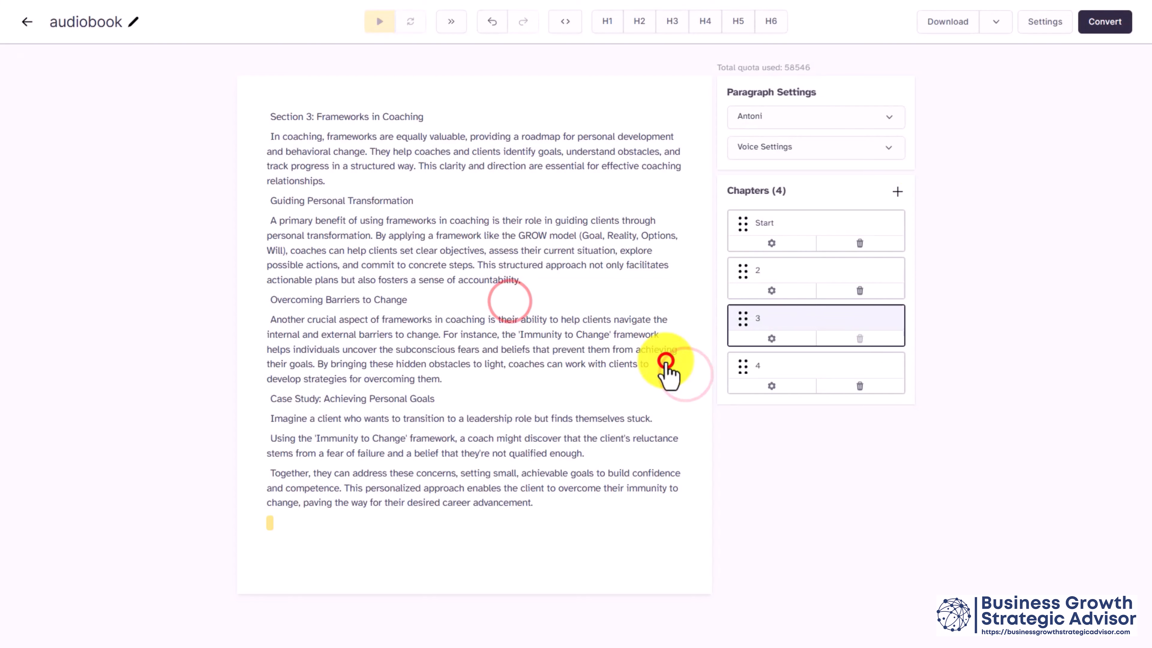
Step: Open chapter 4 and paste the text cut from chapter 3 into it
{"action": "left_click", "coordinate": [779, 365]}
{"action": "left_click", "coordinate": [275, 123]}
{"action": "key", "text": "ctrl+v"}
{"action": "scroll", "coordinate": [278, 126], "scroll_direction": "up", "scroll_amount": 15}
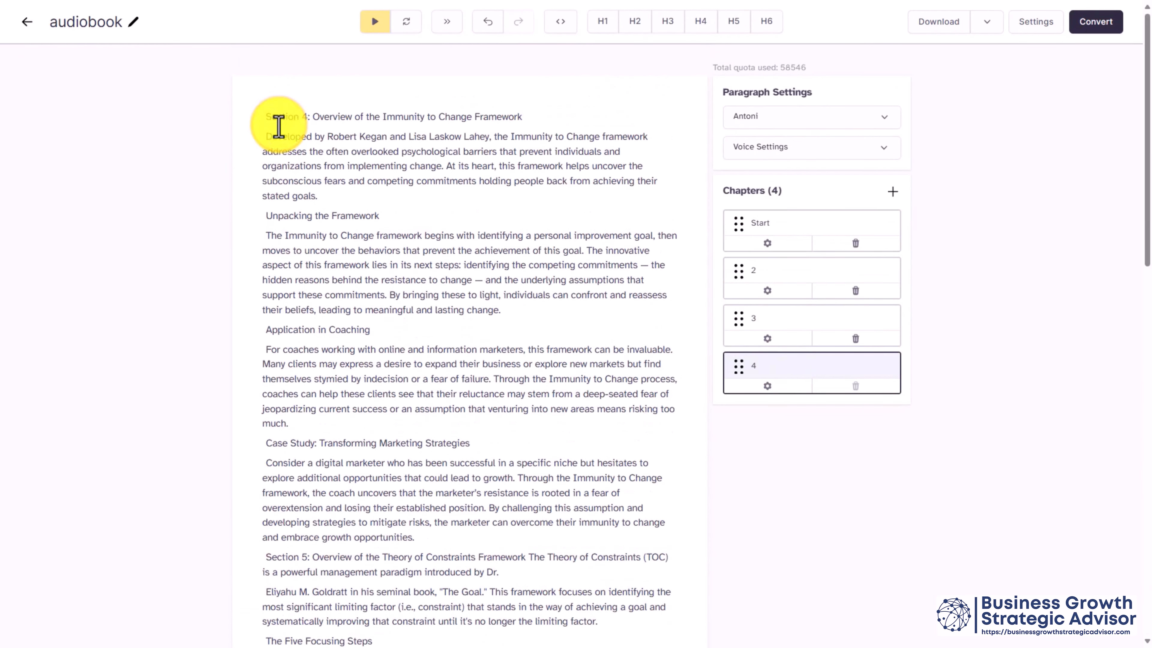
Step: Cut everything from the heading "Section 5: Overview of the Theory of Constraints Framework" to the end of chapter 4
{"action": "scroll", "coordinate": [278, 126], "scroll_direction": "down", "scroll_amount": 3}
{"action": "left_click_drag", "start_coordinate": [265, 283], "coordinate": [354, 375]}
{"action": "scroll", "coordinate": [354, 375], "scroll_direction": "down", "scroll_amount": 1}
{"action": "left_click", "coordinate": [324, 382]}
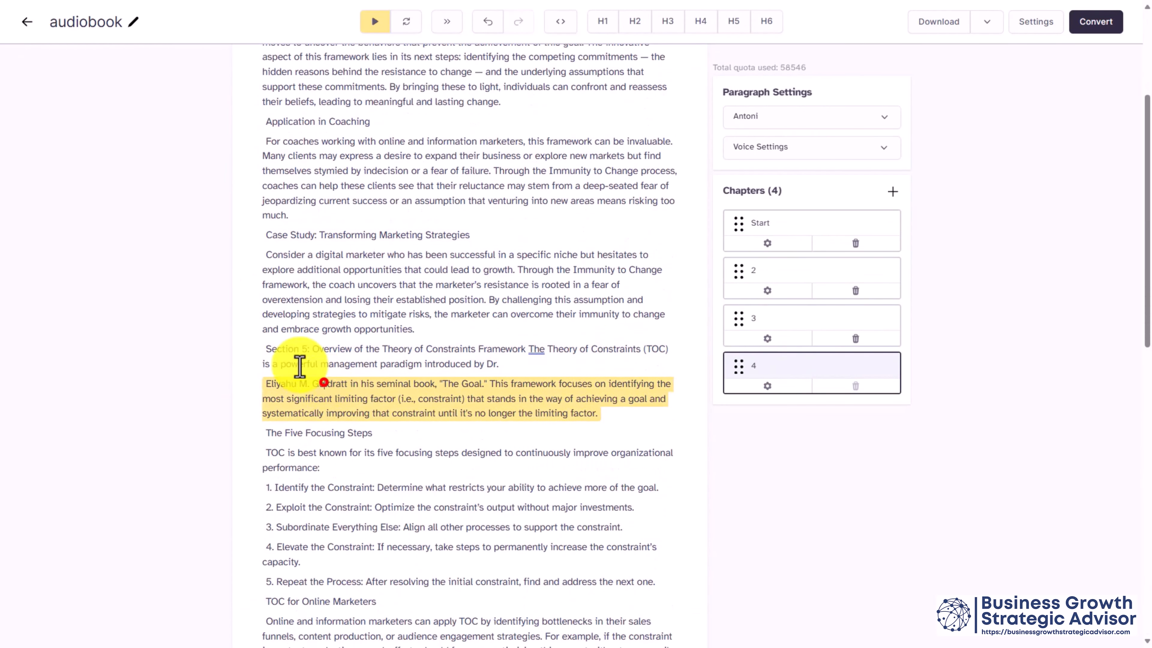
{"action": "left_click_drag", "start_coordinate": [267, 348], "coordinate": [714, 638]}
{"action": "key", "text": "ctrl+x"}
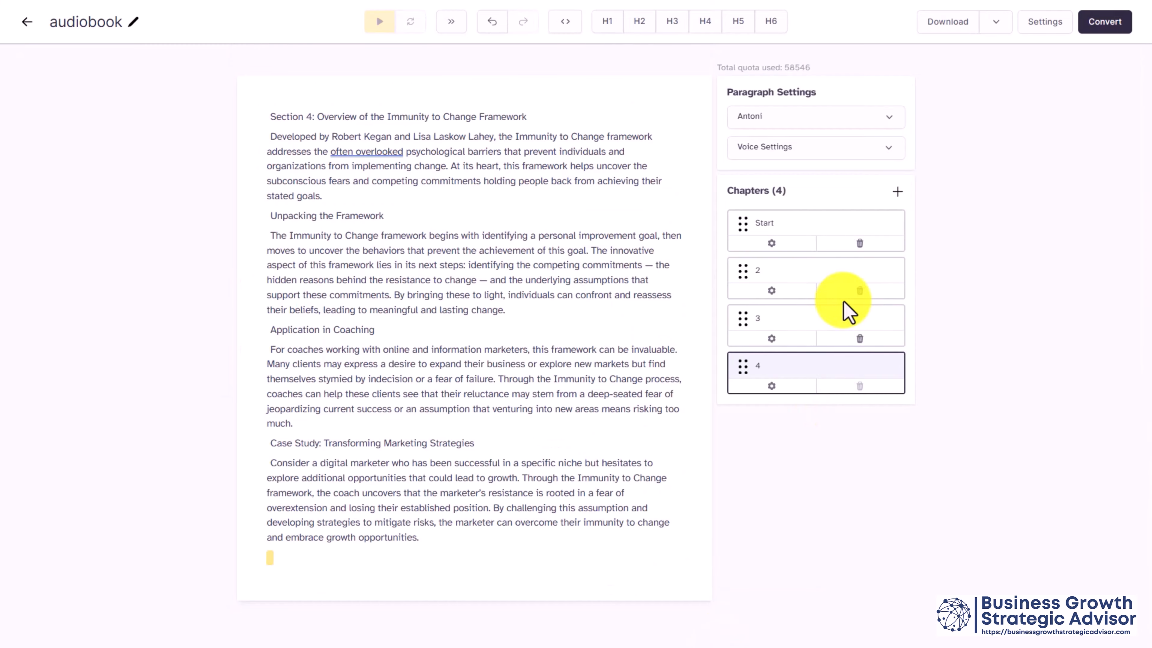
Step: Add an empty chapter named 5 to the project
{"action": "left_click", "coordinate": [897, 191]}
{"action": "left_click", "coordinate": [697, 381]}
{"action": "left_click", "coordinate": [488, 292]}
{"action": "type", "text": "5"}
{"action": "left_click", "coordinate": [680, 358]}
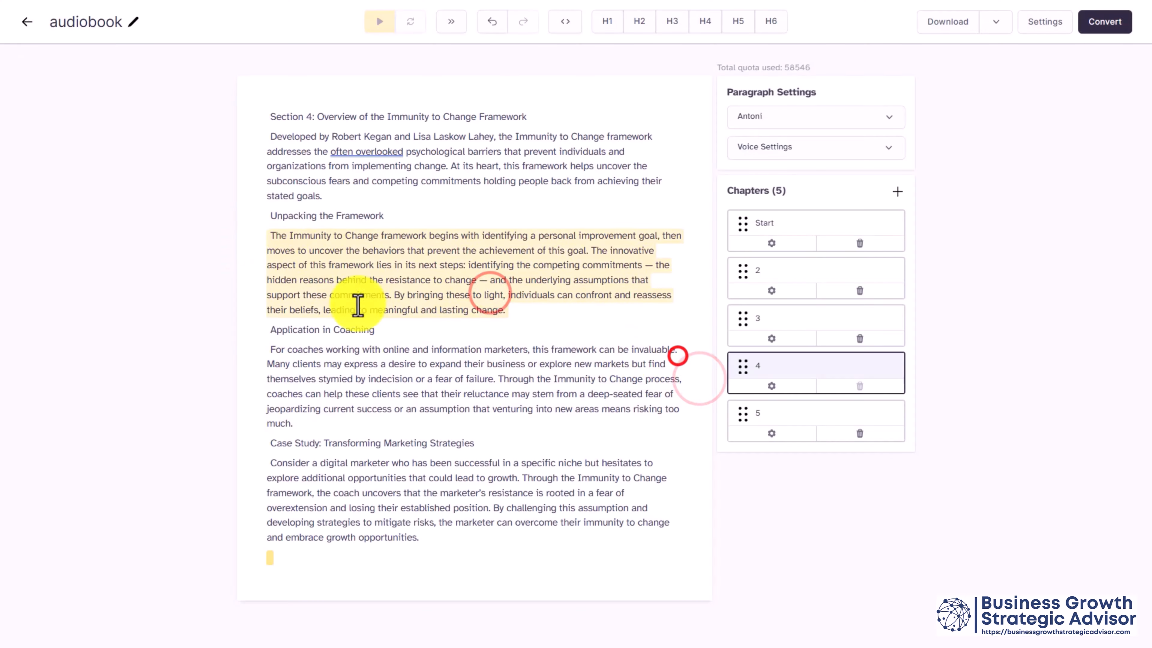
Step: Open chapter 5 and paste the text cut from chapter 4 into it
{"action": "left_click", "coordinate": [815, 408]}
{"action": "key", "text": "ctrl+v"}
{"action": "scroll", "coordinate": [303, 142], "scroll_direction": "up", "scroll_amount": 10}
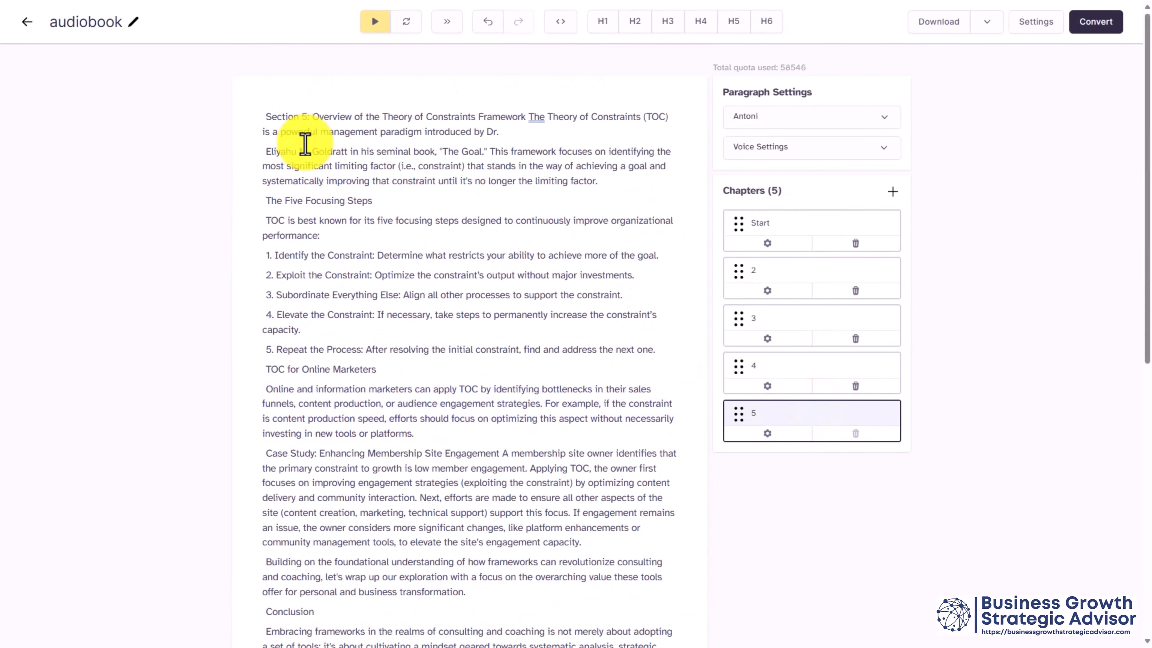
{"action": "left_click", "coordinate": [305, 148]}
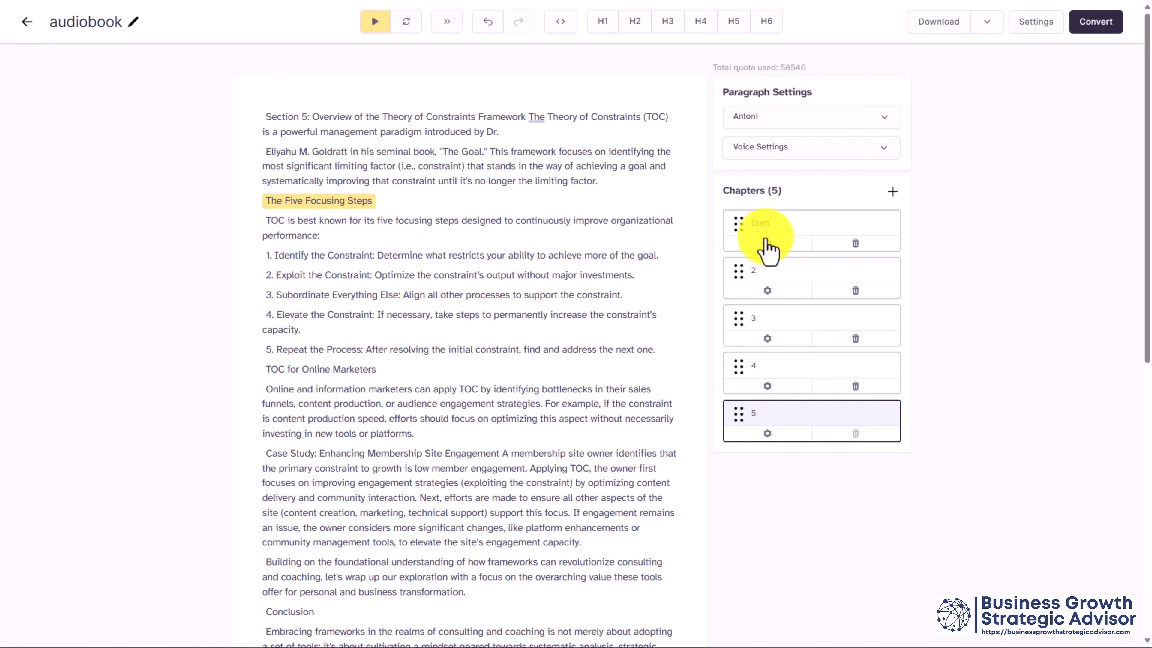
Step: Turn on continuous playback in the Start chapter, listen to its narration from the Introduction heading, and pause it
{"action": "left_click", "coordinate": [779, 223]}
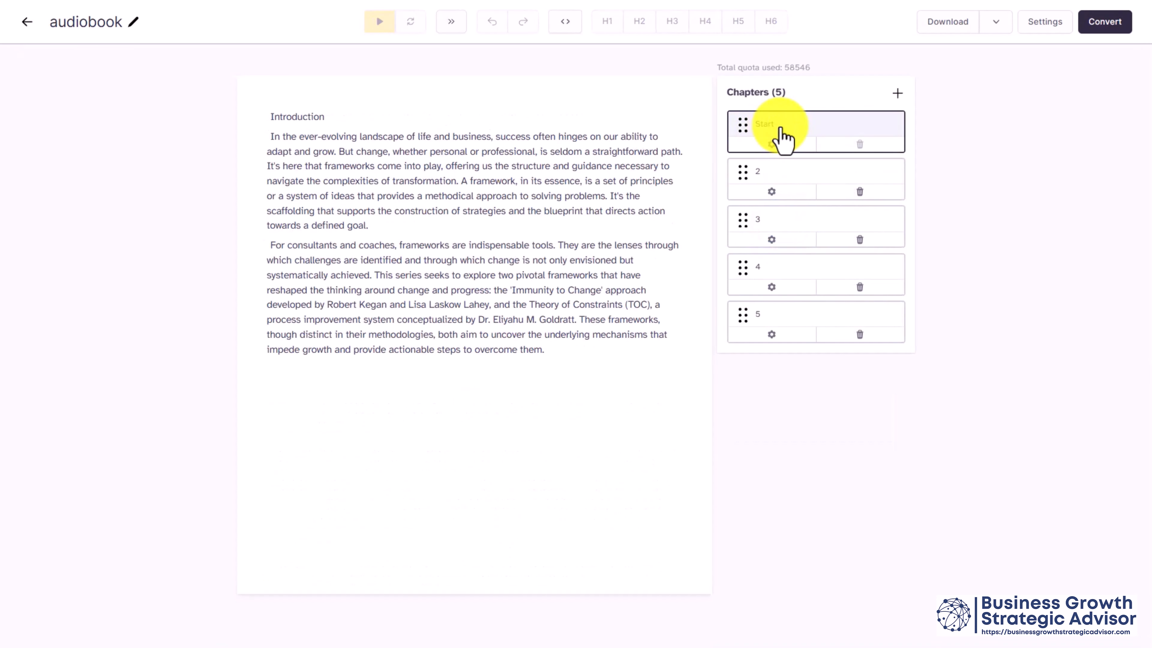
{"action": "left_click", "coordinate": [452, 25]}
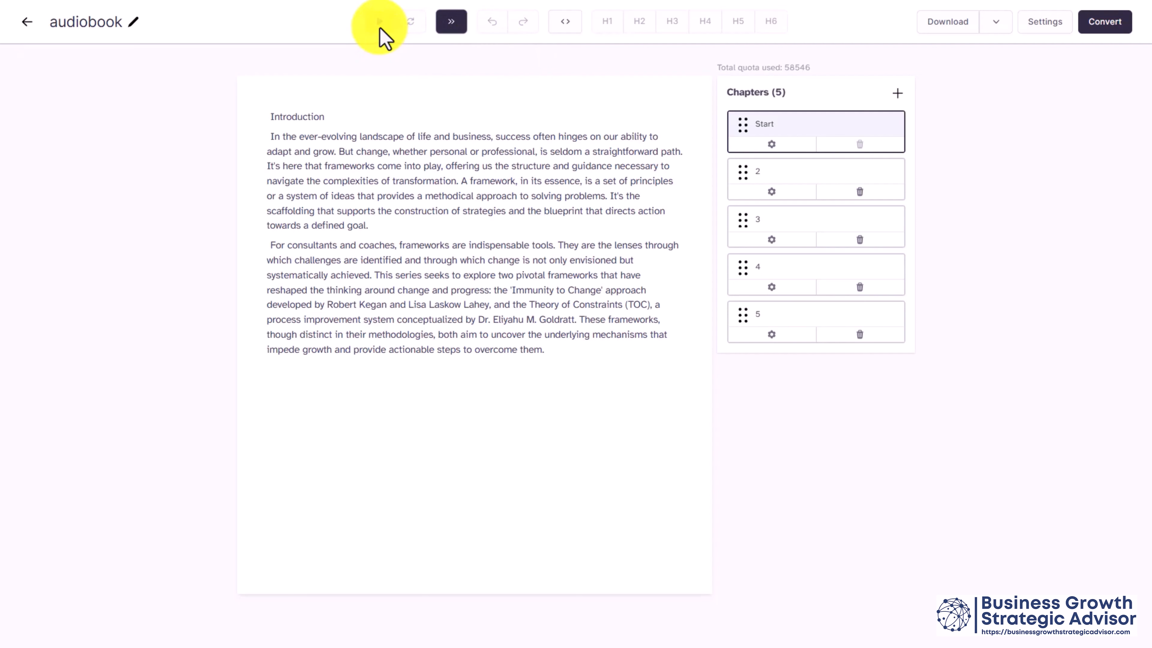
{"action": "left_click", "coordinate": [380, 25]}
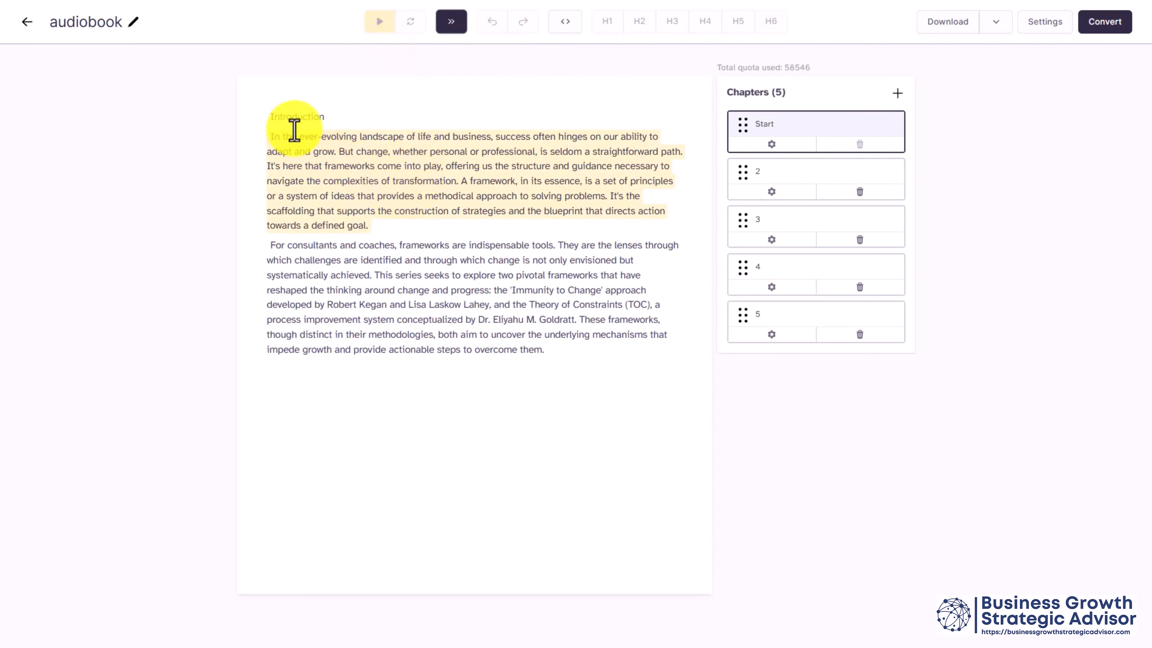
{"action": "left_click", "coordinate": [338, 117]}
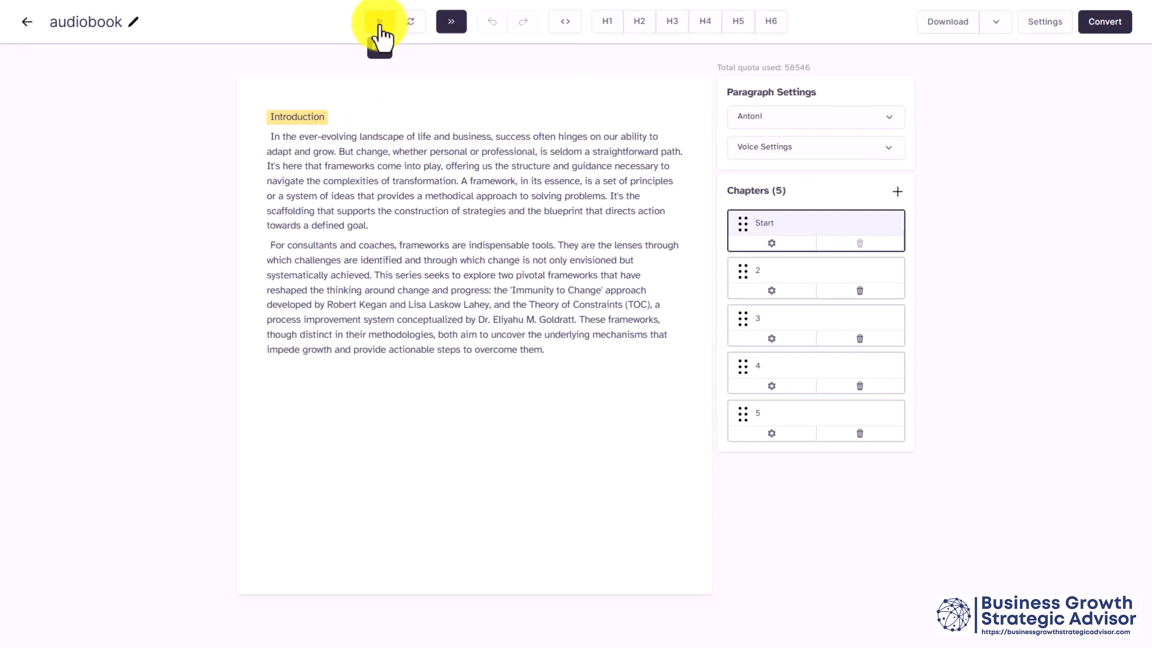
{"action": "left_click", "coordinate": [380, 27]}
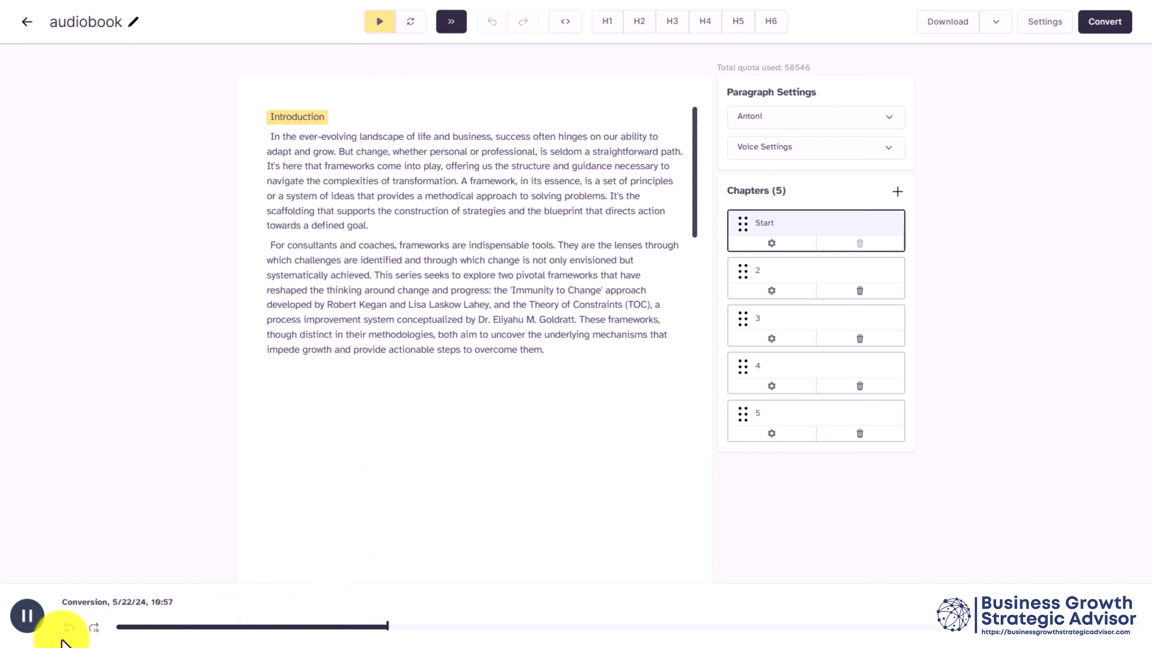
{"action": "left_click", "coordinate": [28, 619]}
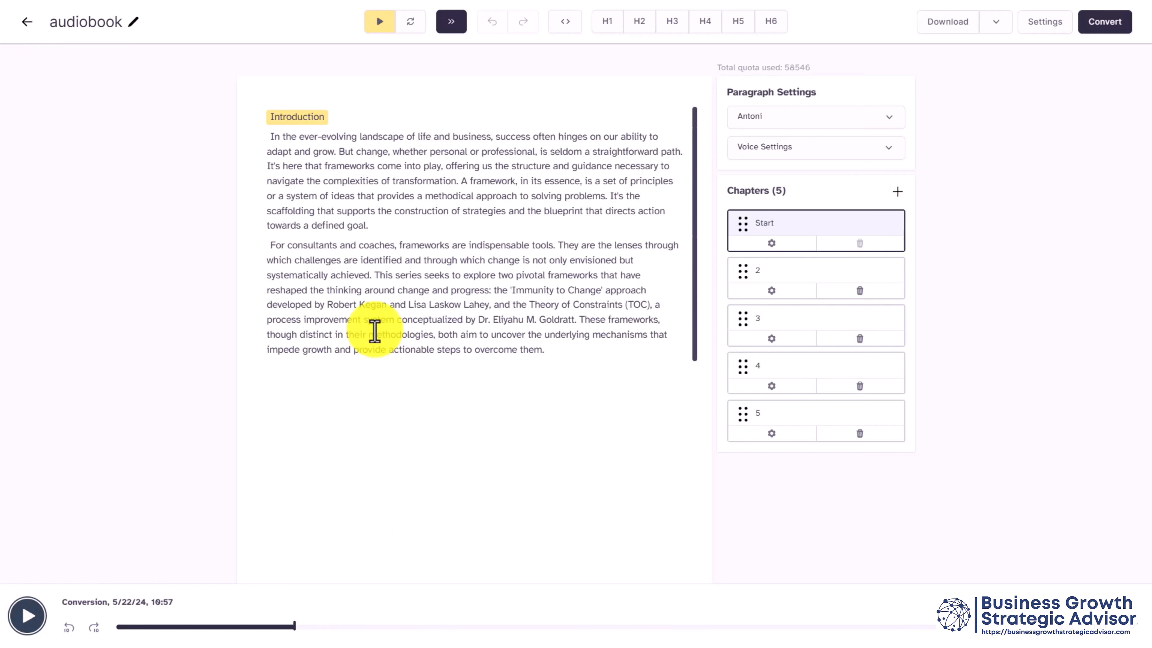
Step: Join the Introduction heading to the first paragraph of the Start chapter, with a colon after "Introduction"
{"action": "left_click", "coordinate": [355, 127]}
{"action": "key", "text": "Delete"}
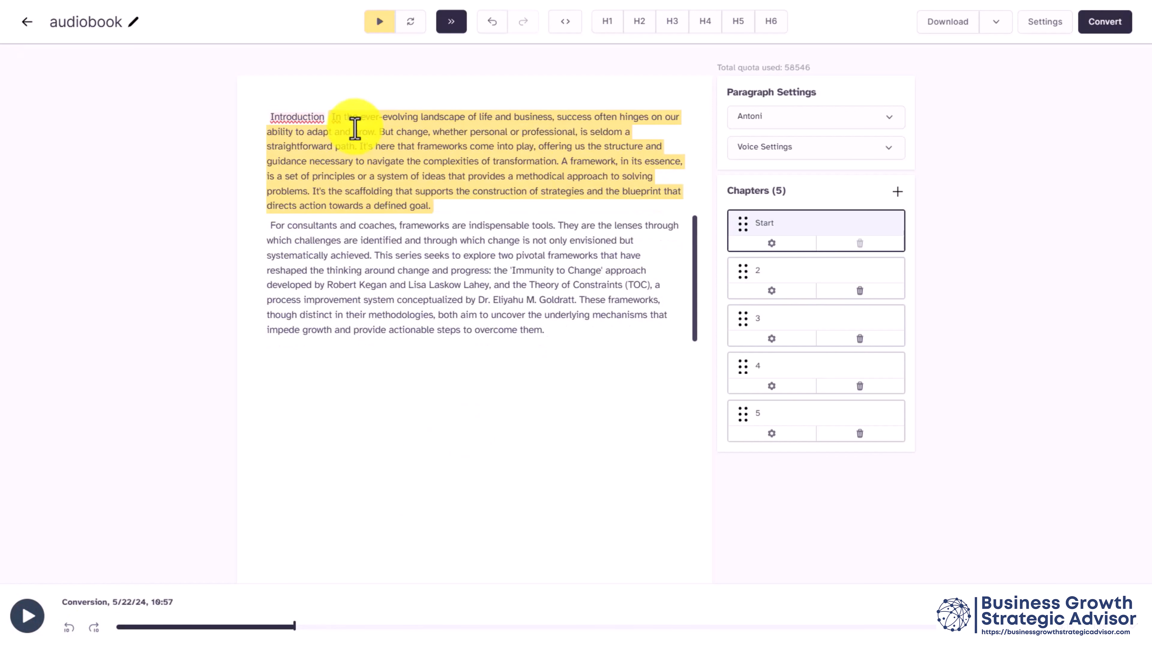
{"action": "key", "text": "Return"}
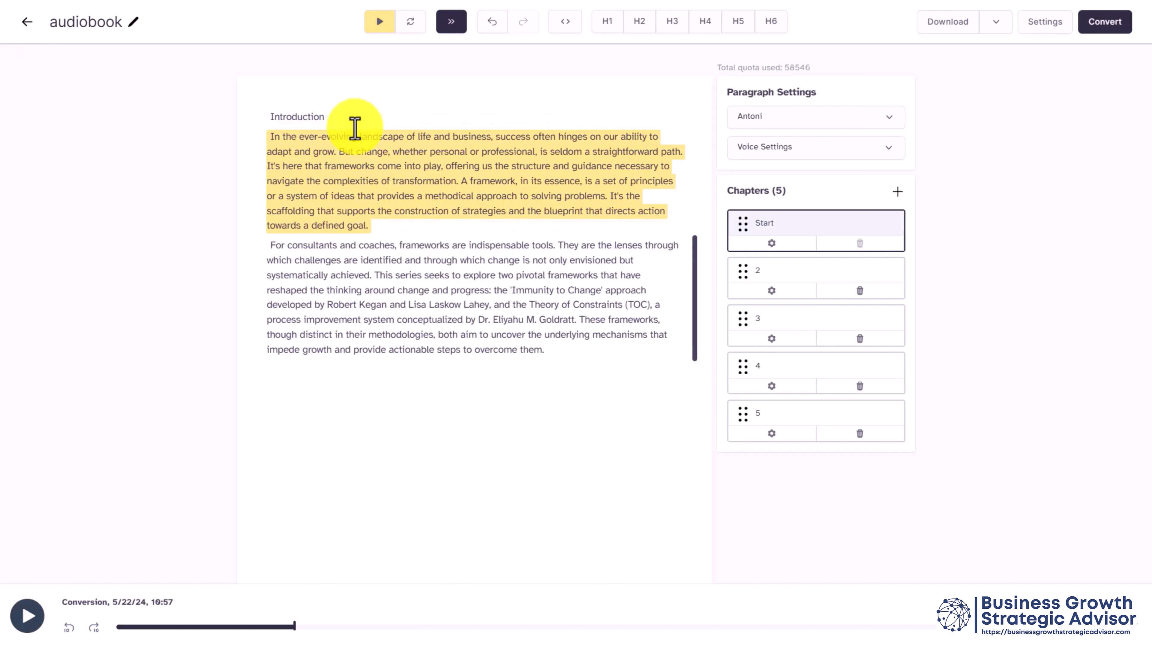
{"action": "key", "text": "BackSpace"}
{"action": "type", "text": ":"}
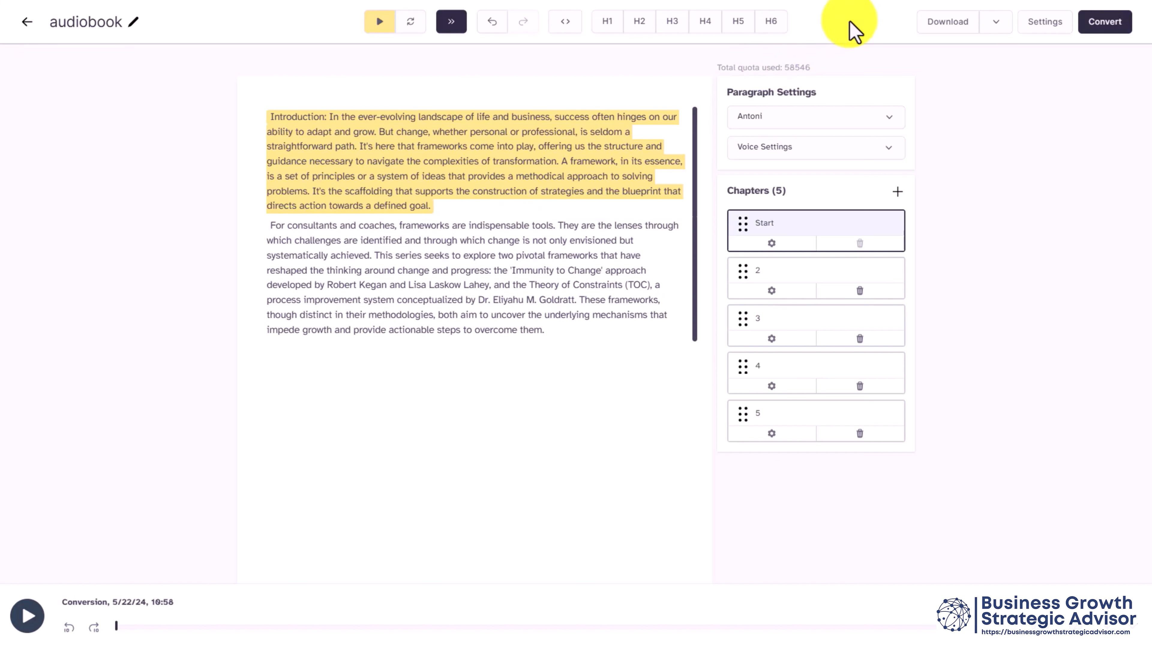
Step: Convert only the Start chapter to audio, and open the downloaded Start.mp3
{"action": "left_click", "coordinate": [1095, 26]}
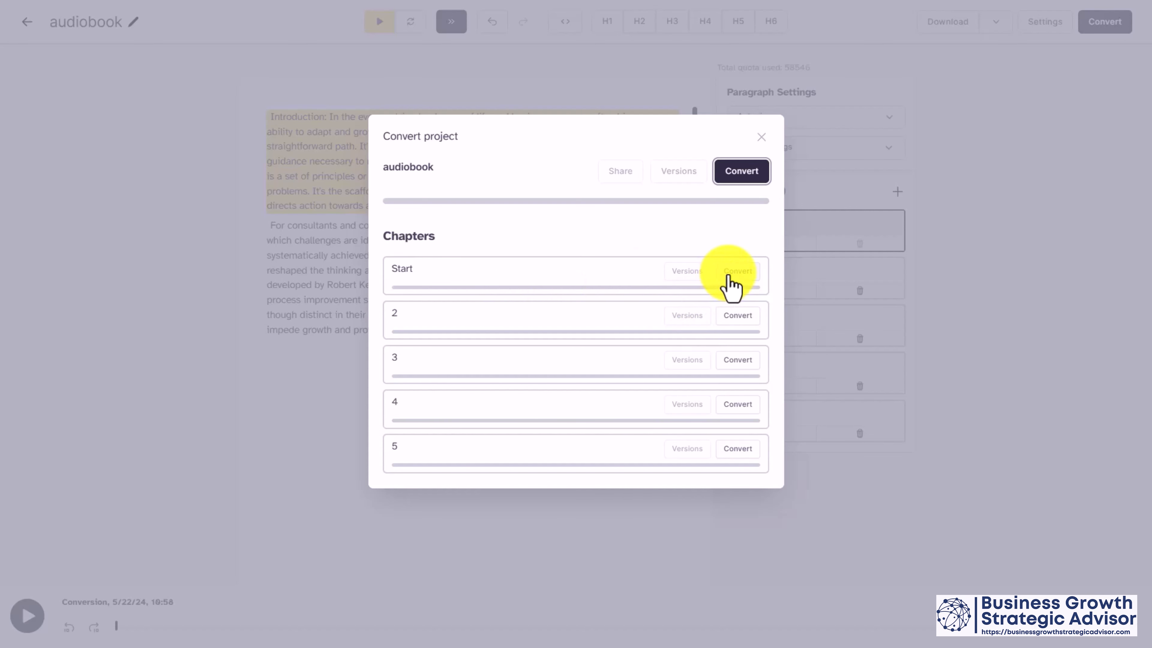
{"action": "left_click", "coordinate": [634, 277]}
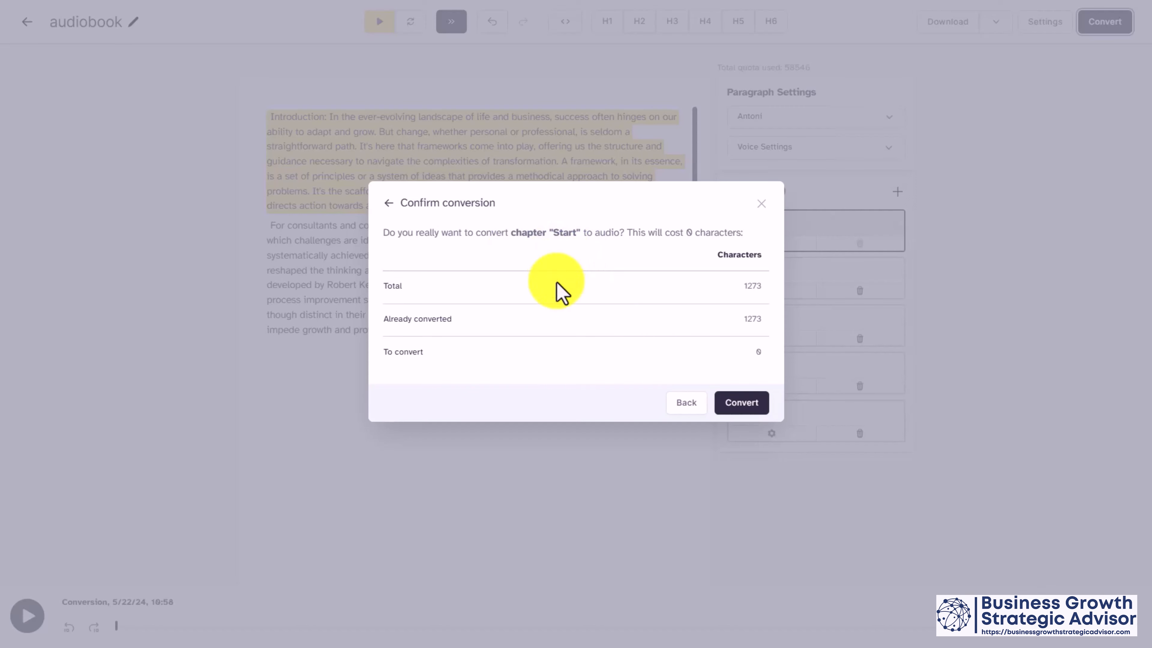
{"action": "left_click", "coordinate": [734, 410]}
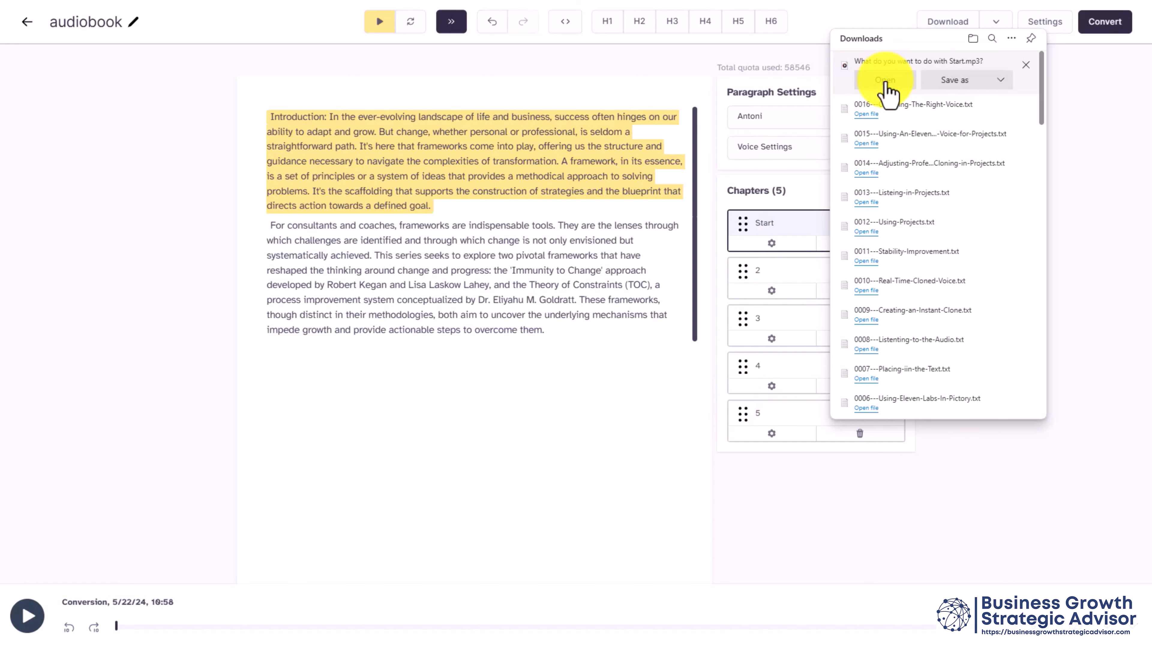
{"action": "left_click", "coordinate": [885, 80]}
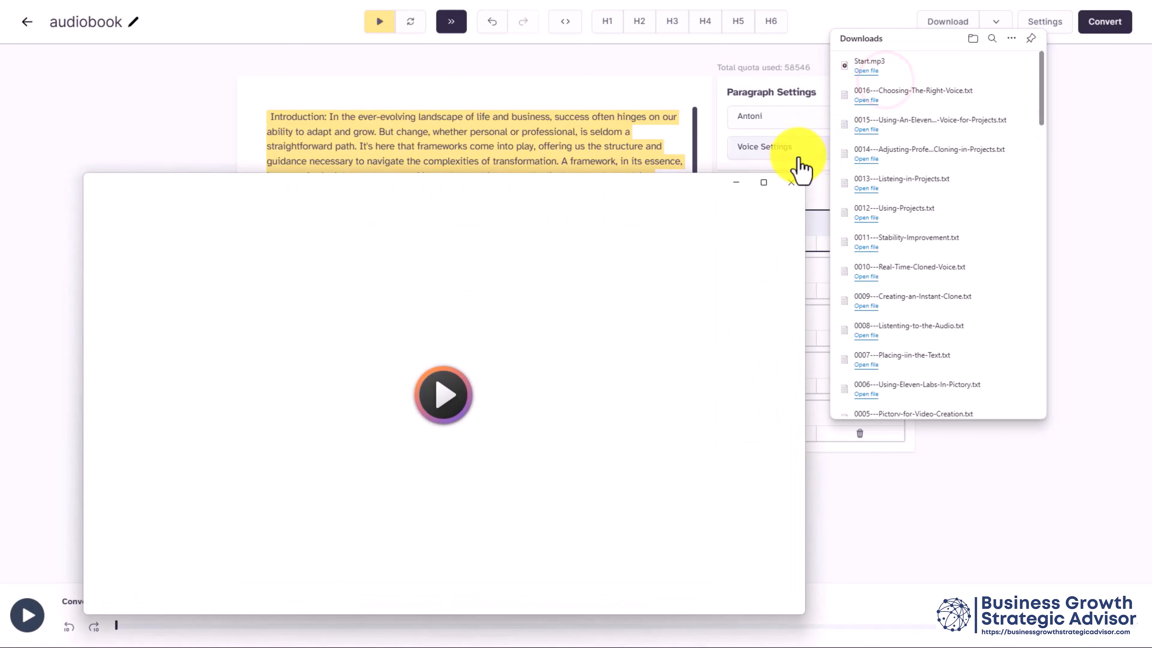